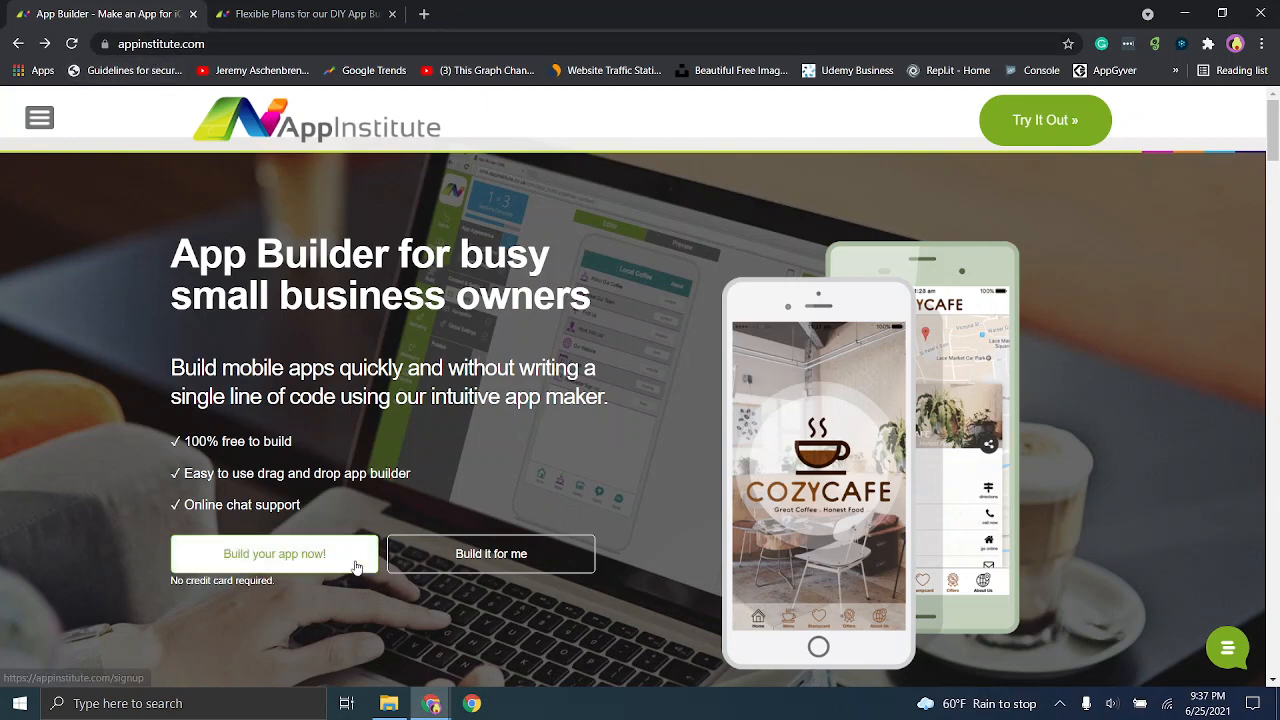
# - Open the AppInstitute pricing page and show the plan prices for monthly billing
pyautogui.click(340, 10)
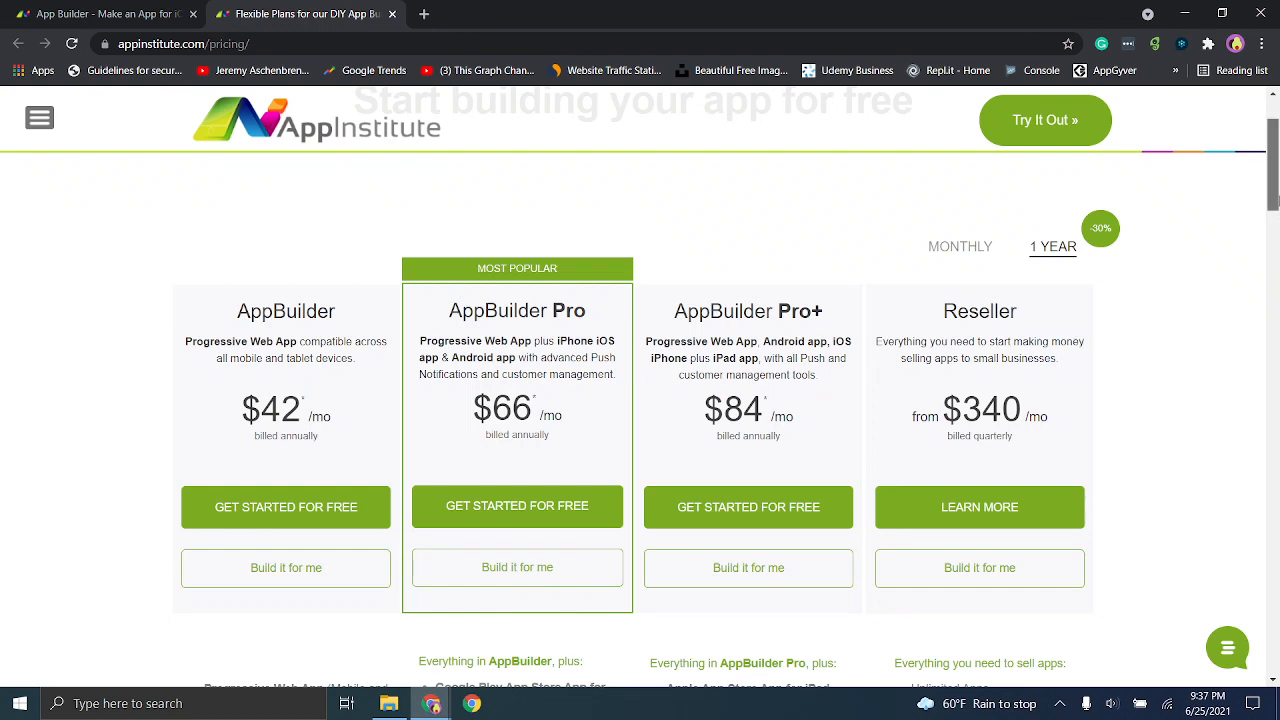
pyautogui.moveTo(1277, 201); pyautogui.dragTo(1277, 207)
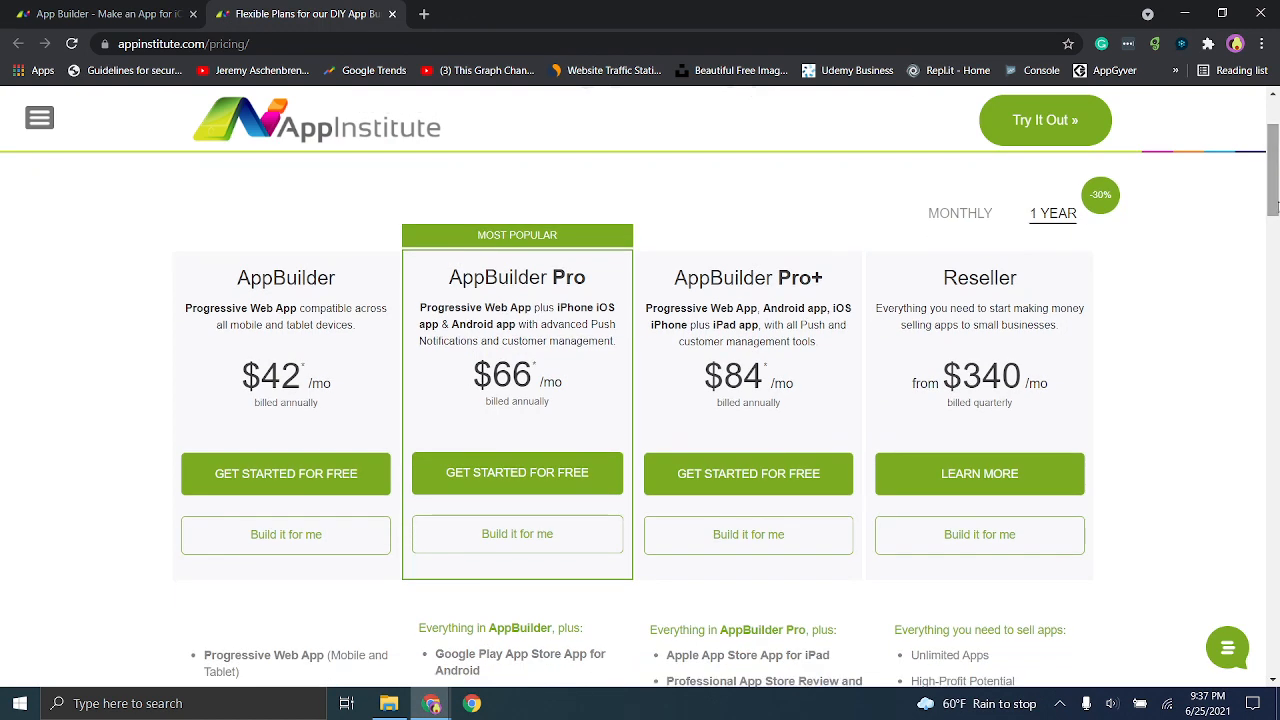
pyautogui.click(990, 216)
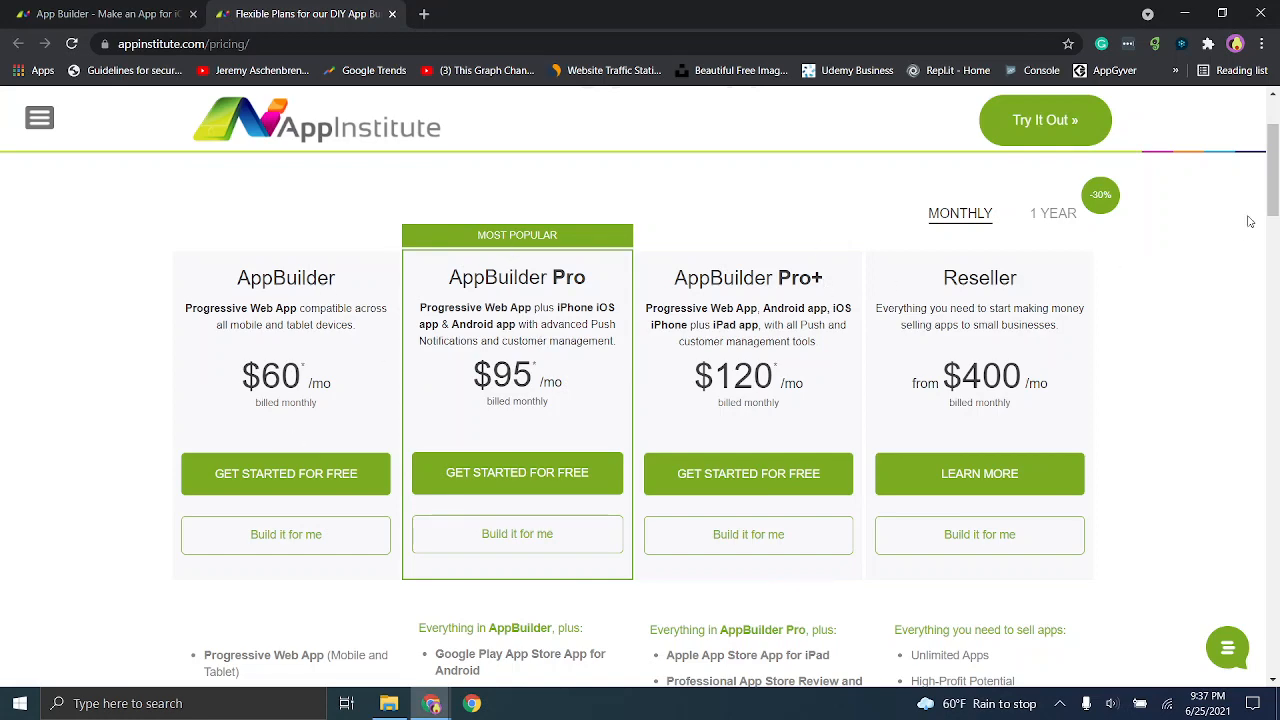
# - Examine the feature list of the basic AppBuilder plan, including customer management, custom domain and instant updates
pyautogui.moveTo(1273, 203); pyautogui.dragTo(1274, 259)
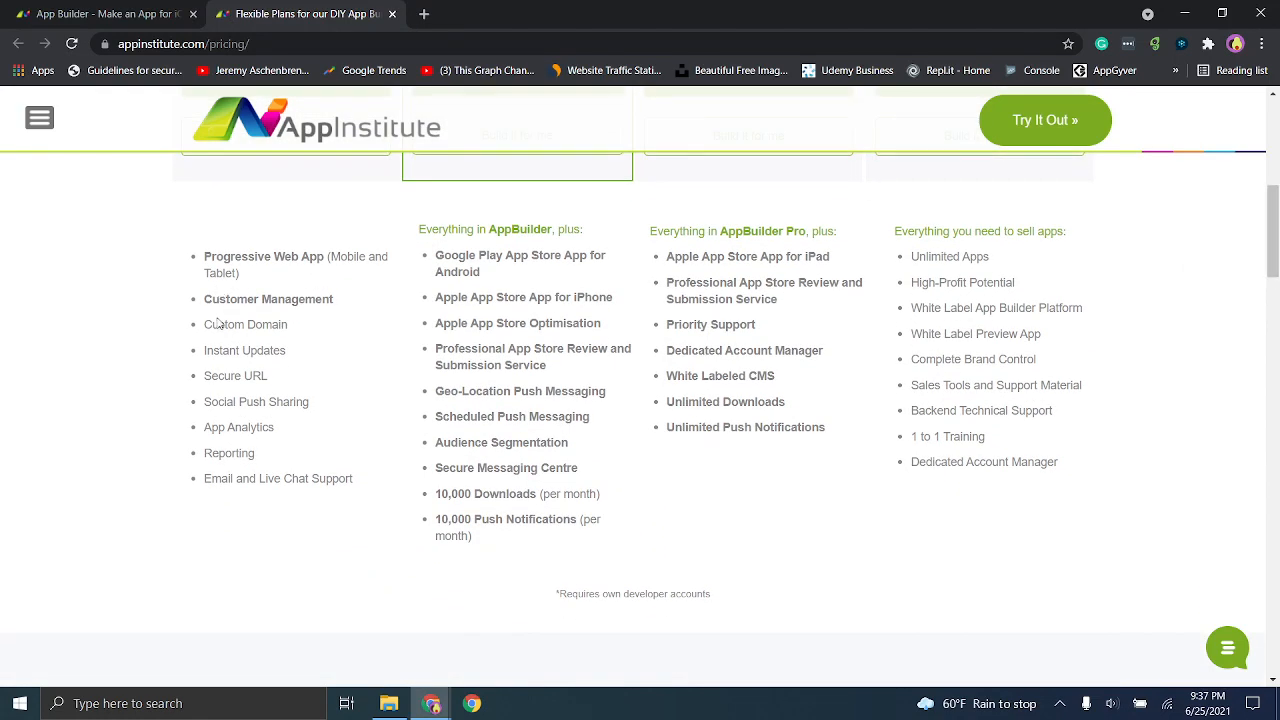
pyautogui.moveTo(229, 299); pyautogui.dragTo(340, 300)
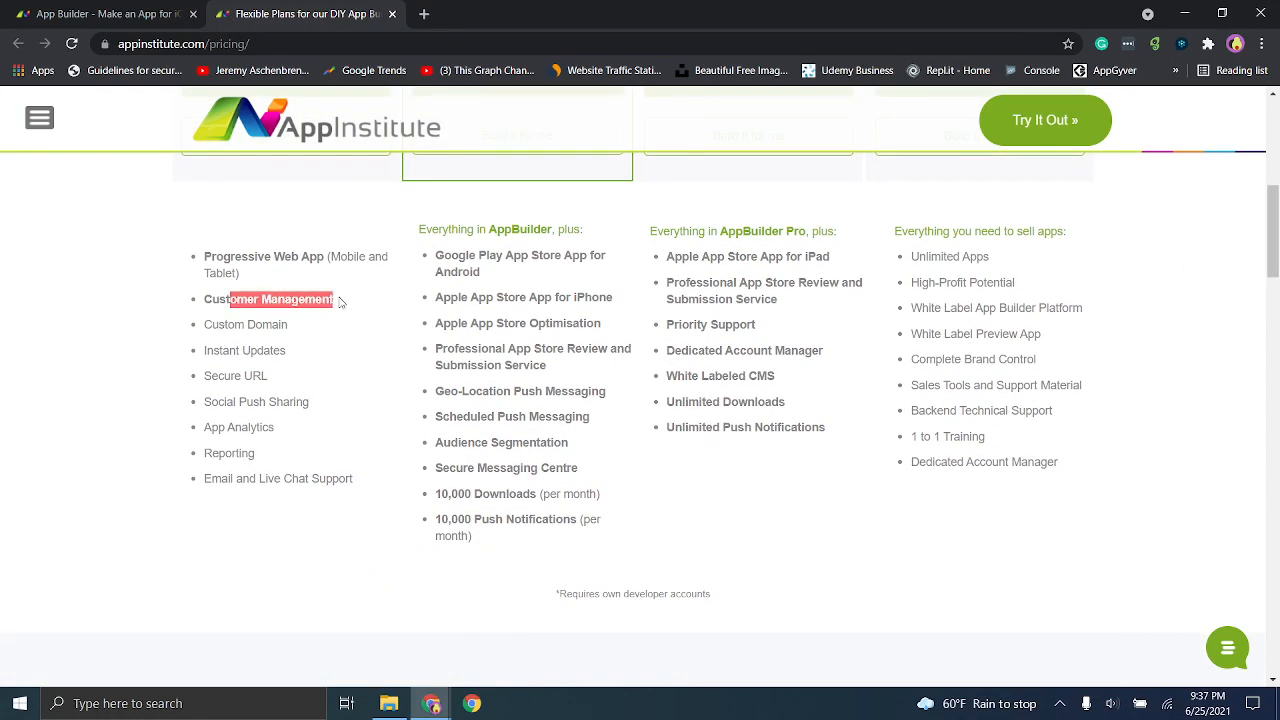
pyautogui.moveTo(218, 324); pyautogui.dragTo(273, 326)
pyautogui.click(229, 348)
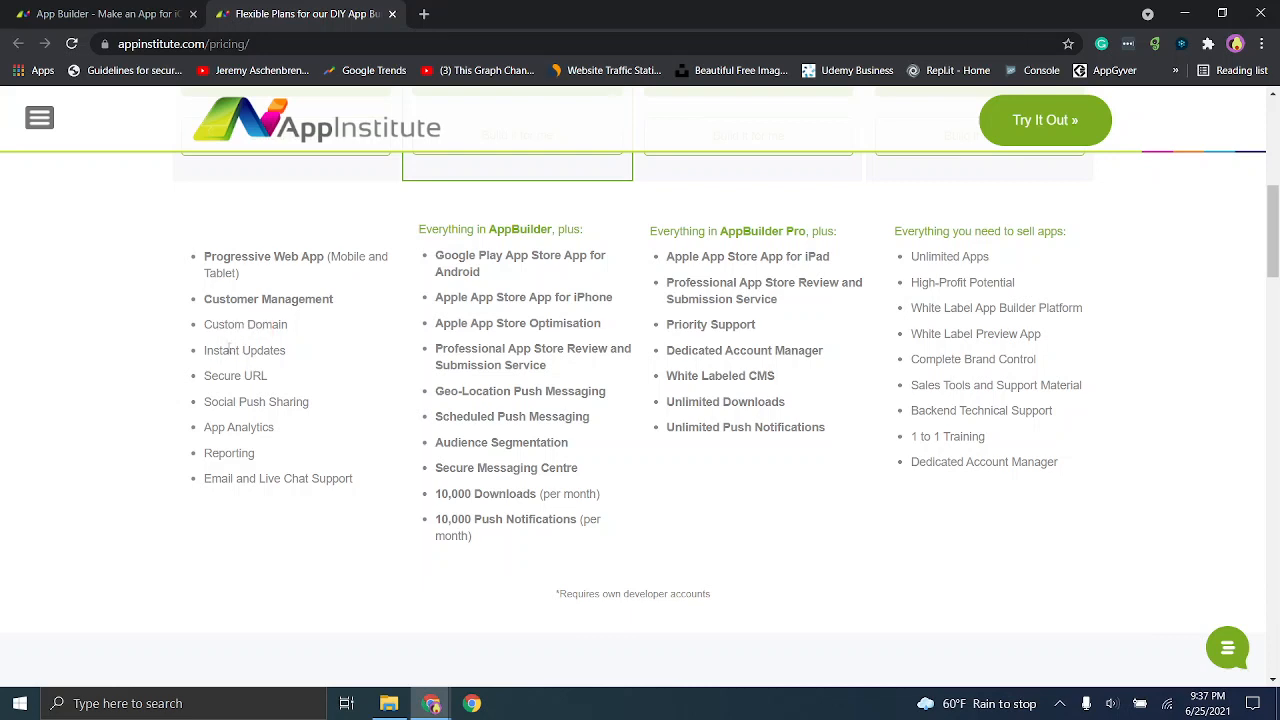
pyautogui.moveTo(229, 348); pyautogui.dragTo(282, 344)
pyautogui.click(220, 370)
pyautogui.click(212, 350)
pyautogui.moveTo(1273, 285)
pyautogui.mouseDown()
pyautogui.moveTo(1268, 206)
pyautogui.moveTo(1256, 271)
pyautogui.mouseUp()
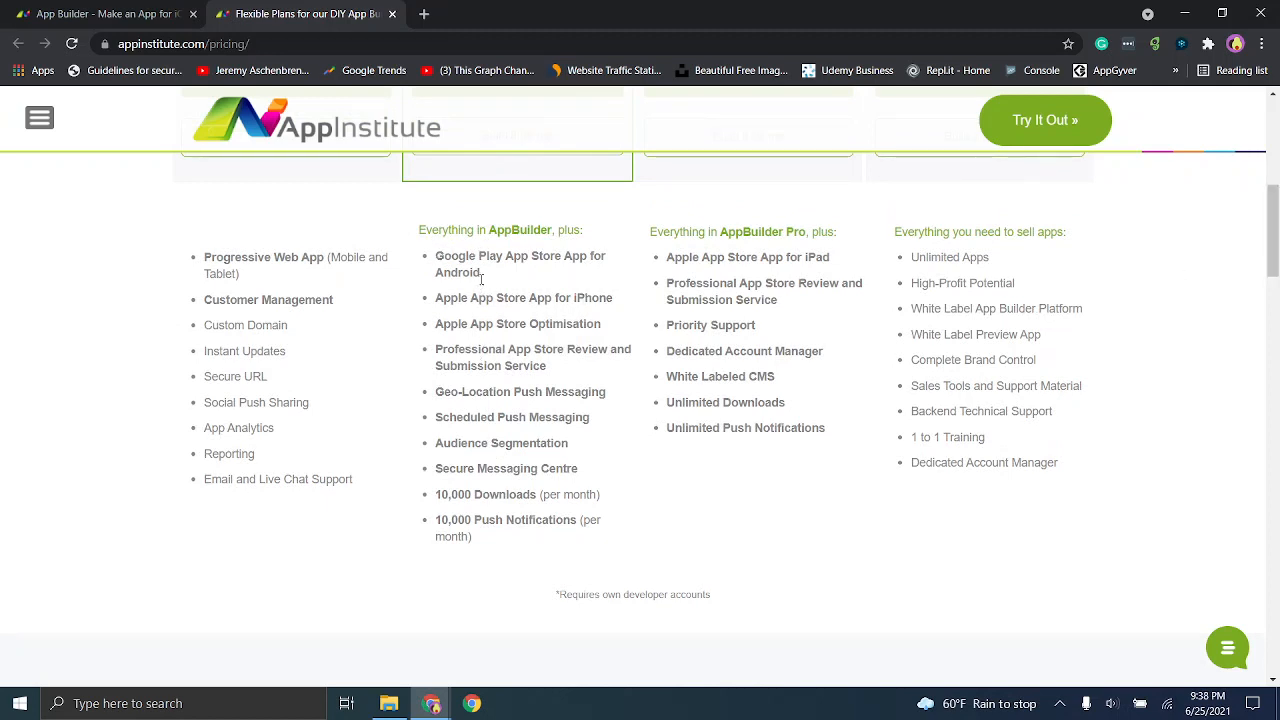
# - Examine the AppBuilder Pro plan's features, from the app store versions and submission service to the monthly push notification allowance
pyautogui.moveTo(458, 256); pyautogui.dragTo(581, 257)
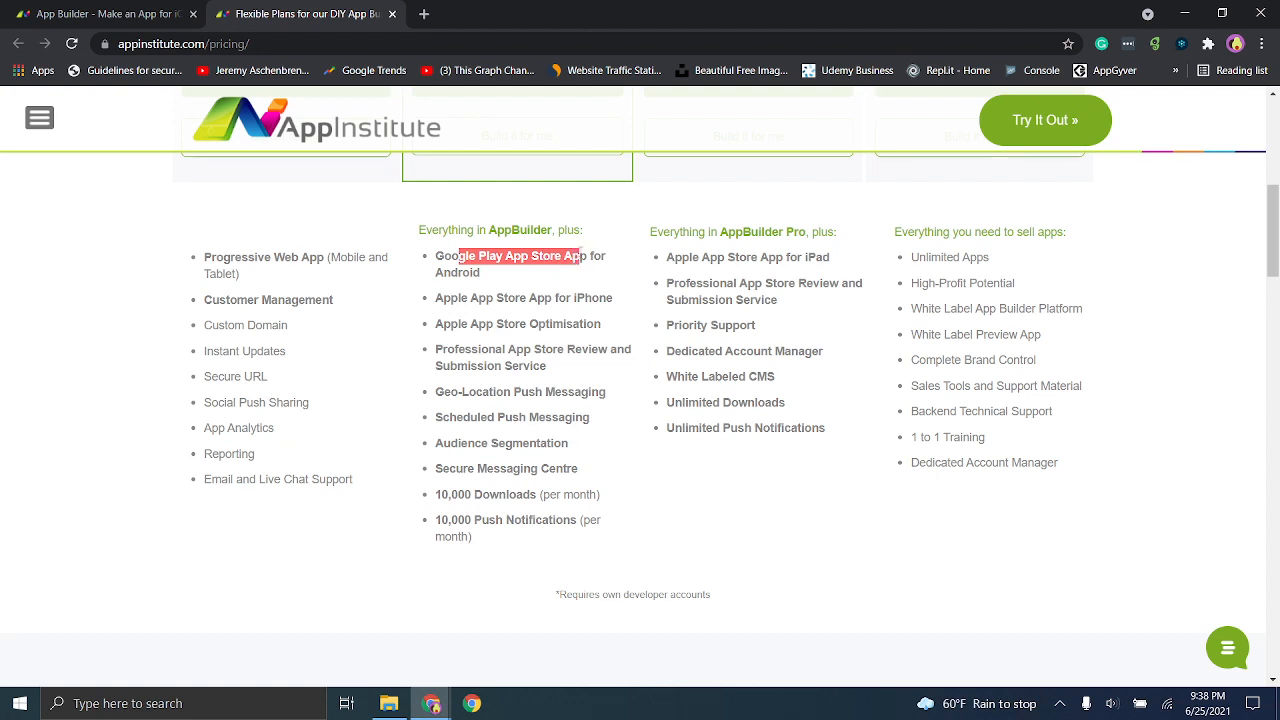
pyautogui.moveTo(450, 298); pyautogui.dragTo(572, 299)
pyautogui.click(520, 321)
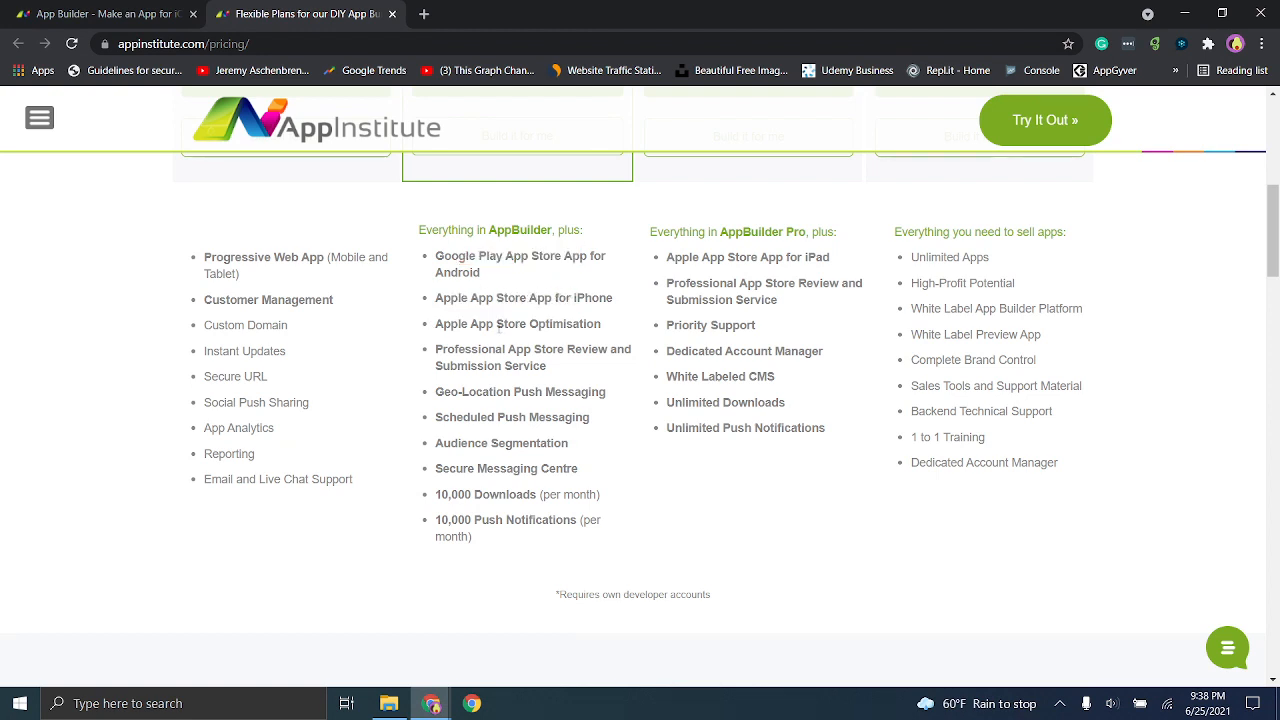
pyautogui.moveTo(503, 324); pyautogui.dragTo(541, 324)
pyautogui.click(518, 352)
pyautogui.moveTo(556, 380); pyautogui.dragTo(474, 350)
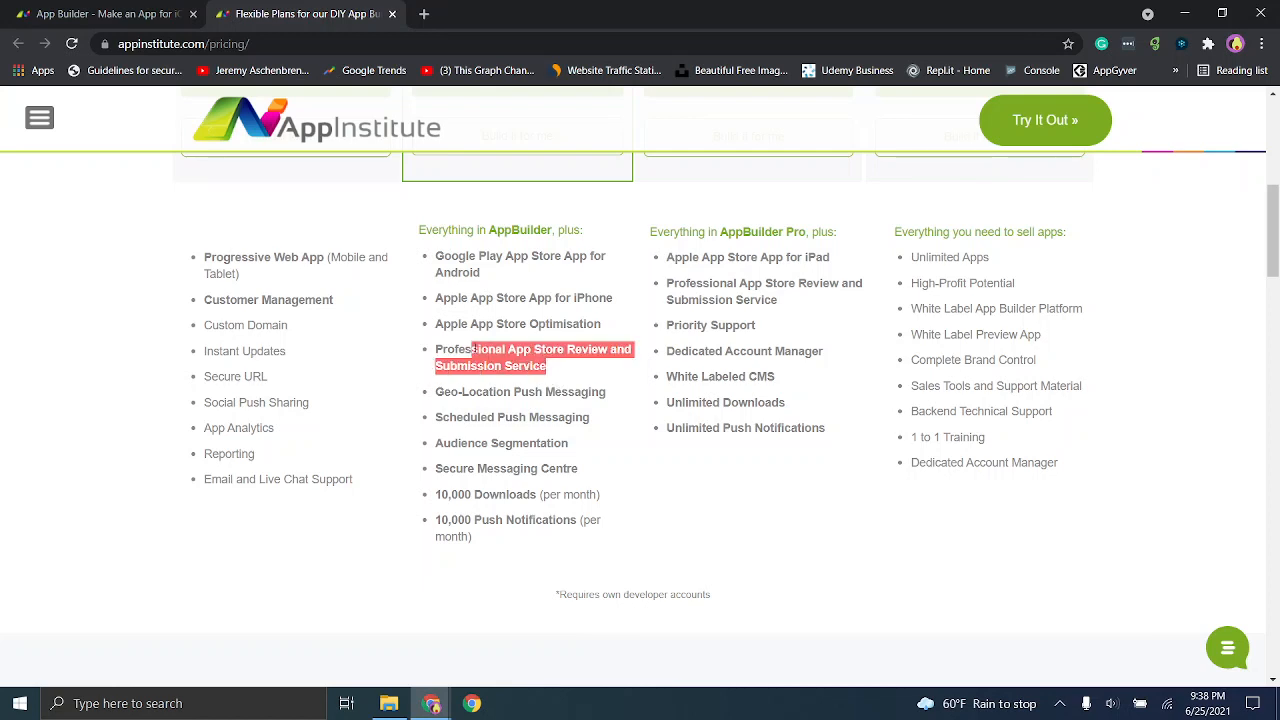
pyautogui.click(473, 349)
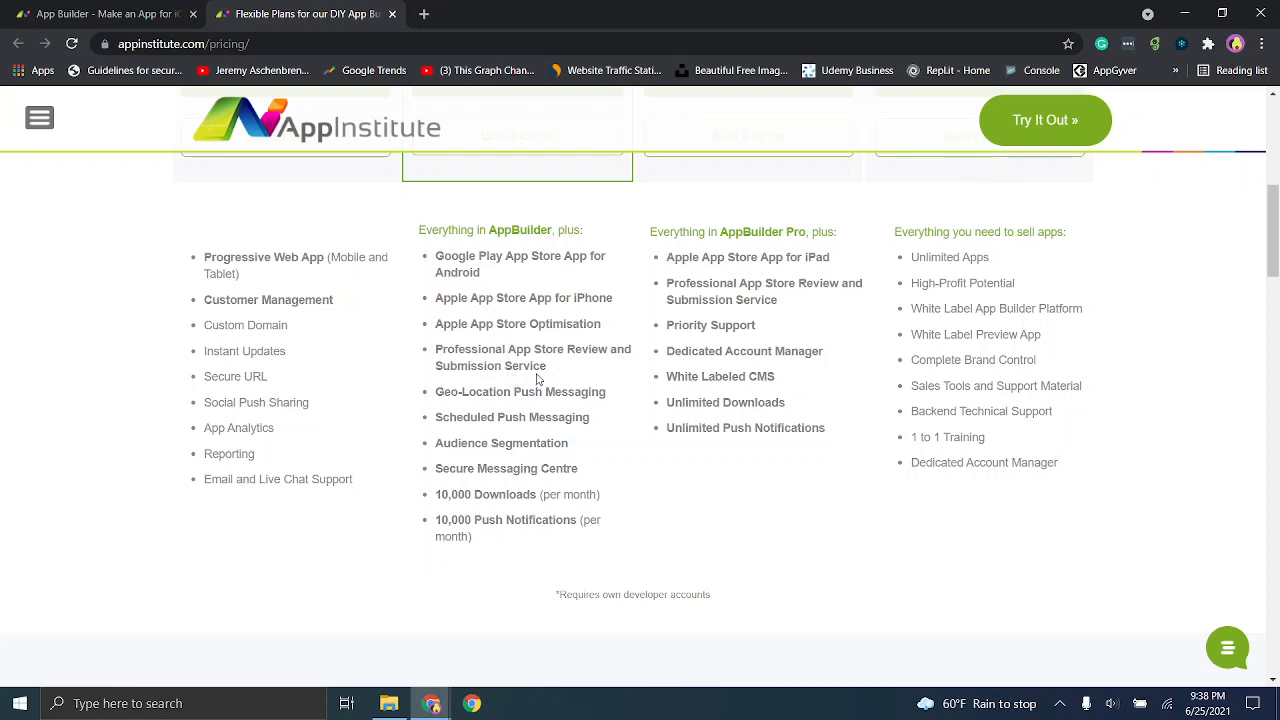
pyautogui.moveTo(540, 369); pyautogui.dragTo(504, 367)
pyautogui.click(500, 367)
pyautogui.moveTo(440, 521); pyautogui.dragTo(516, 521)
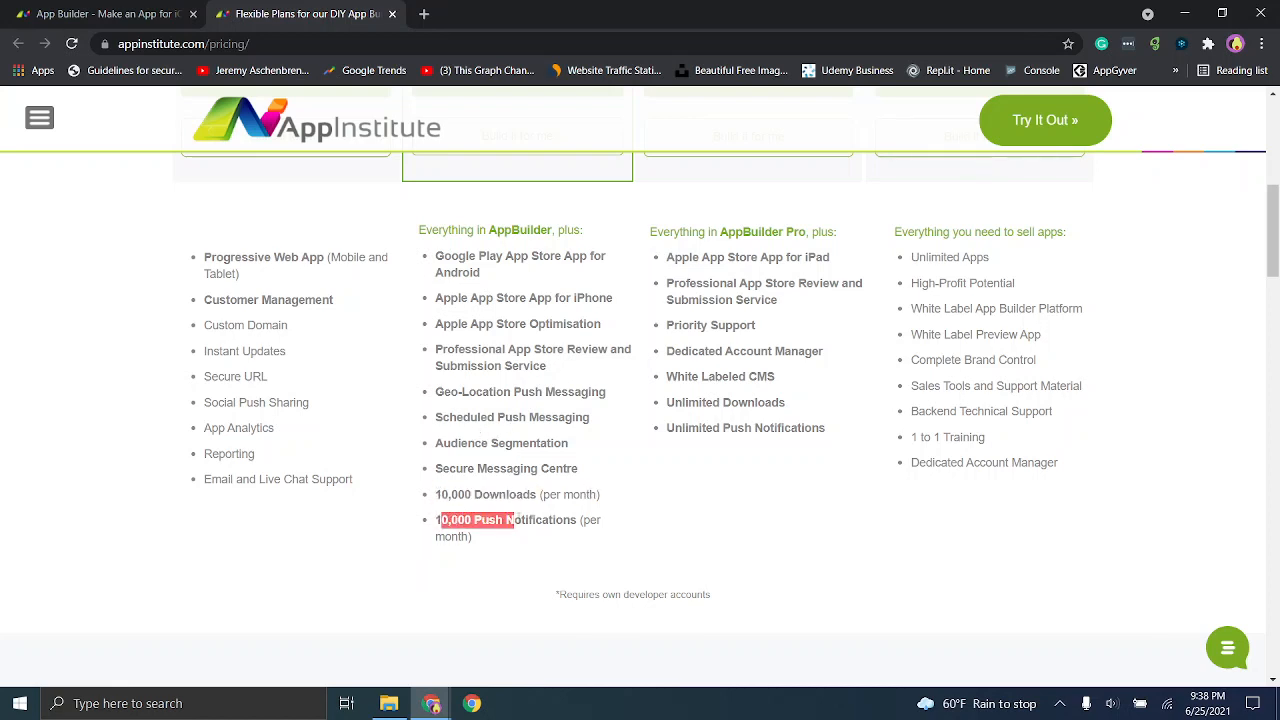
pyautogui.click(517, 516)
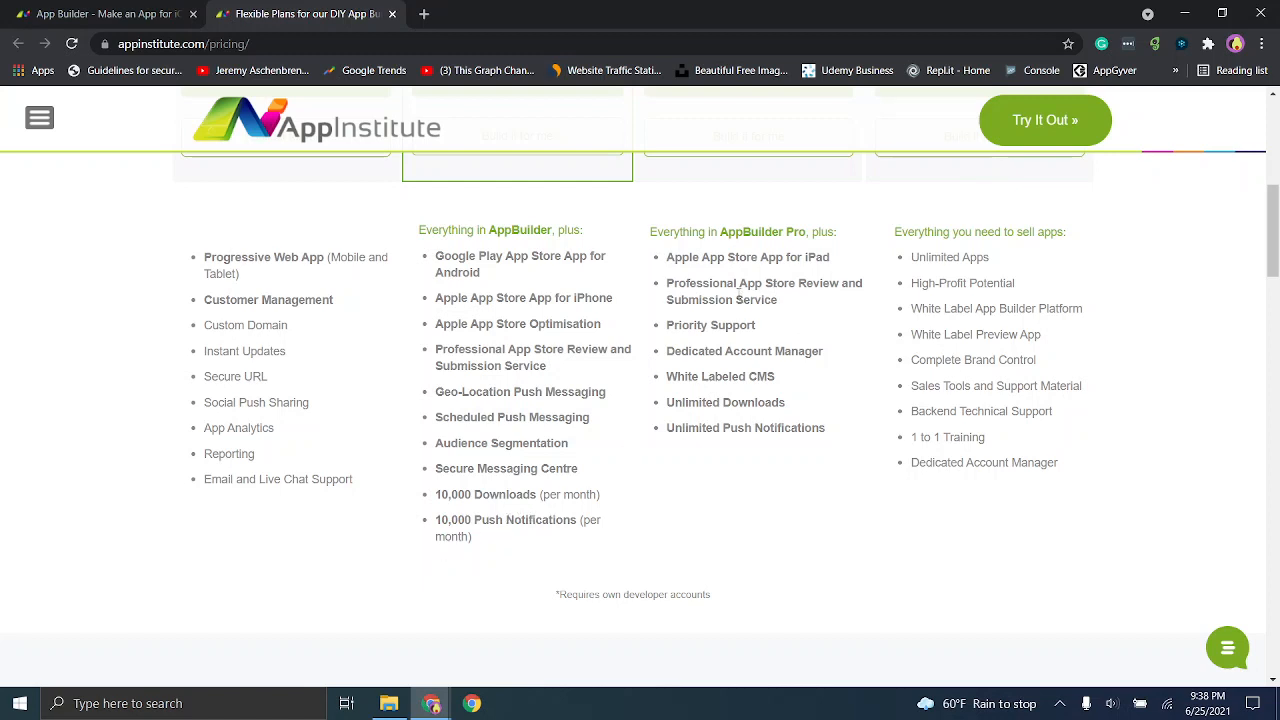
# - Review the AppBuilder Pro+ and Reseller feature lists and return to the plan prices
pyautogui.moveTo(684, 283); pyautogui.dragTo(737, 401)
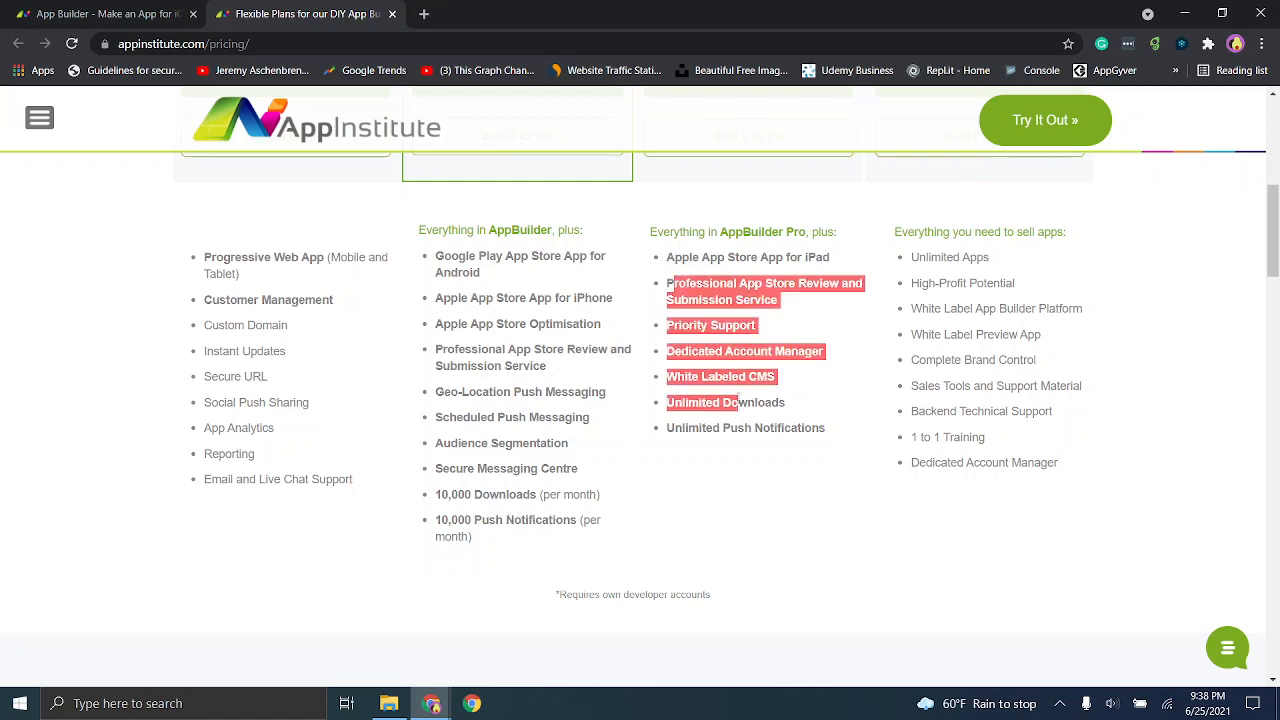
pyautogui.click(738, 401)
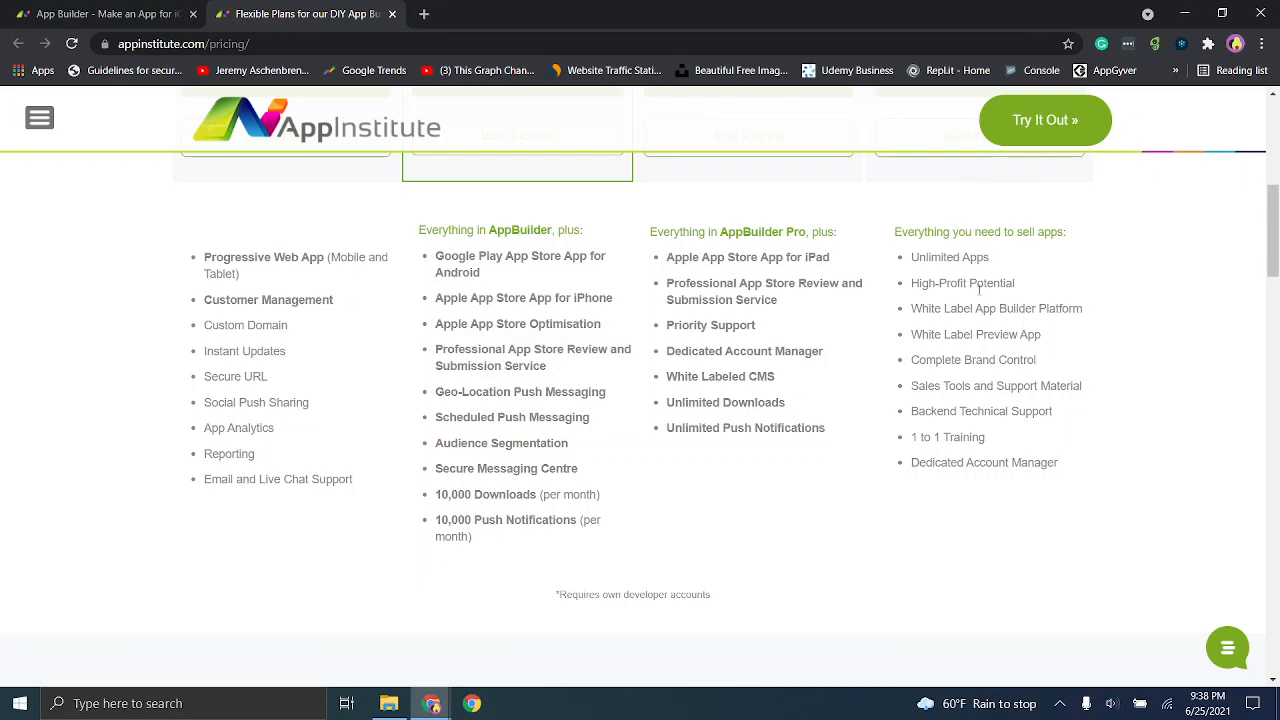
pyautogui.moveTo(1269, 227)
pyautogui.mouseDown()
pyautogui.moveTo(1267, 189)
pyautogui.moveTo(1266, 221)
pyautogui.mouseUp()
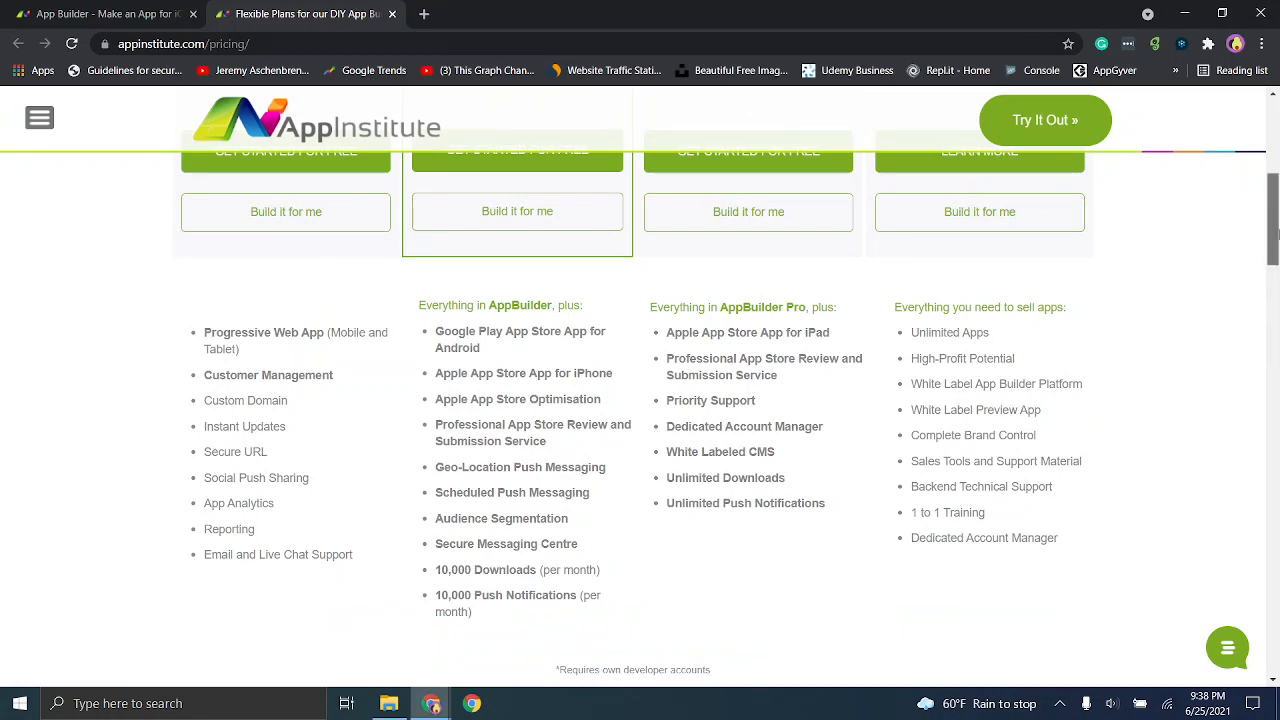
pyautogui.moveTo(1270, 228); pyautogui.dragTo(1266, 150)
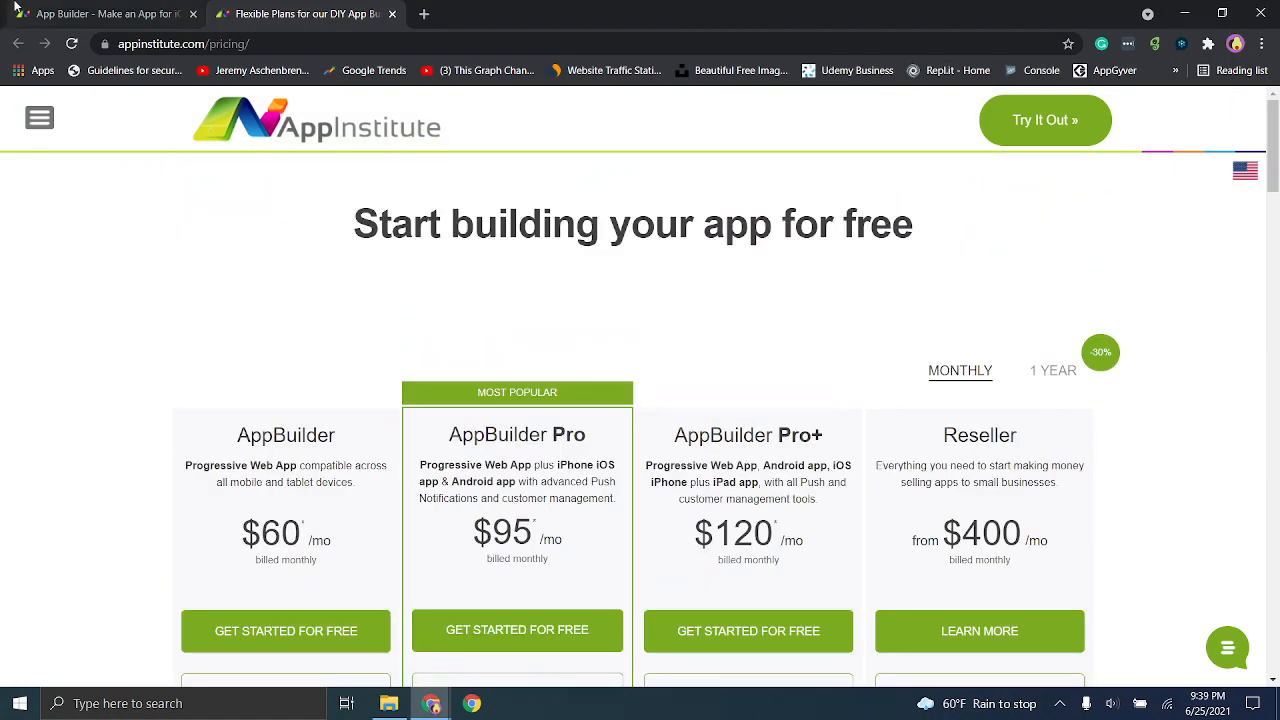
# - Return to the AppInstitute home page and start building a new app
pyautogui.click(50, 14)
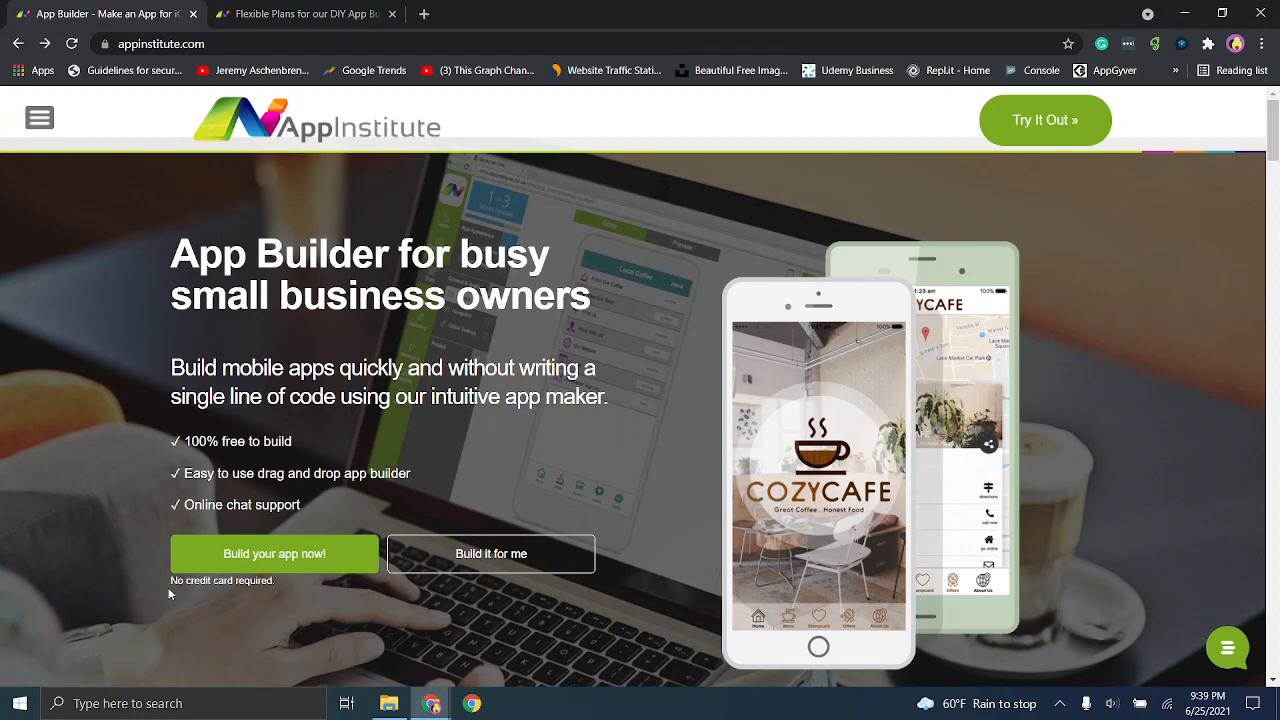
pyautogui.moveTo(168, 587); pyautogui.dragTo(293, 587)
pyautogui.click(292, 588)
pyautogui.click(296, 567)
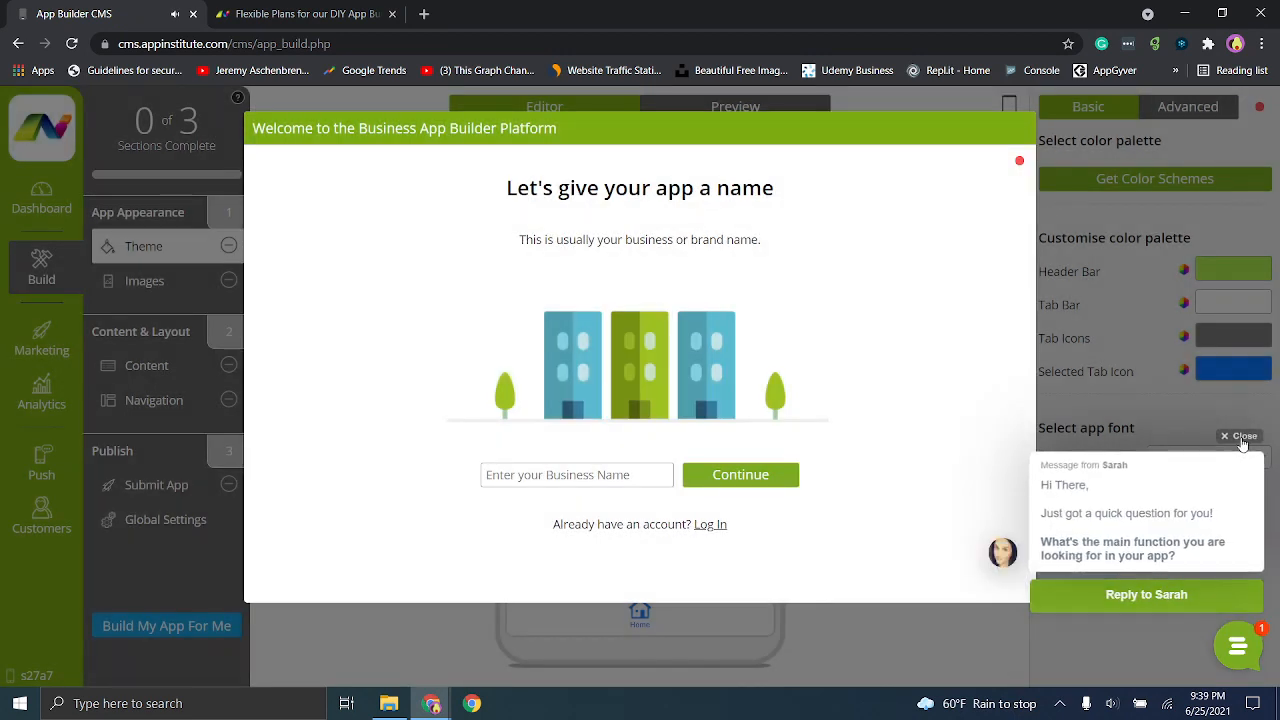
# - Dismiss the chat message and name the app "surface" in the welcome wizard
pyautogui.click(1240, 440)
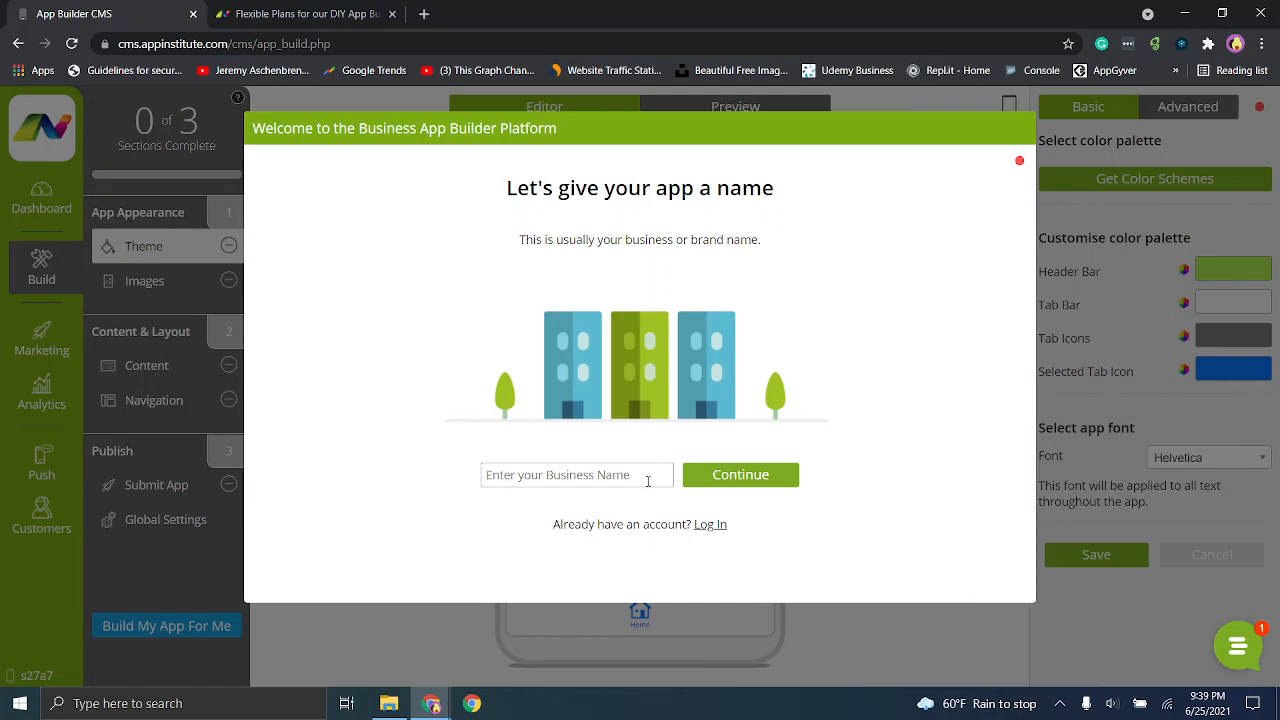
pyautogui.write('surface')
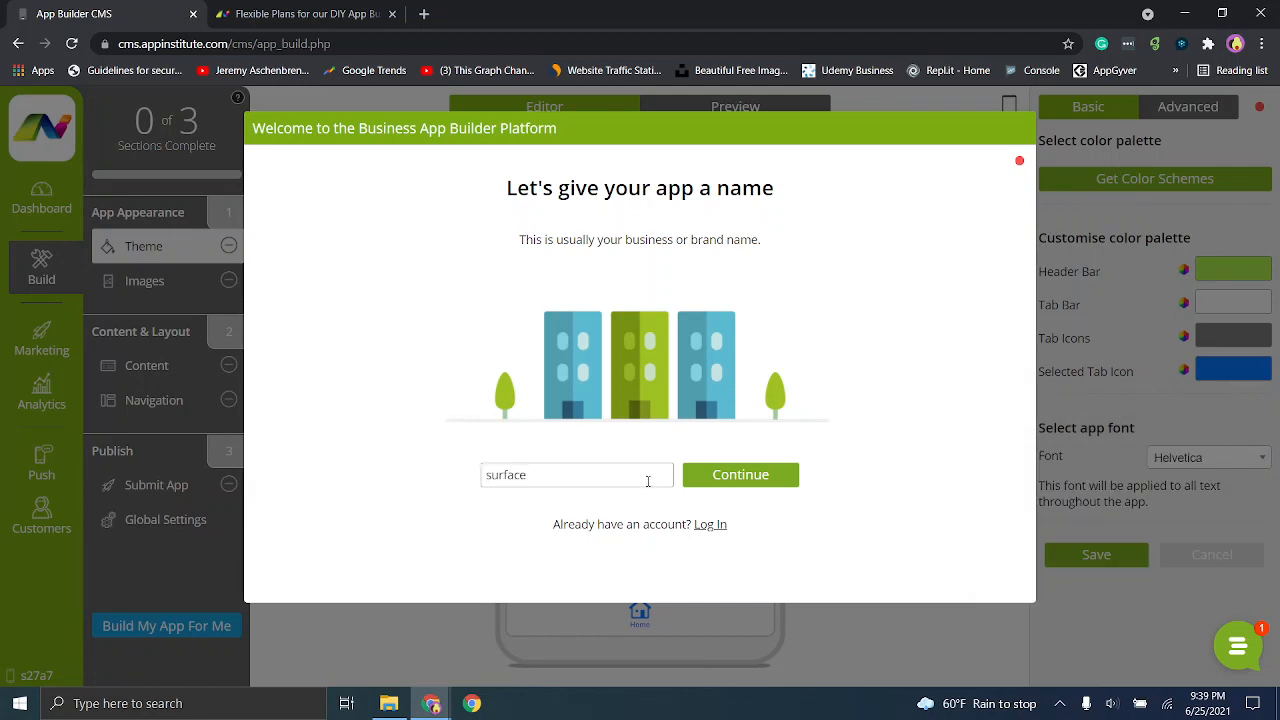
pyautogui.click(703, 484)
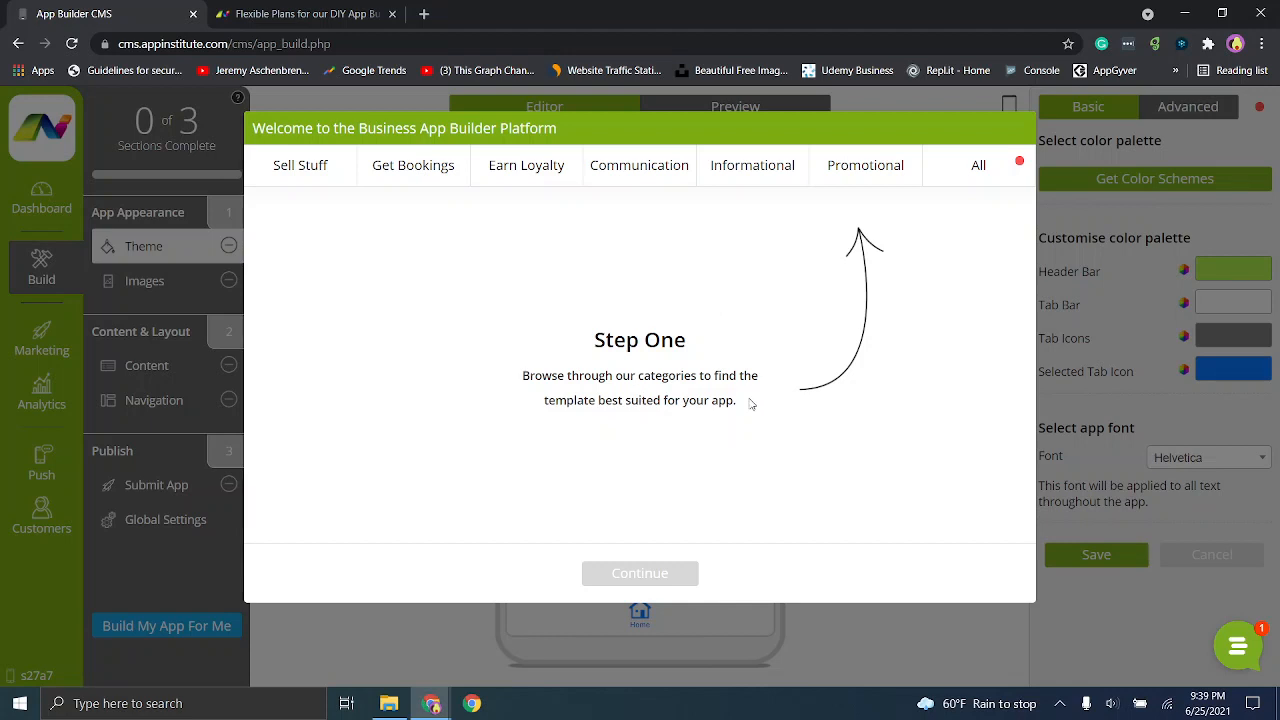
# - Browse the Promotional templates, preview Blog and Bookings, and continue with the Coffee Shop template
pyautogui.click(866, 172)
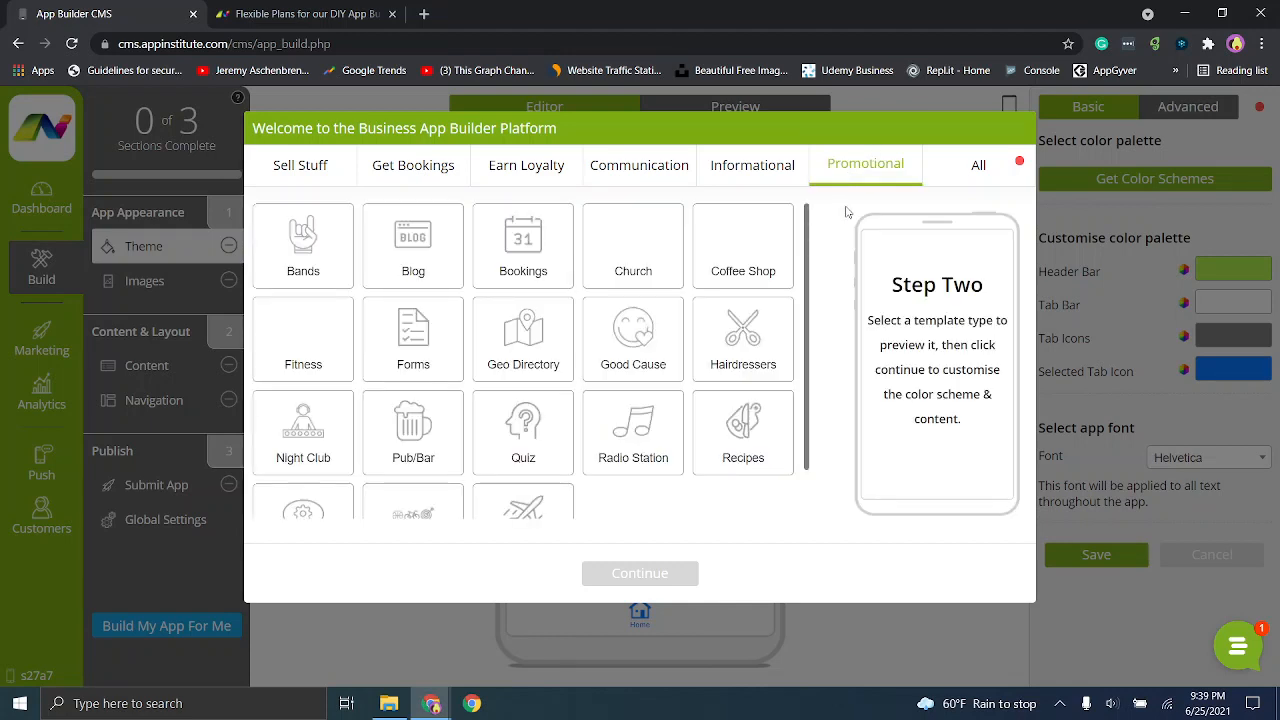
pyautogui.scroll(-1, 806, 233)
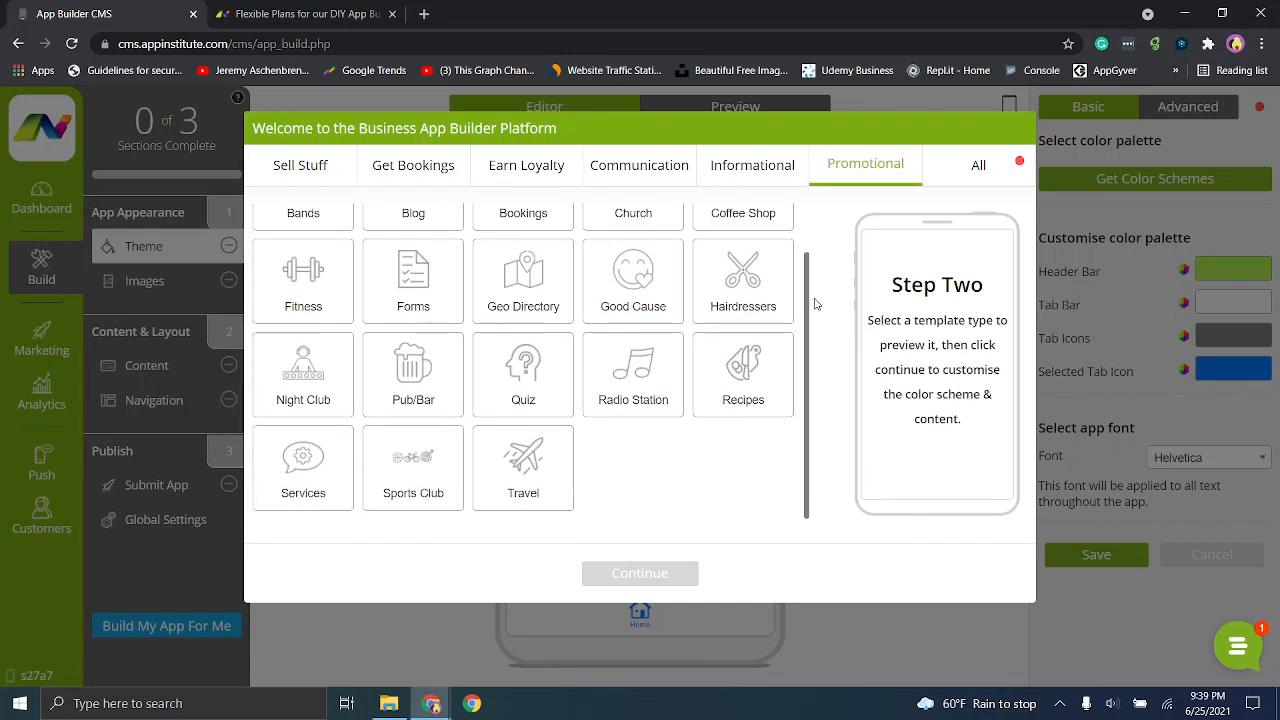
pyautogui.scroll(1, 802, 226)
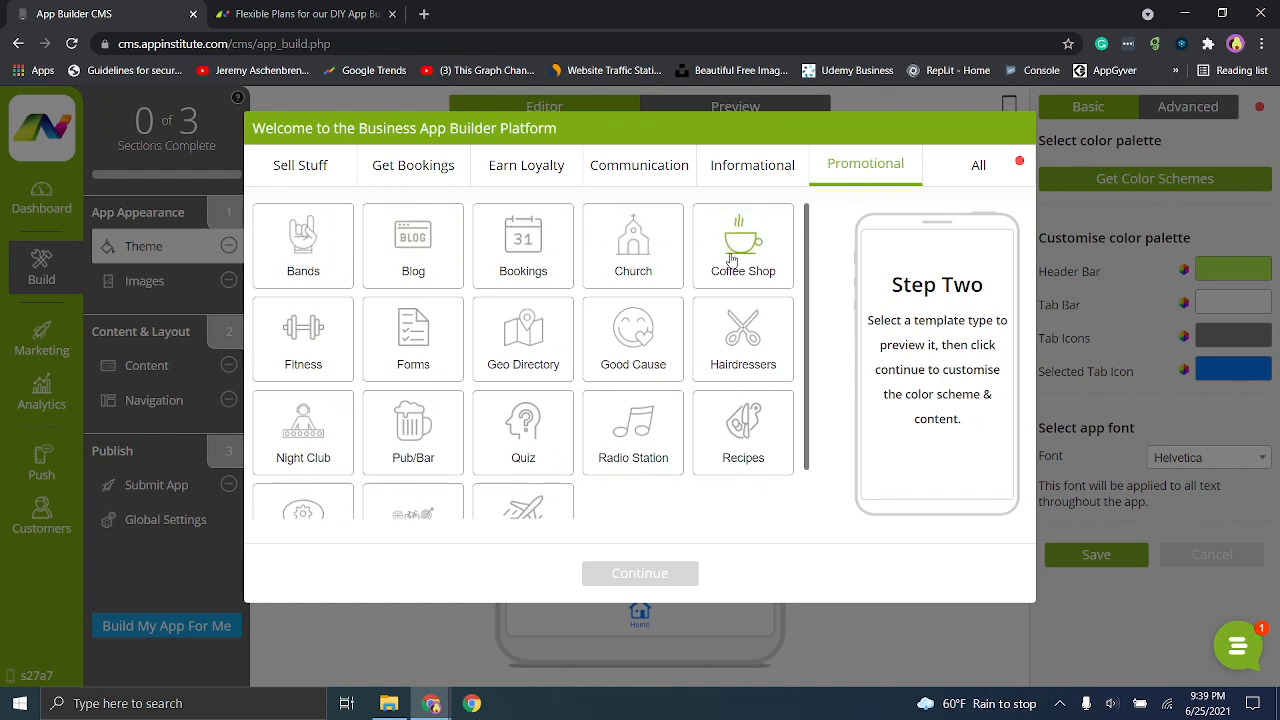
pyautogui.click(418, 236)
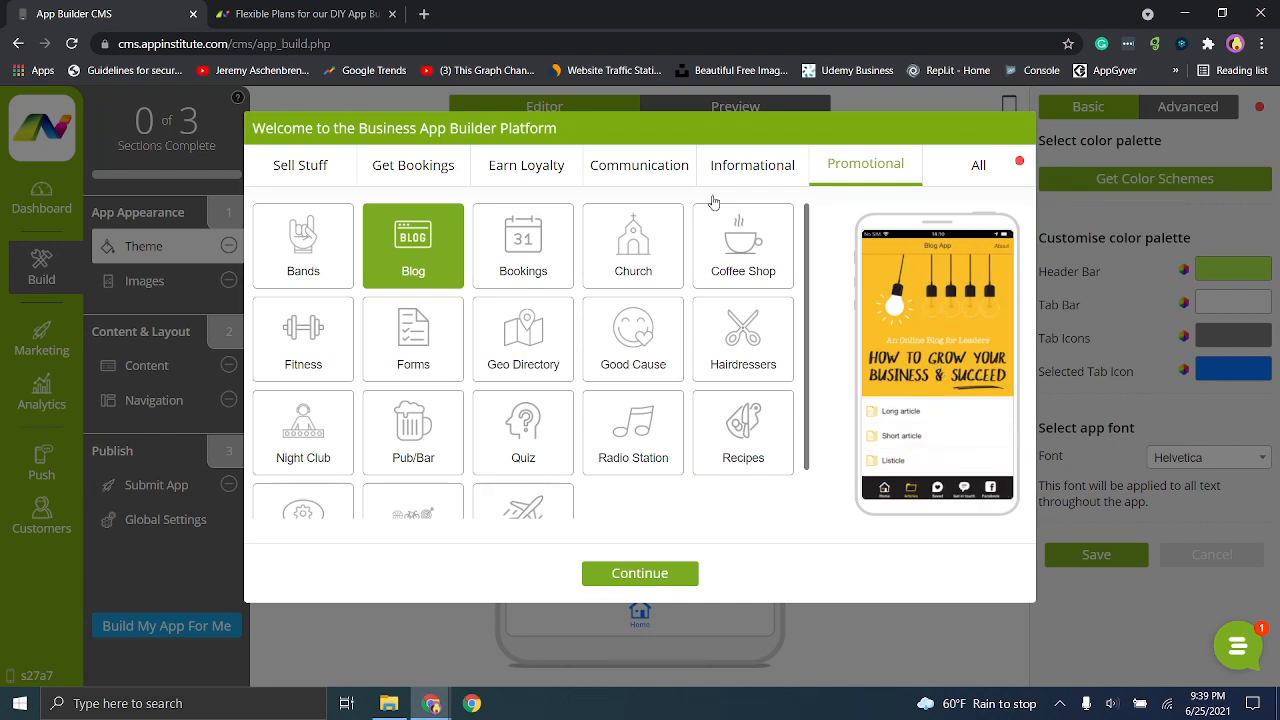
pyautogui.click(525, 245)
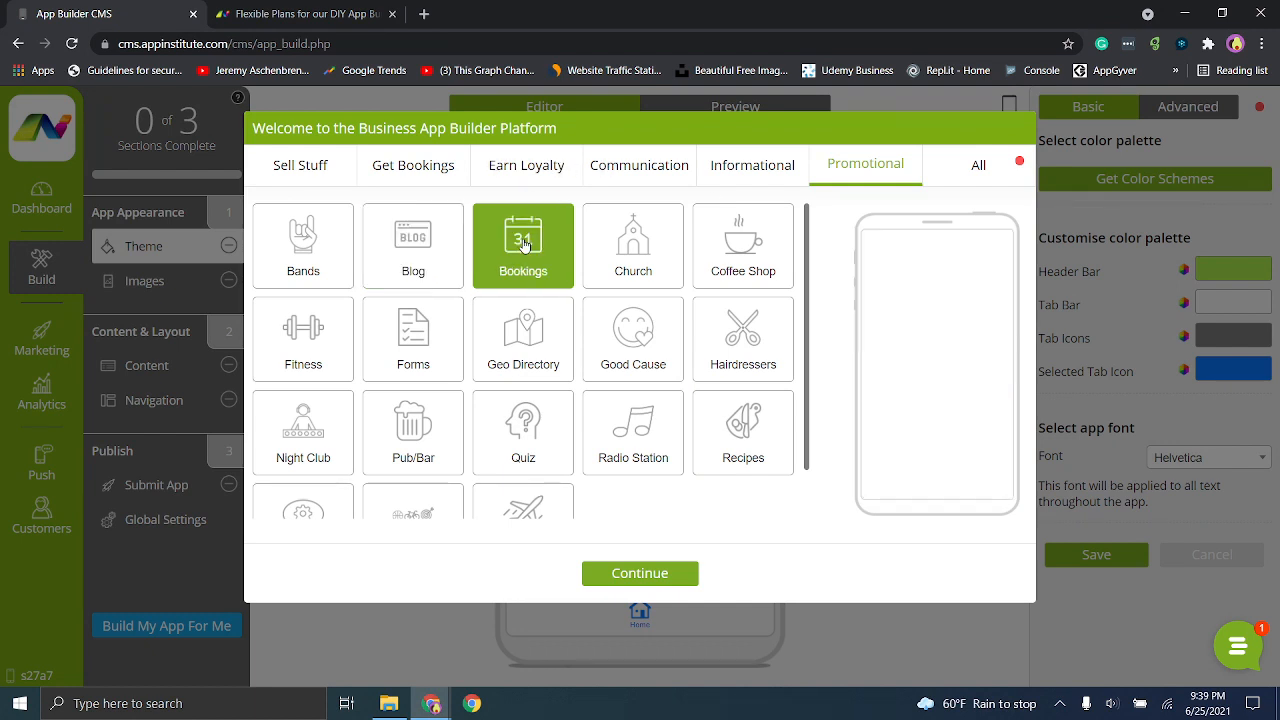
pyautogui.click(720, 262)
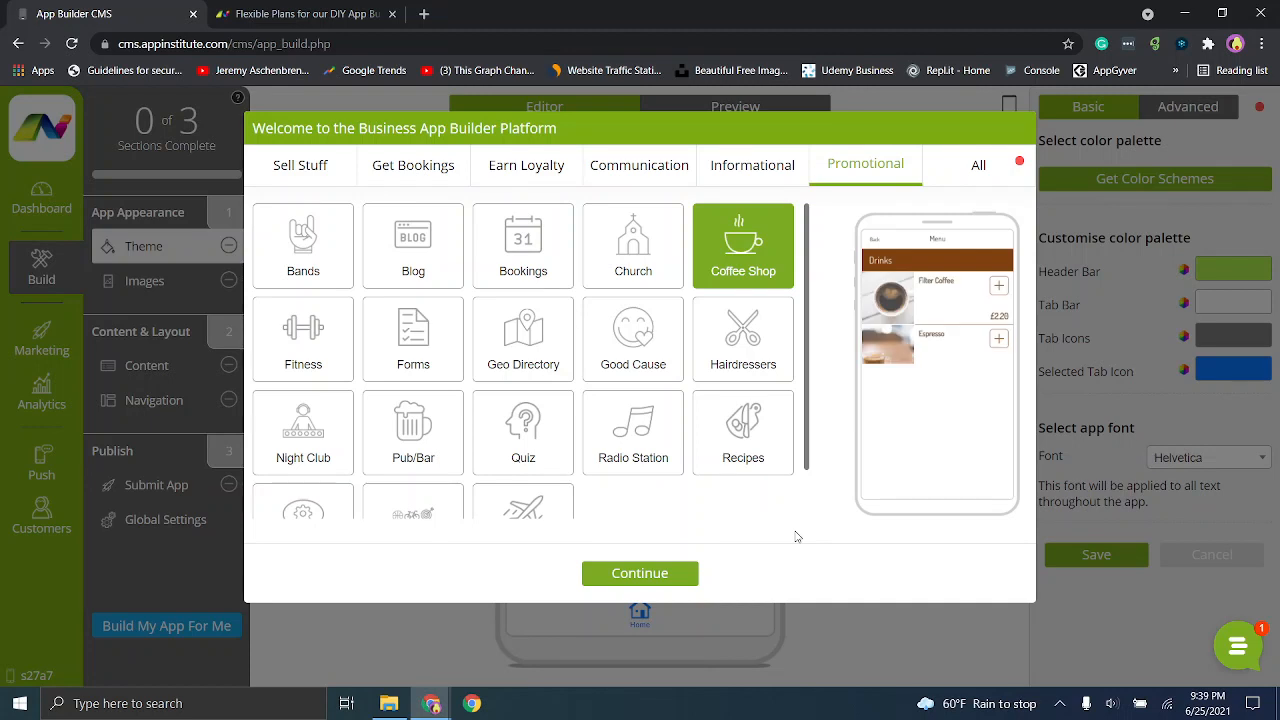
pyautogui.click(665, 574)
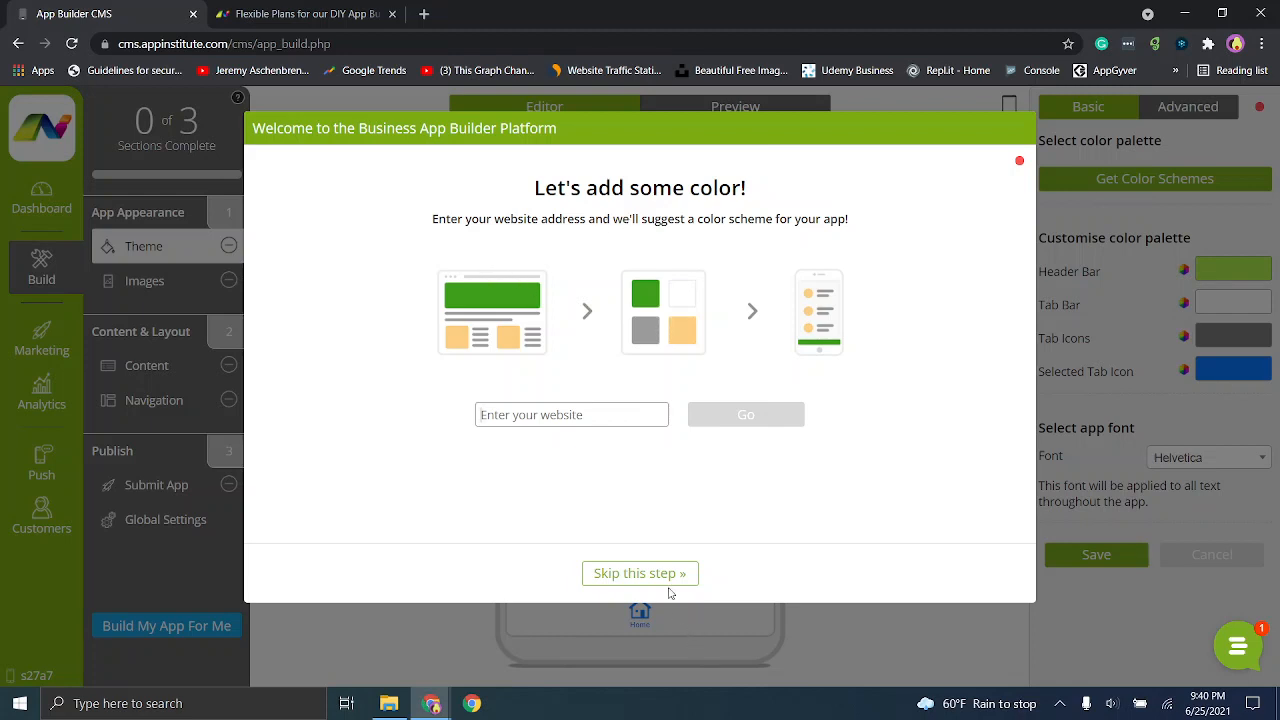
# - Skip the website color scheme suggestion and the smartphone preview in the setup wizard
pyautogui.click(608, 572)
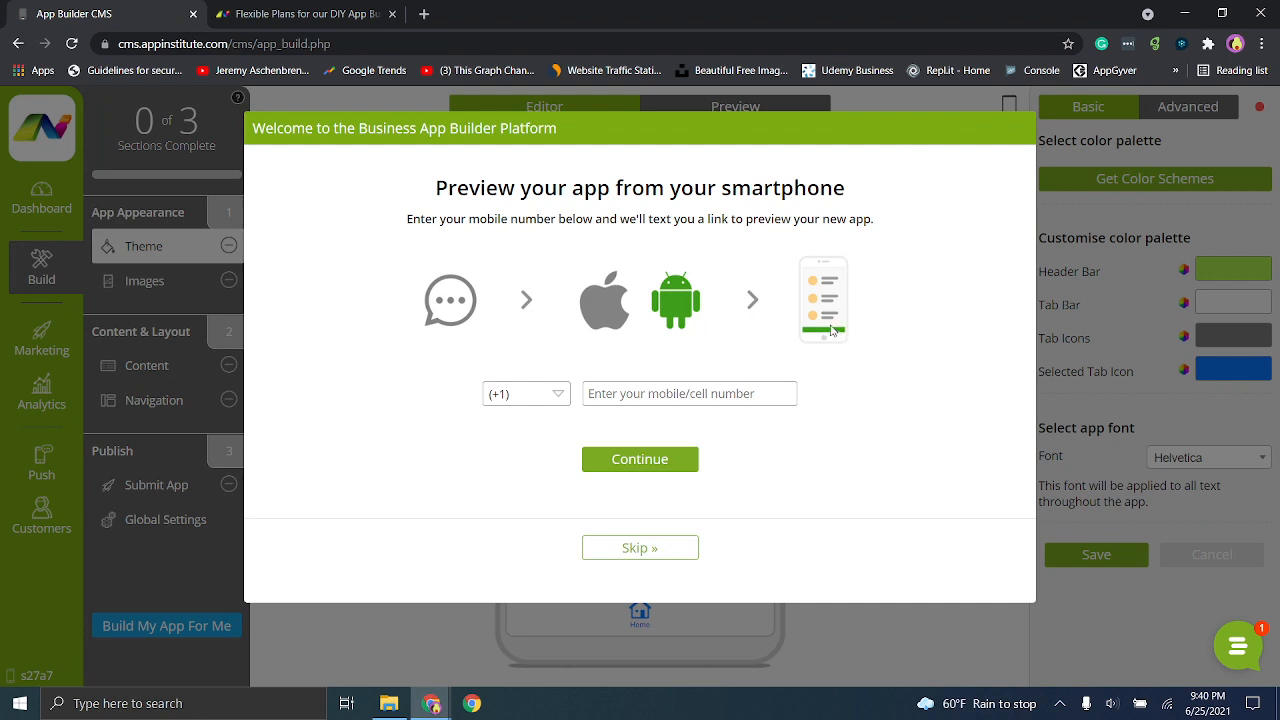
pyautogui.click(684, 552)
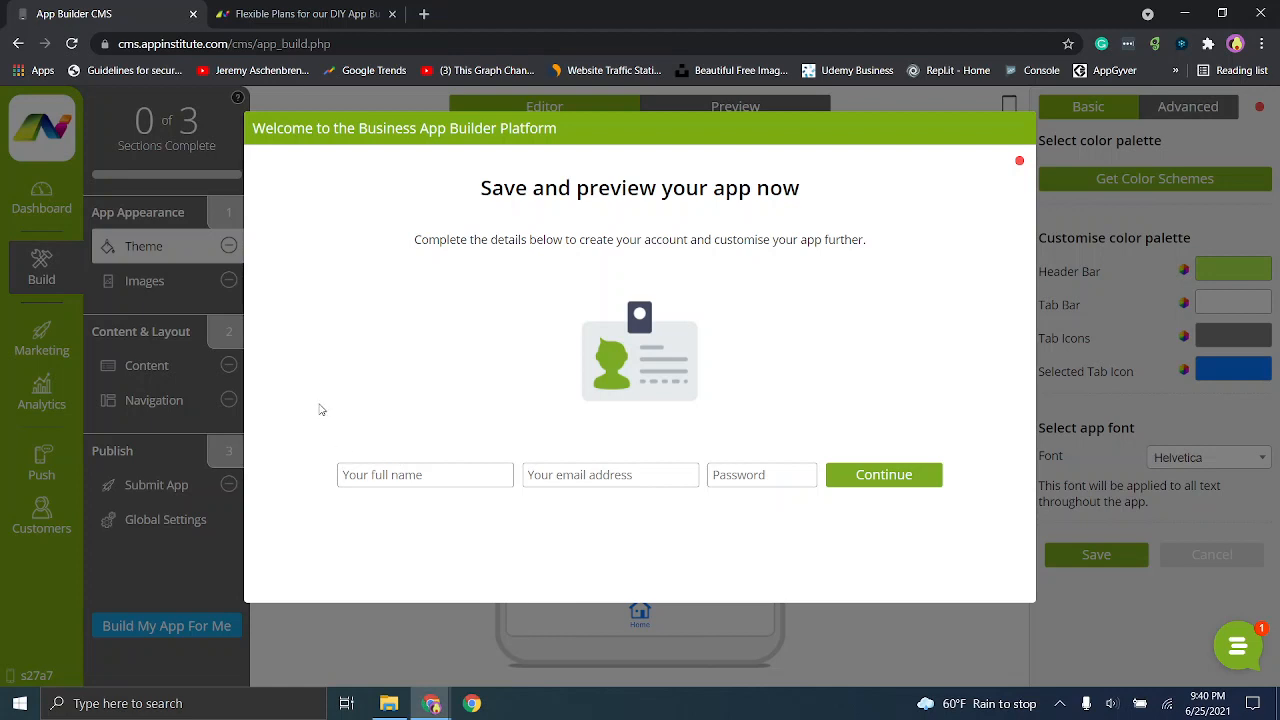
# - Try to create the account with a full name, an email address and a password, and decline saving the password in the browser
pyautogui.write('s')
pyautogui.write('a@a.com')
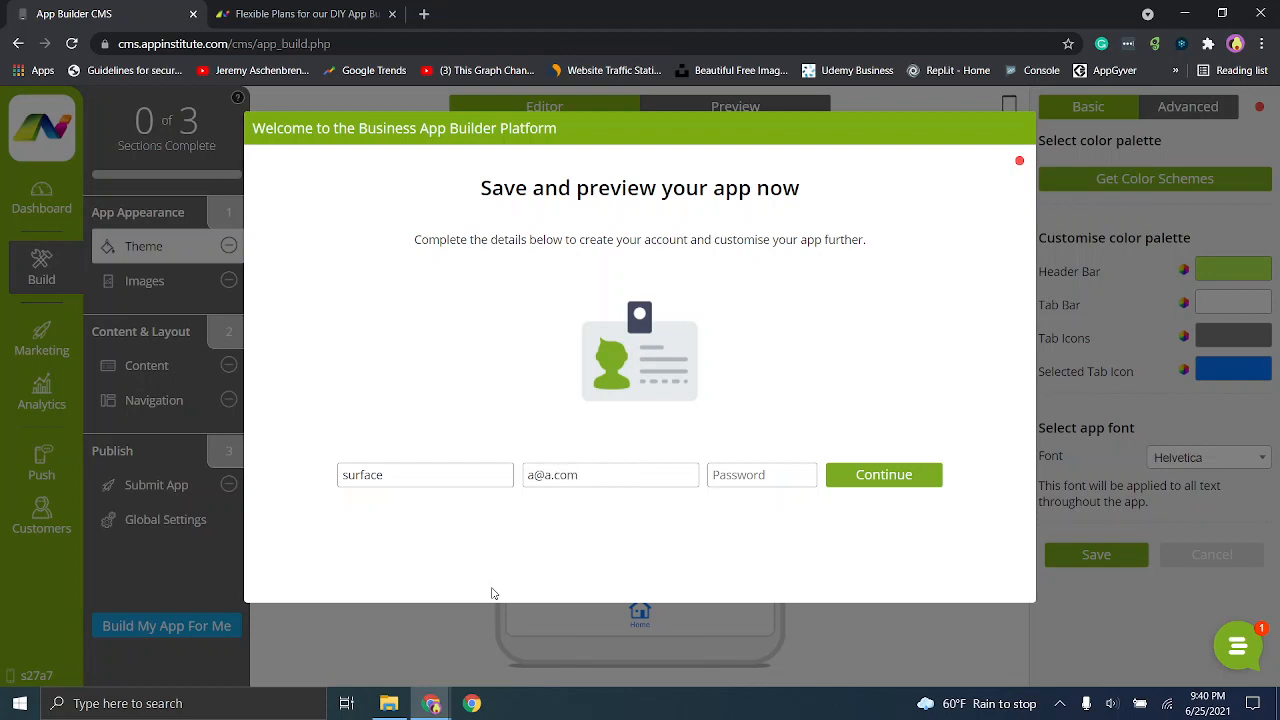
pyautogui.write('•')
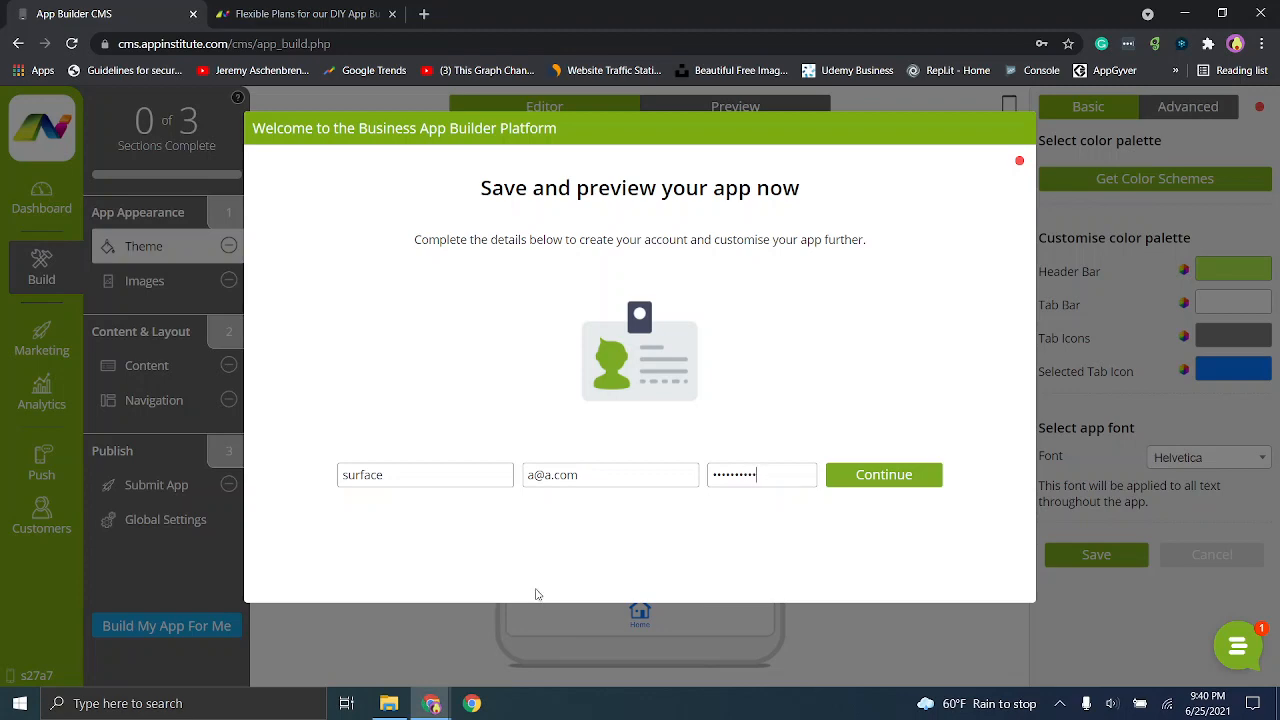
pyautogui.click(870, 477)
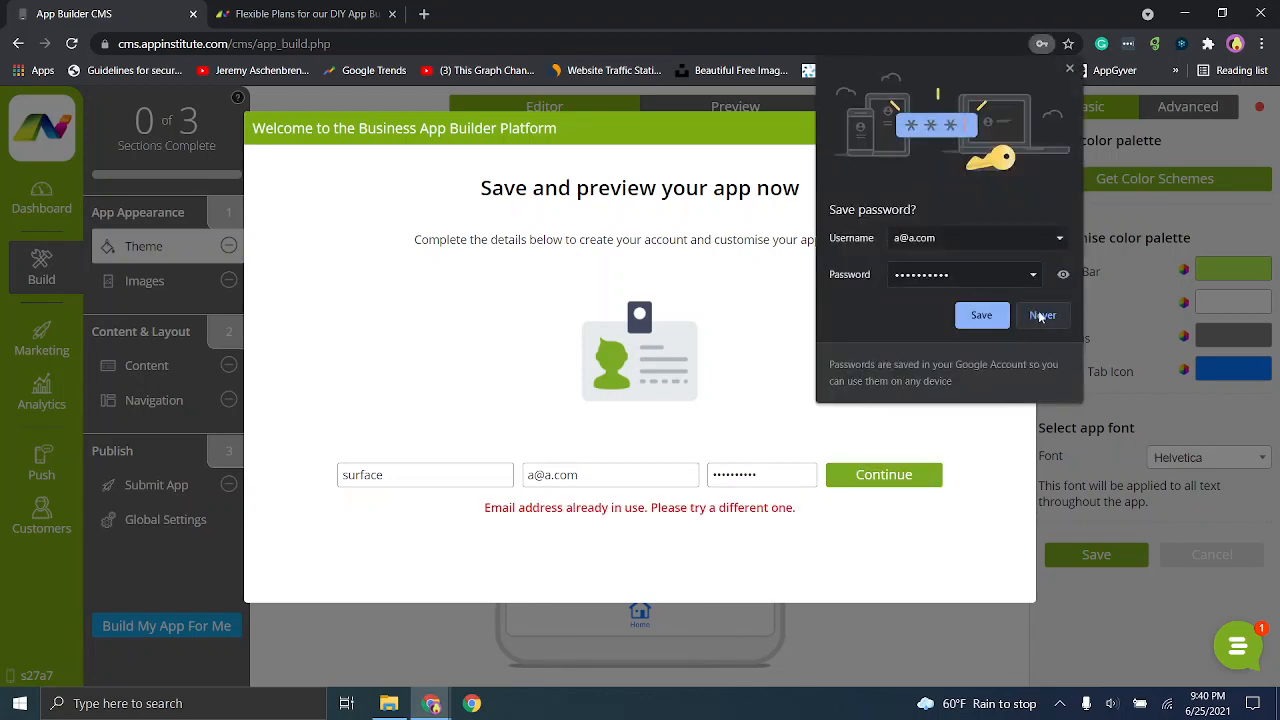
pyautogui.click(1041, 315)
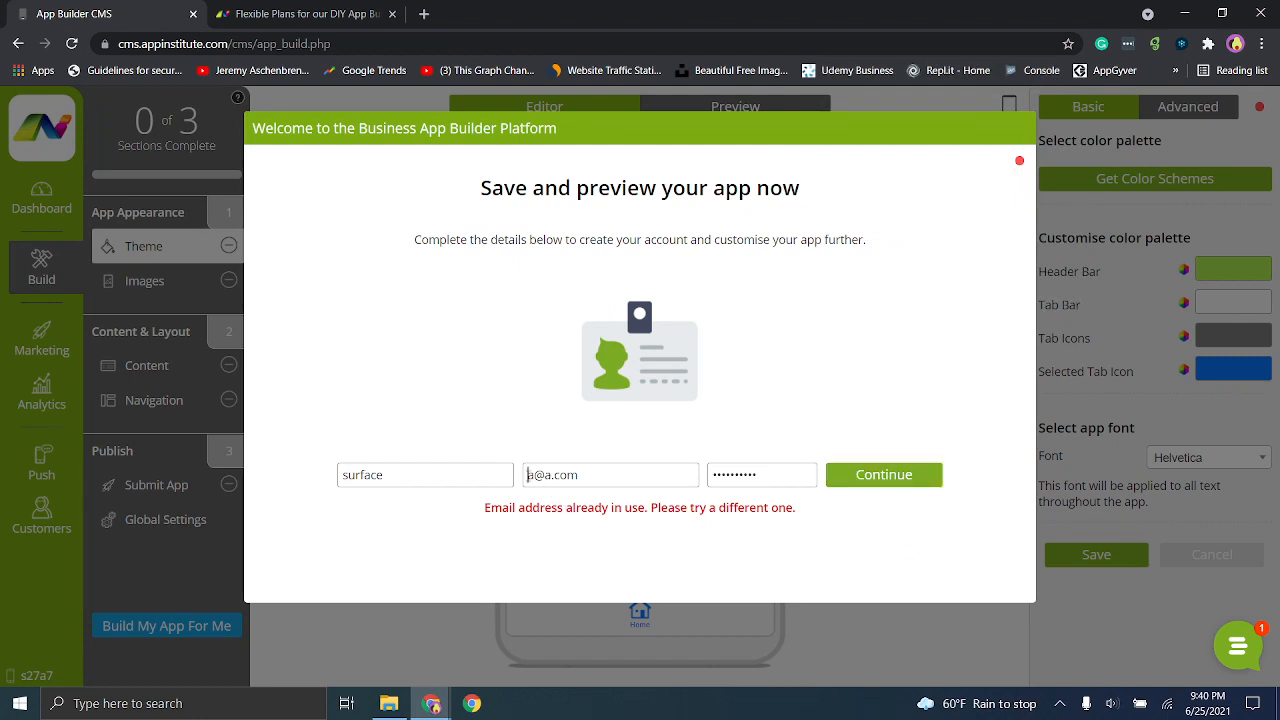
# - Change the registration email to a different address, decline saving the password, and submit the account details to get started with the builder
pyautogui.write('aaa')
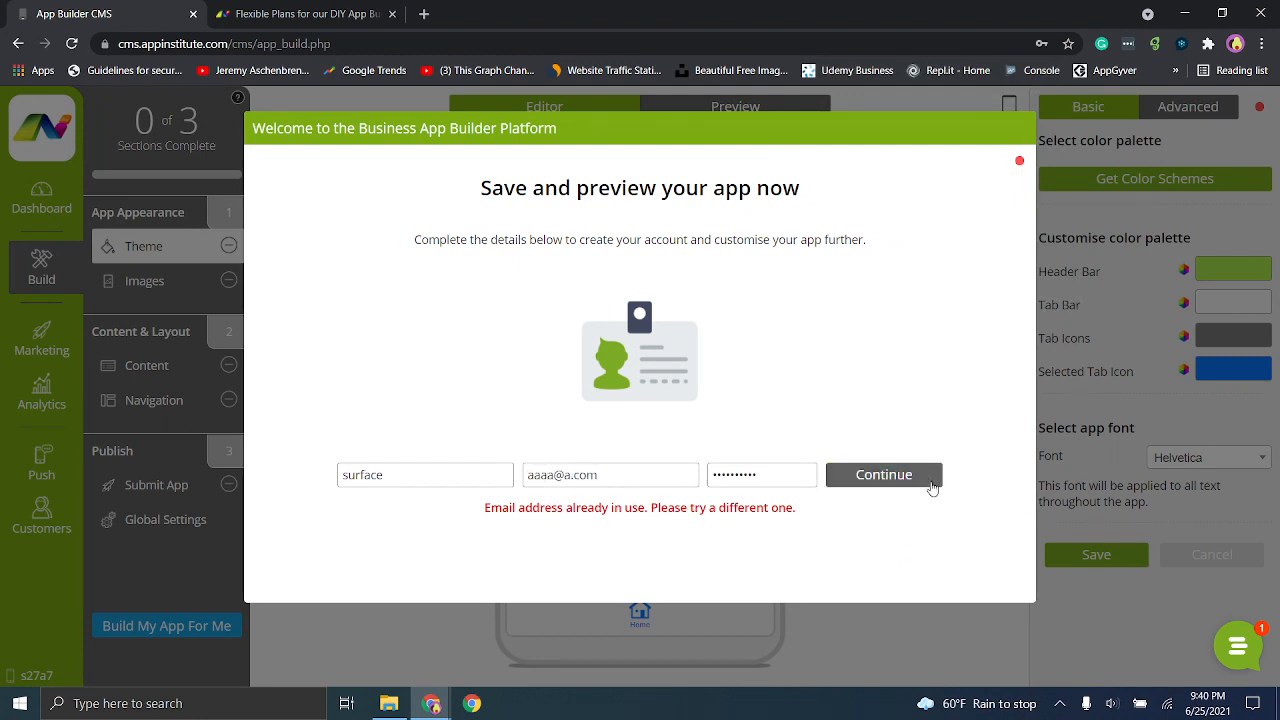
pyautogui.click(931, 487)
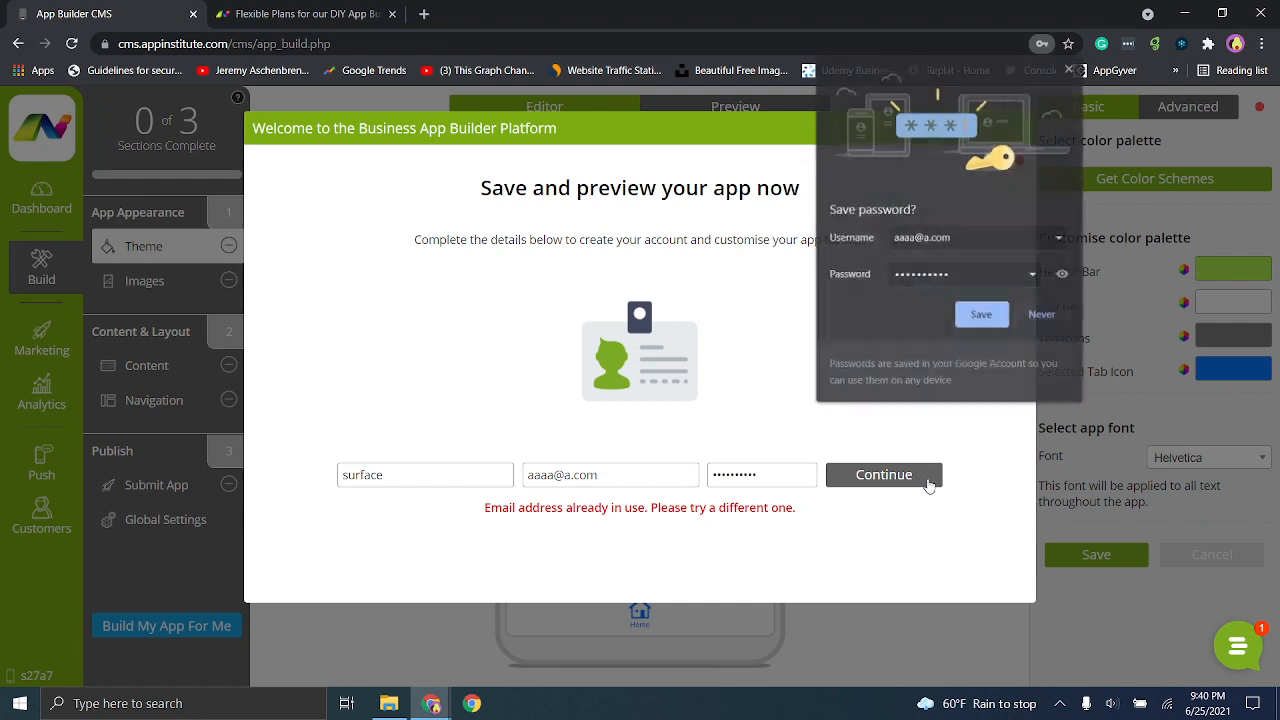
pyautogui.click(1041, 316)
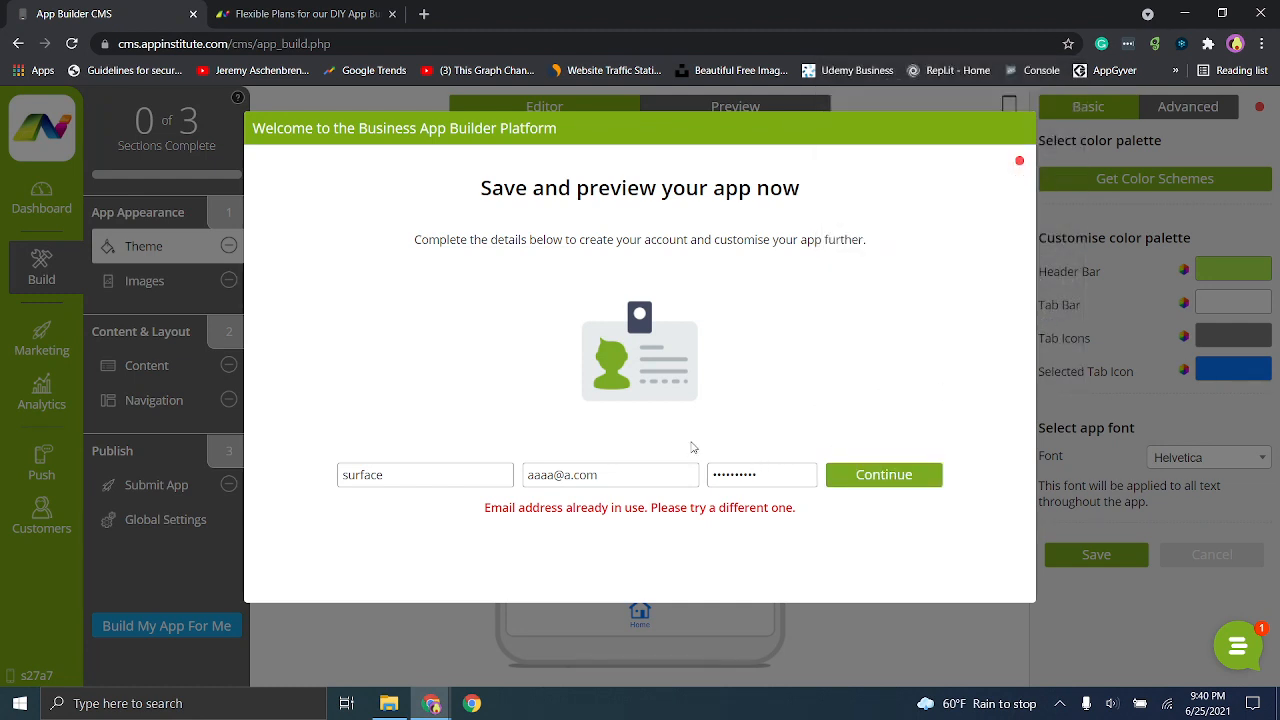
pyautogui.click(567, 475)
pyautogui.write('aaaaa')
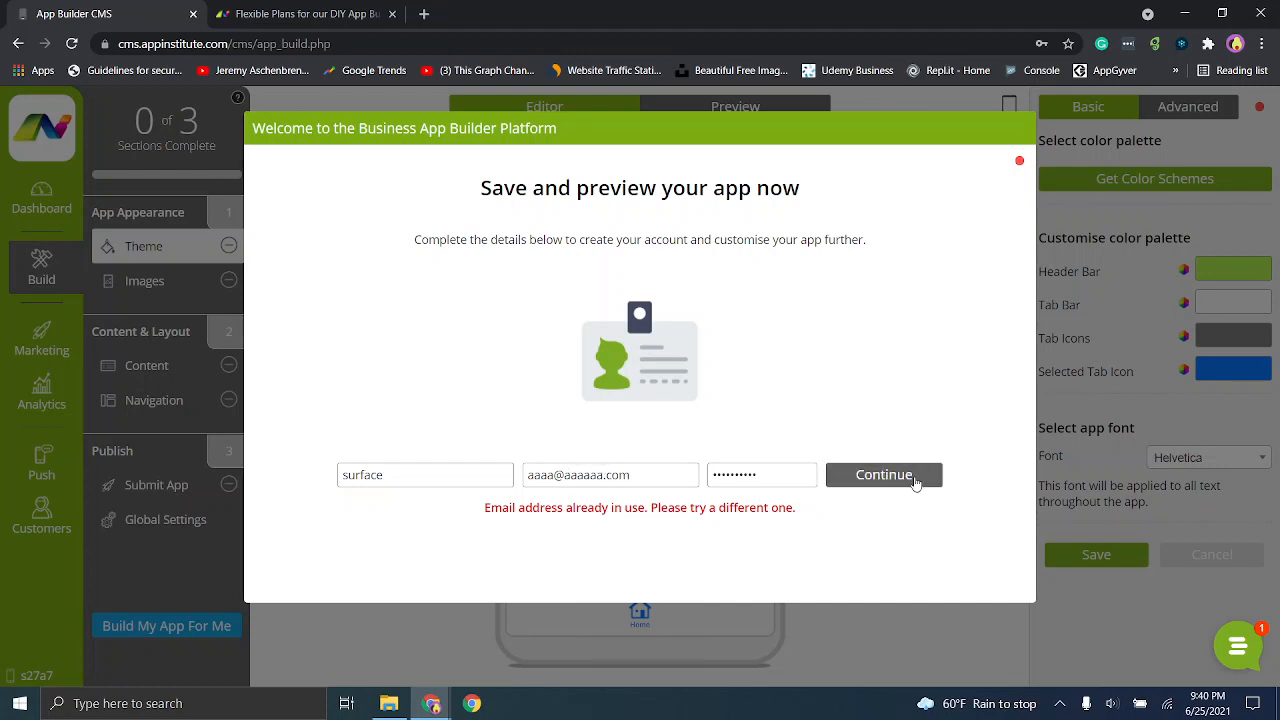
pyautogui.click(914, 480)
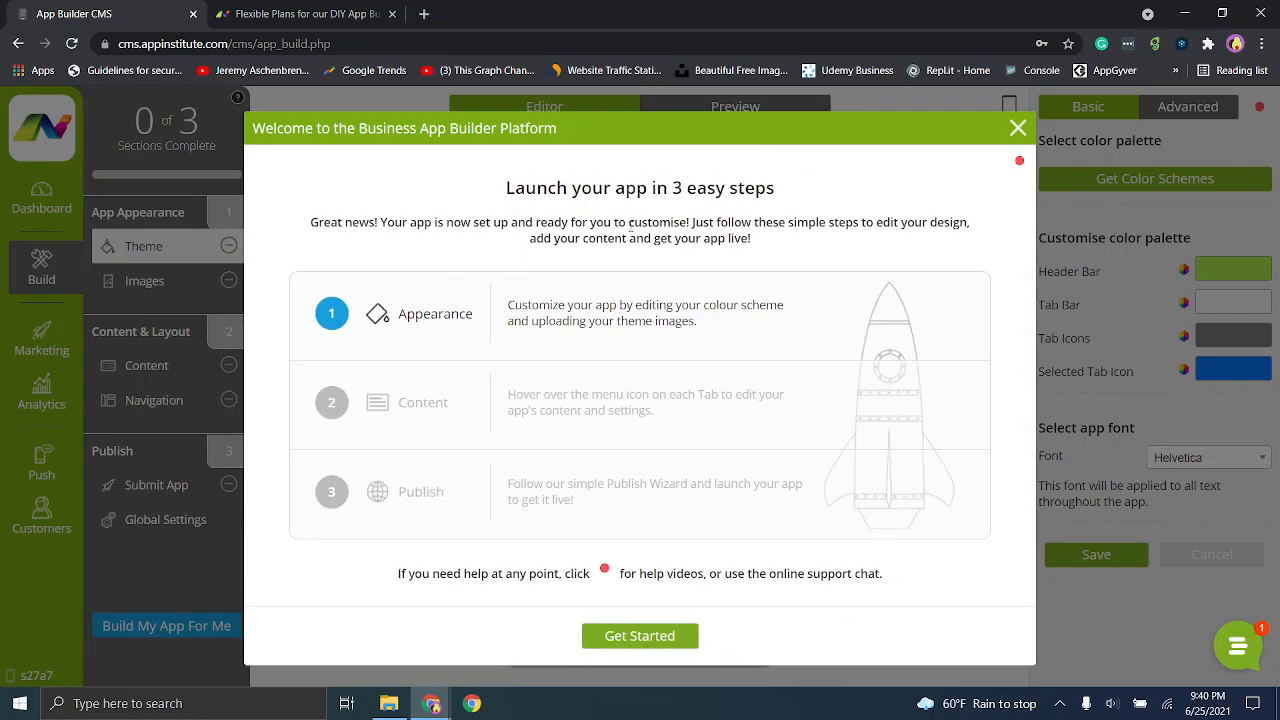
pyautogui.click(651, 636)
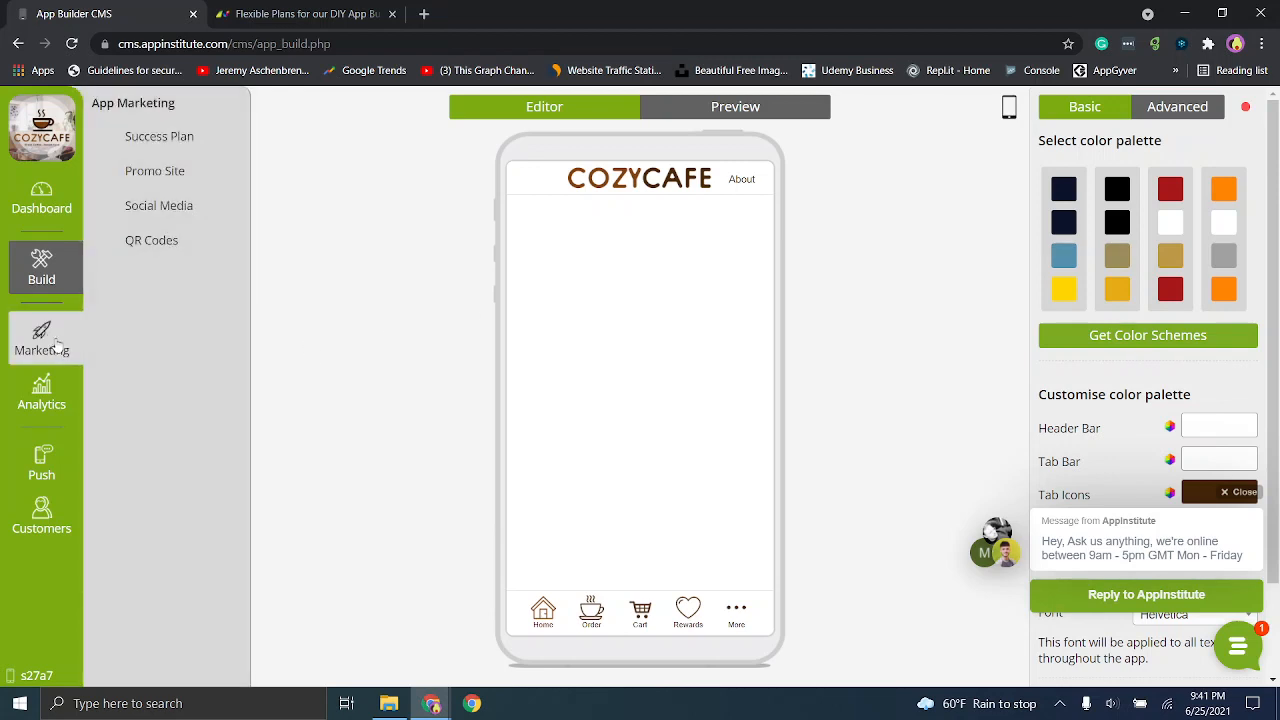
# - Review the app downloads, reporting and comparison analytics, plus the push notification types and customer management page
pyautogui.click(41, 398)
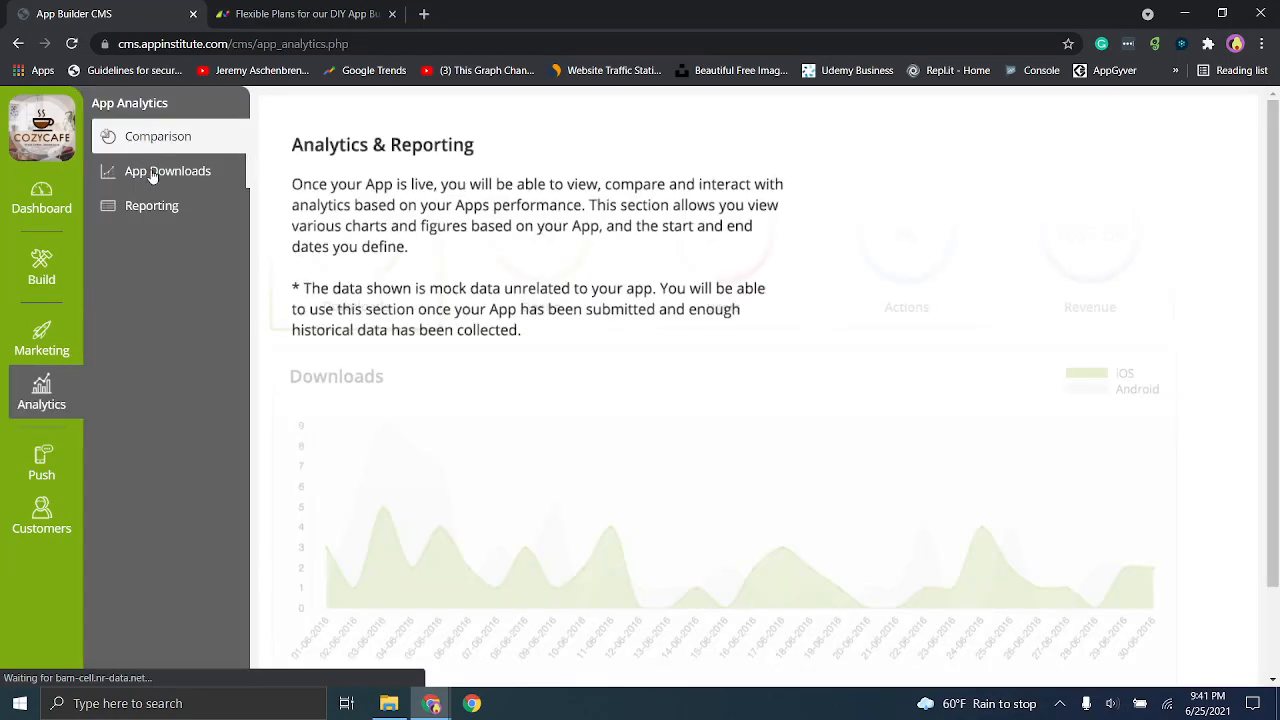
pyautogui.click(153, 175)
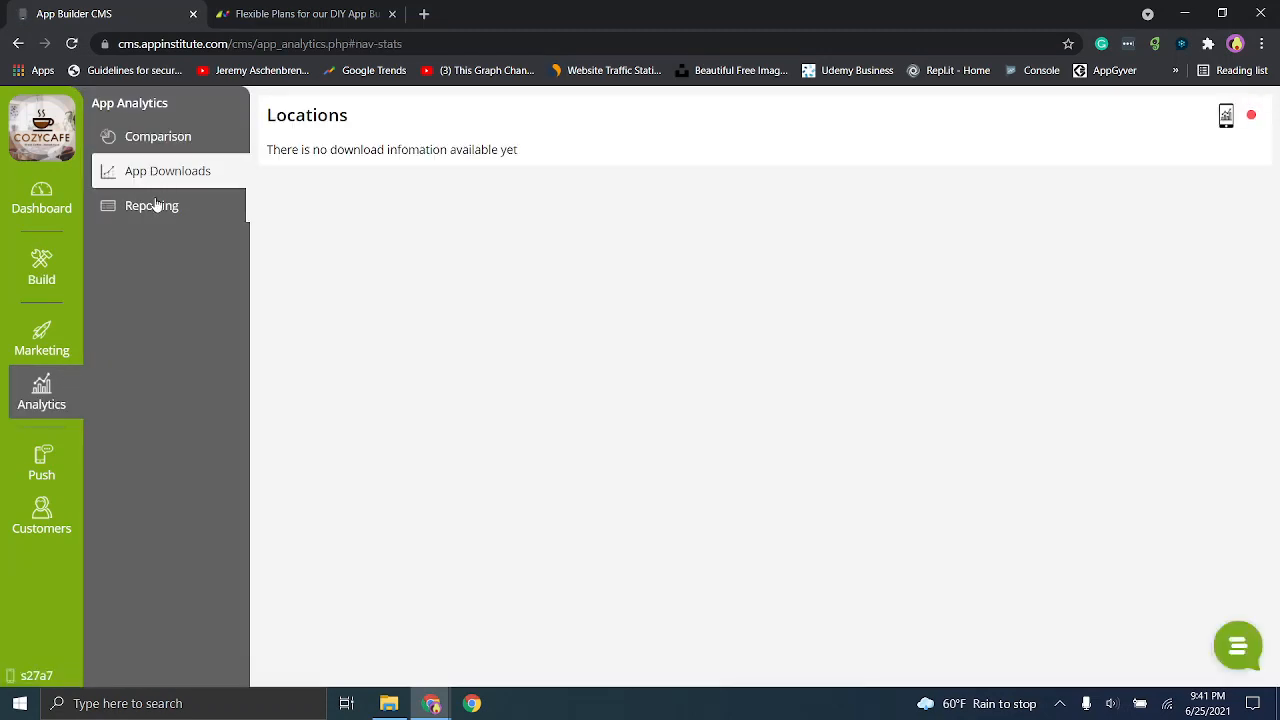
pyautogui.click(154, 216)
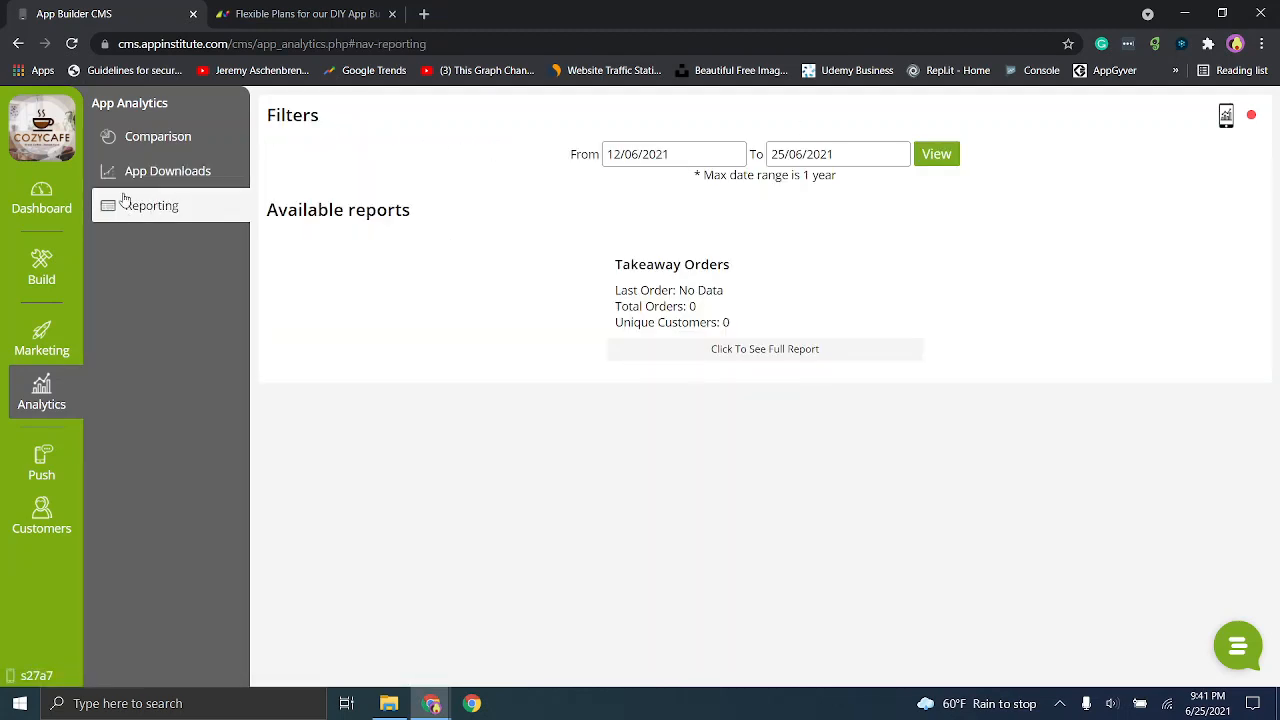
pyautogui.click(136, 146)
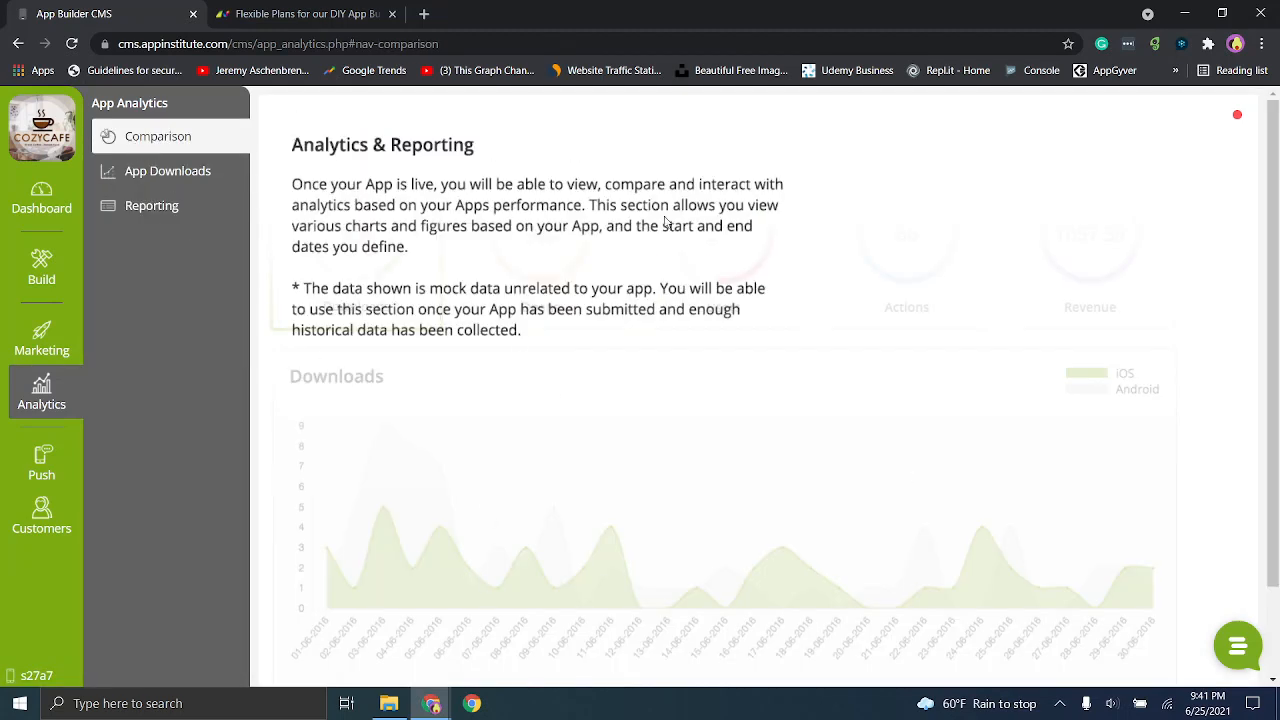
pyautogui.click(45, 462)
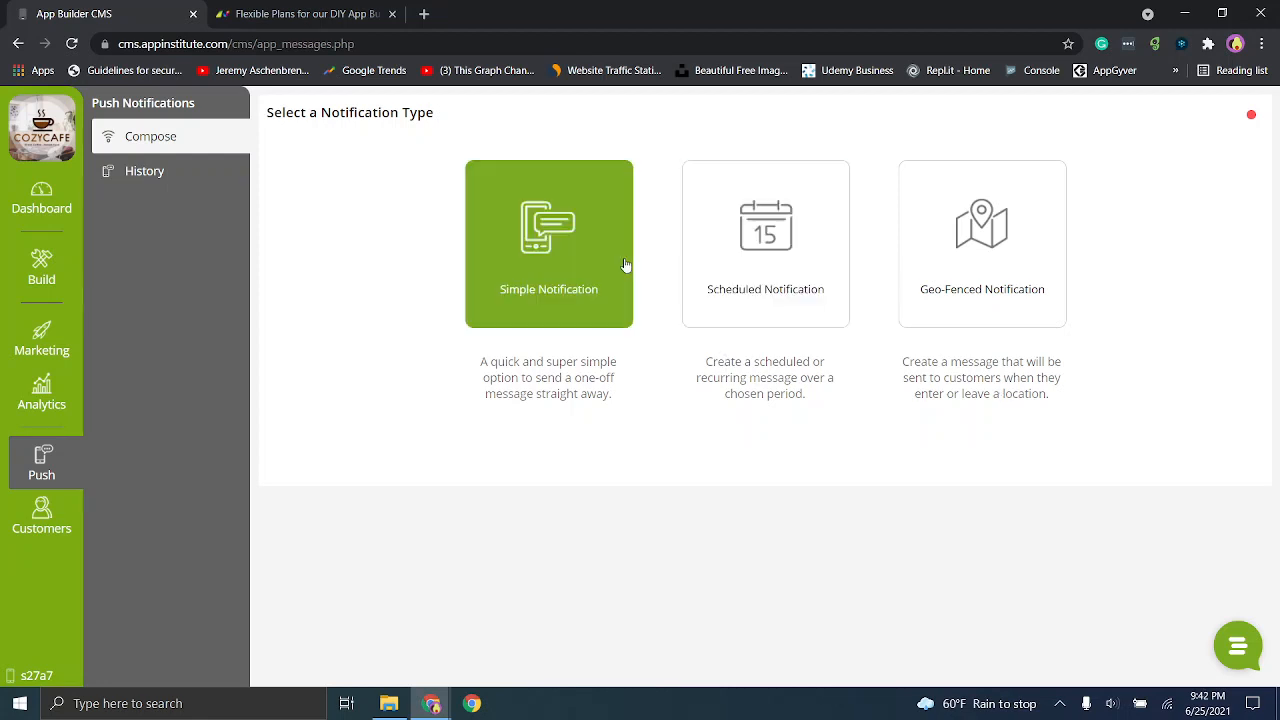
pyautogui.click(41, 517)
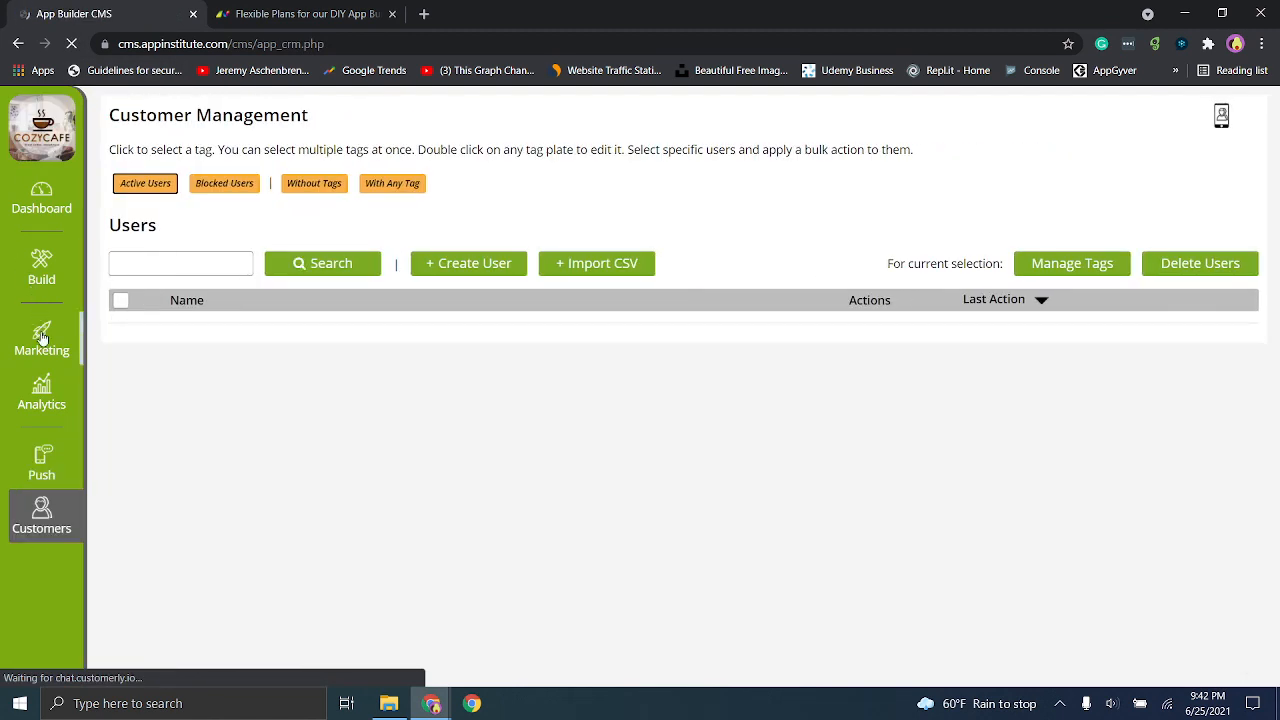
# - Review the marketing tools: the success plan, promotional landing page, social sharing and QR codes
pyautogui.click(42, 337)
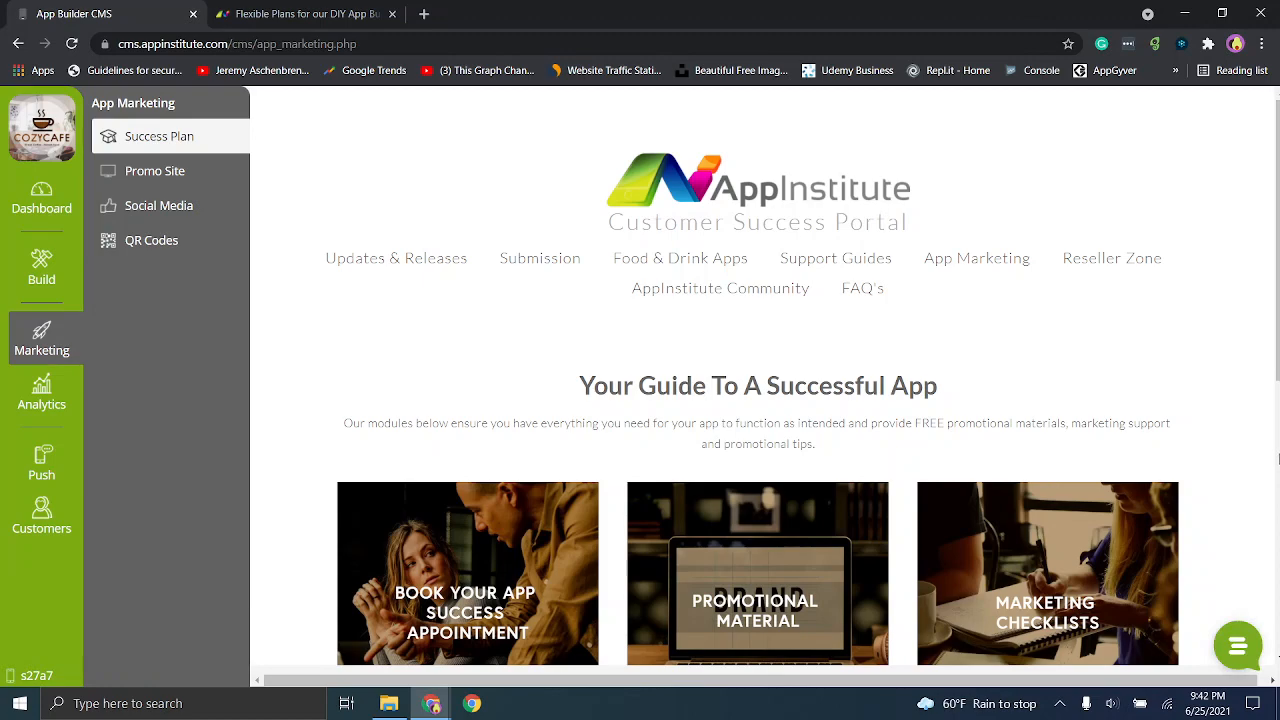
pyautogui.scroll(-5, 1274, 455)
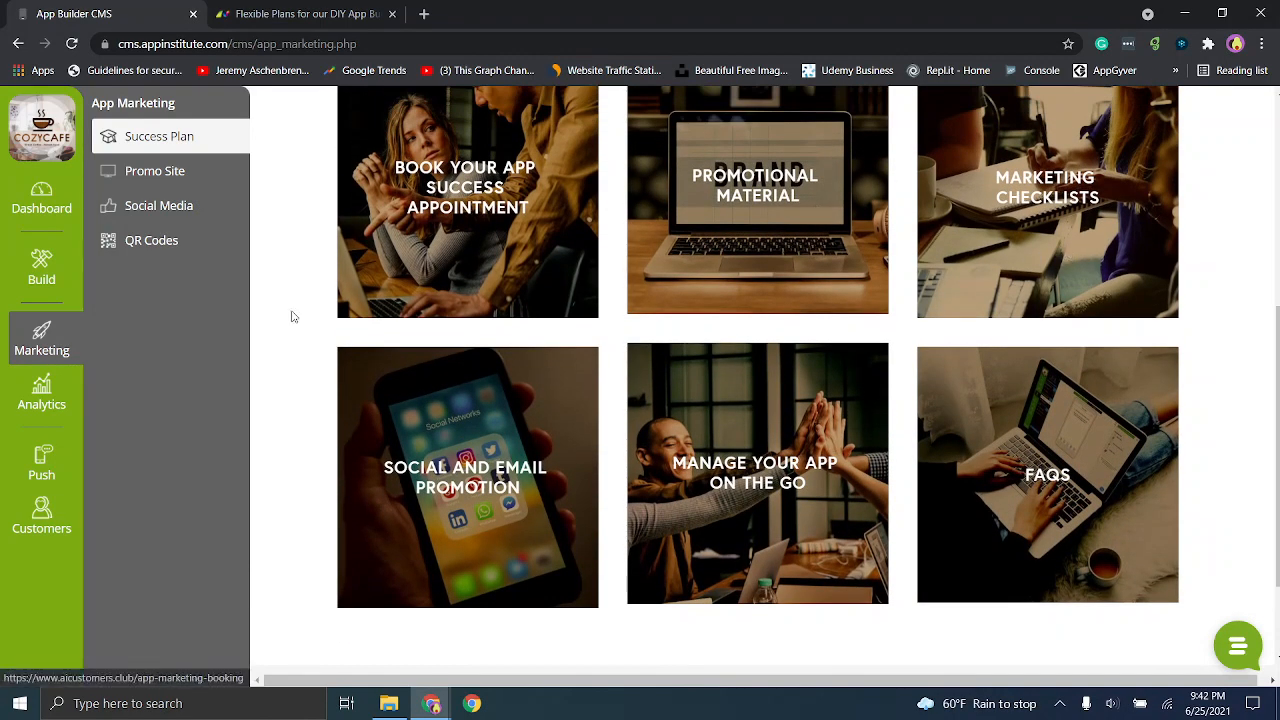
pyautogui.click(138, 174)
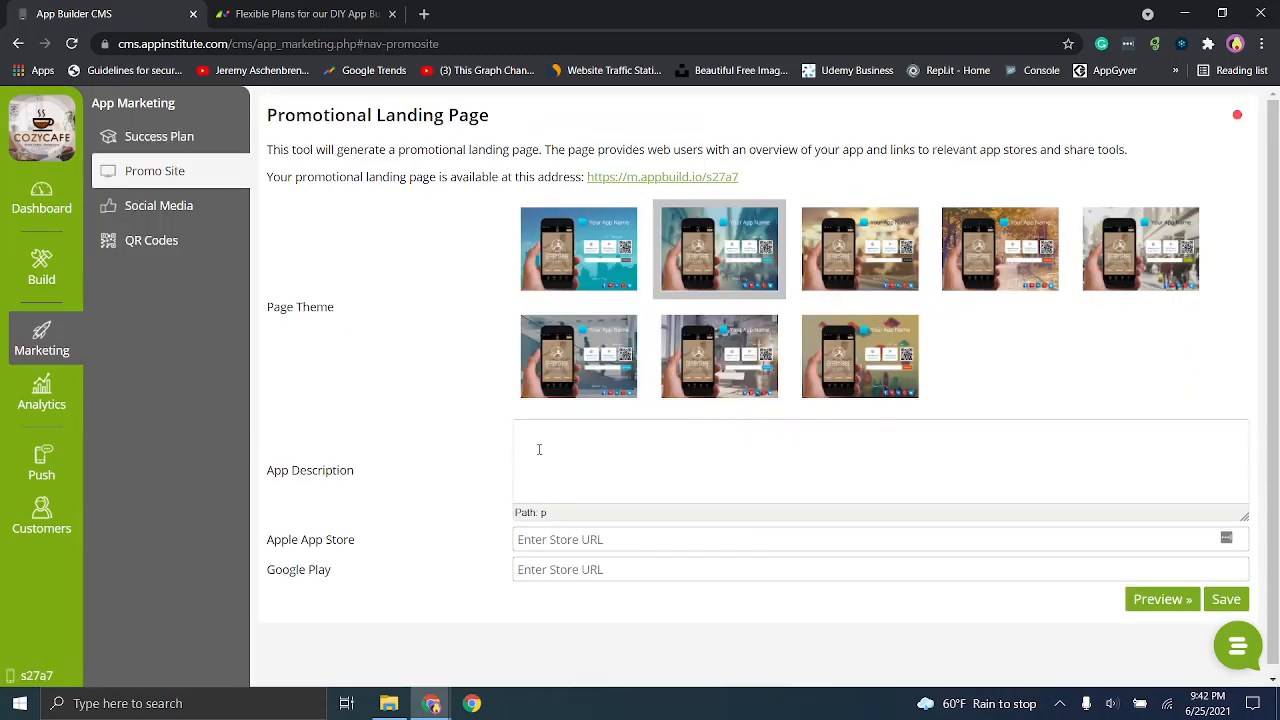
pyautogui.click(551, 539)
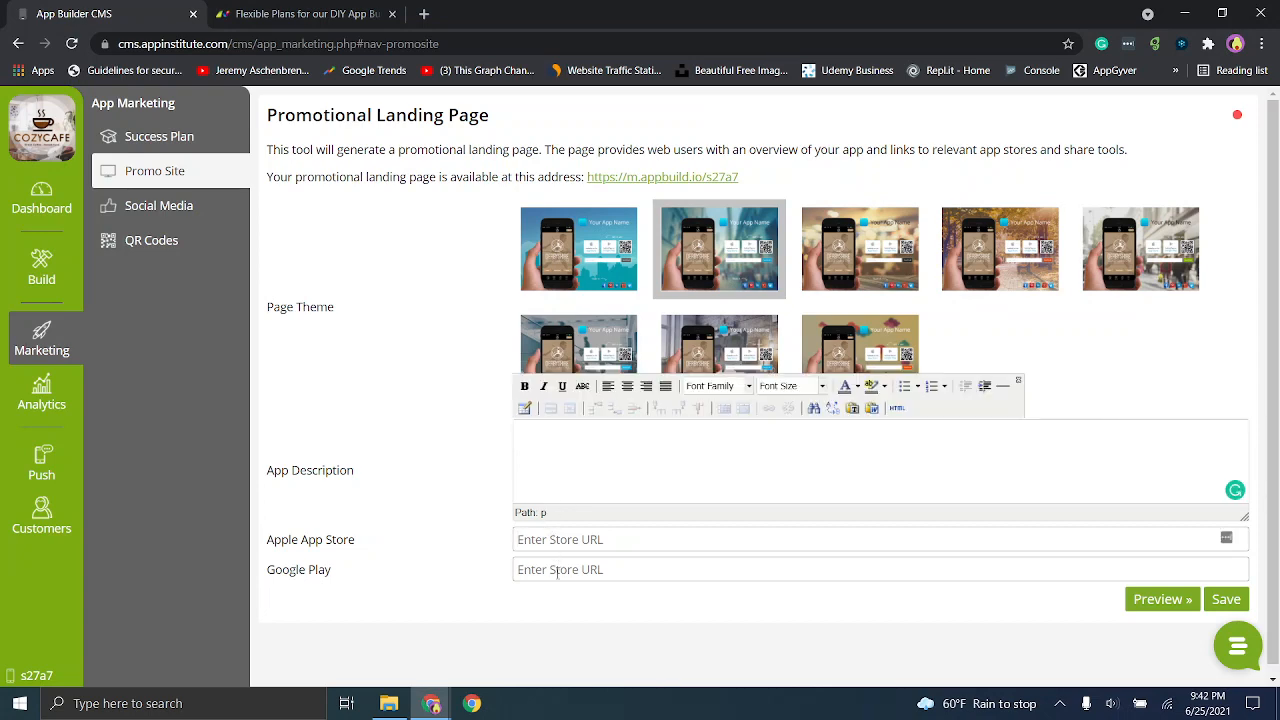
pyautogui.click(124, 211)
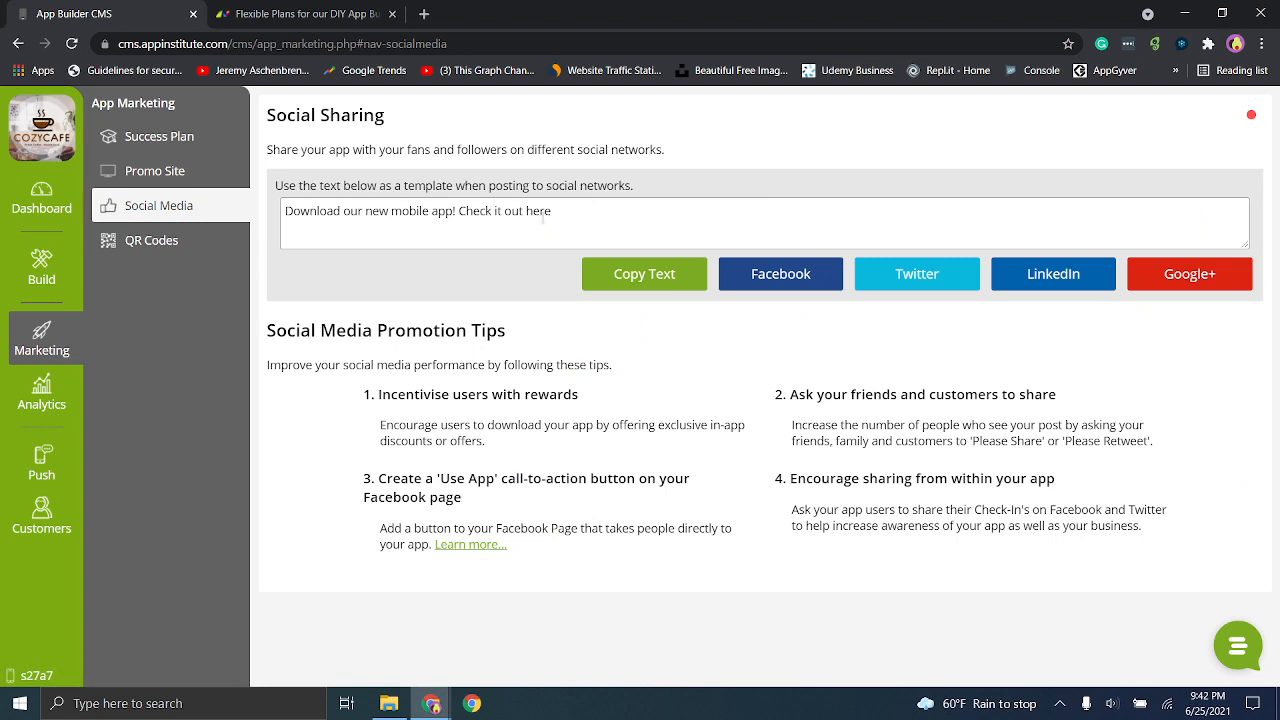
pyautogui.click(135, 241)
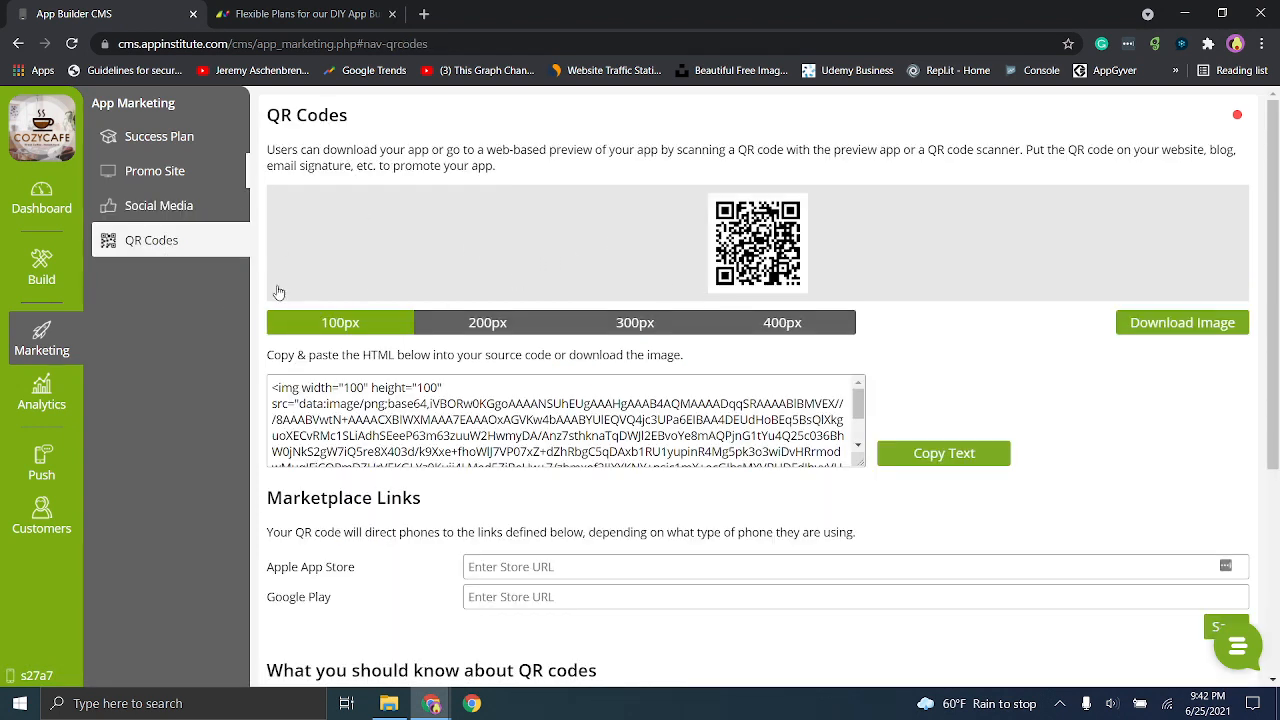
# - Look over the app and account options in the dashboard and return to the build section's theme editor
pyautogui.click(37, 268)
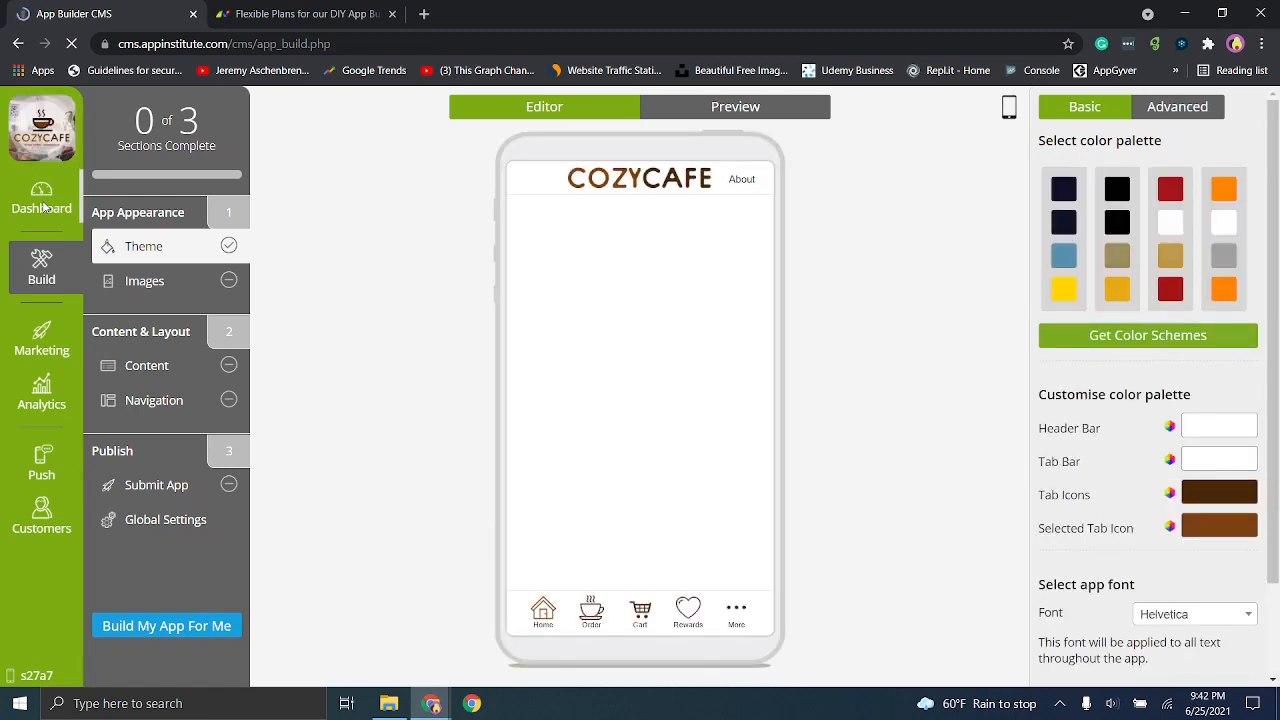
pyautogui.click(45, 205)
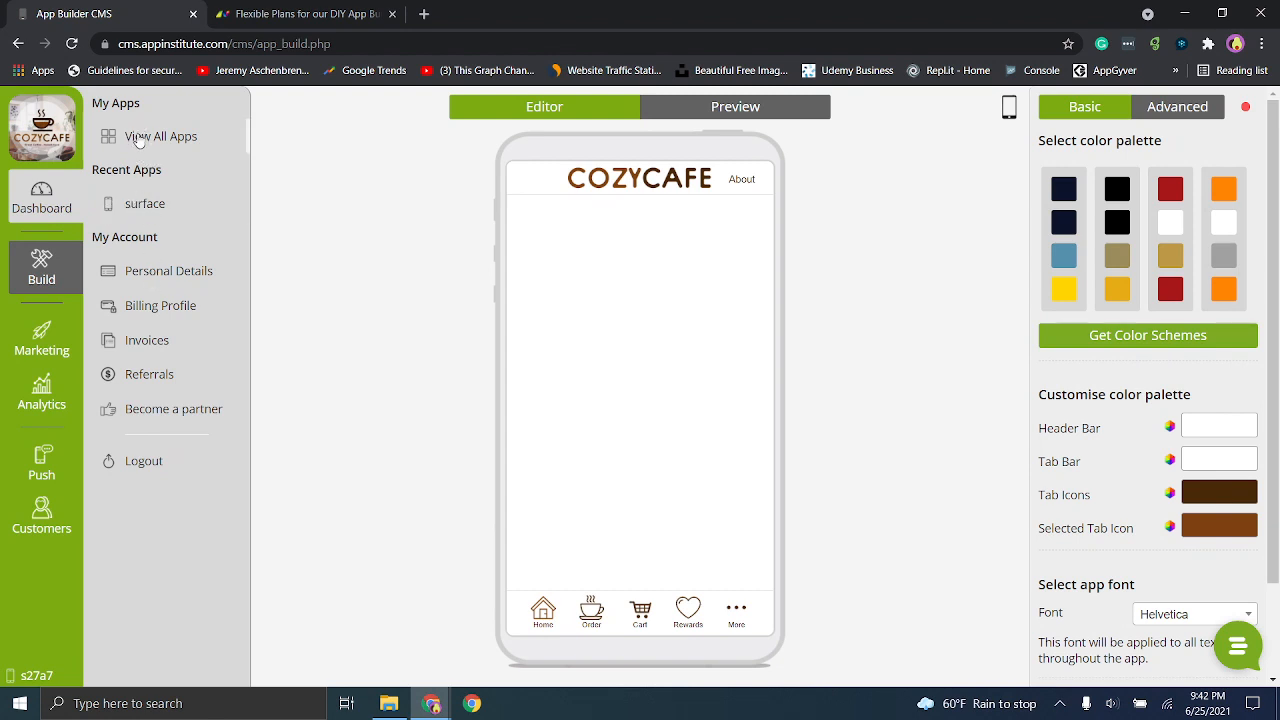
pyautogui.moveTo(139, 140); pyautogui.dragTo(148, 312)
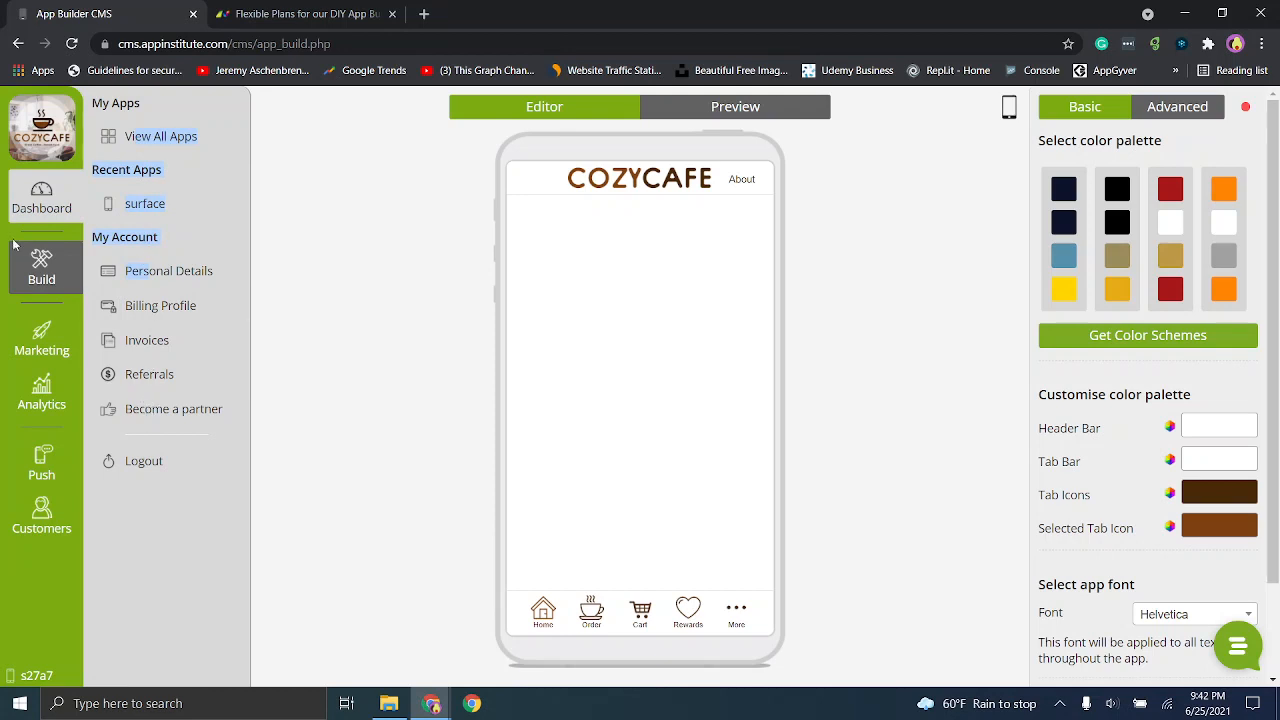
pyautogui.click(30, 270)
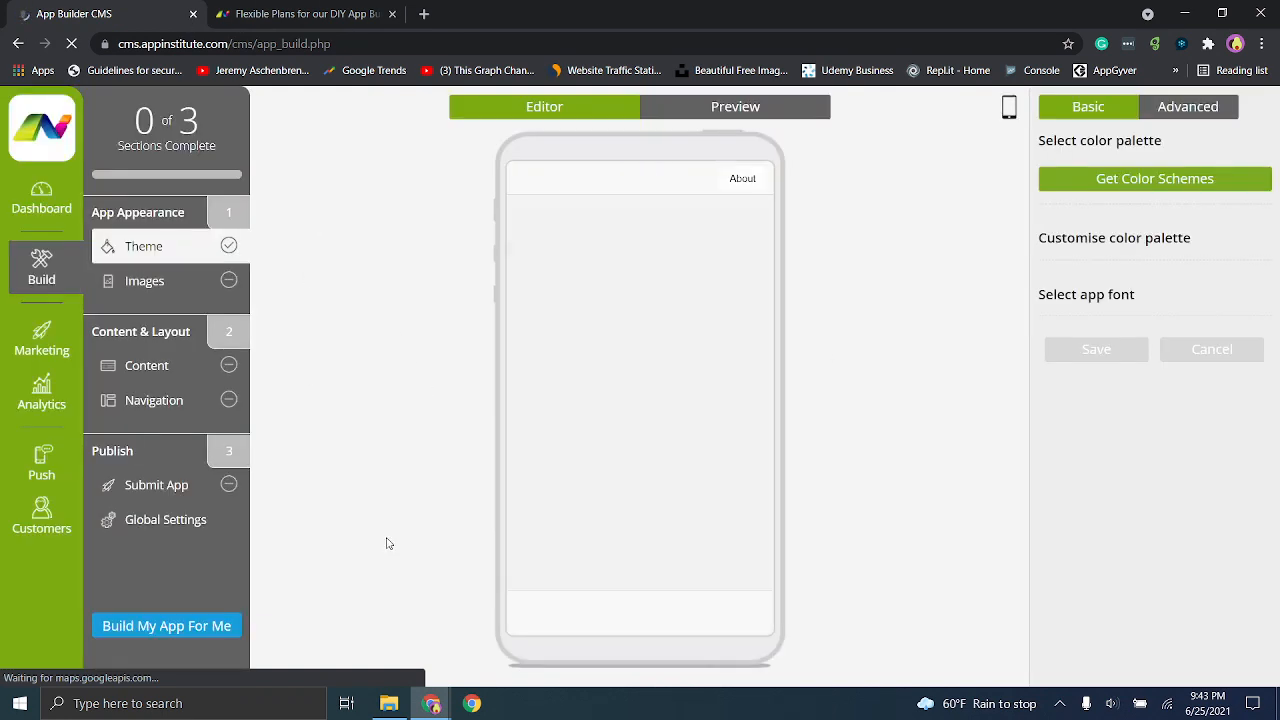
# - Try the red, white and gold color palette, apply the navy, blue and yellow one instead, and save the color scheme
pyautogui.click(1155, 118)
pyautogui.click(1108, 118)
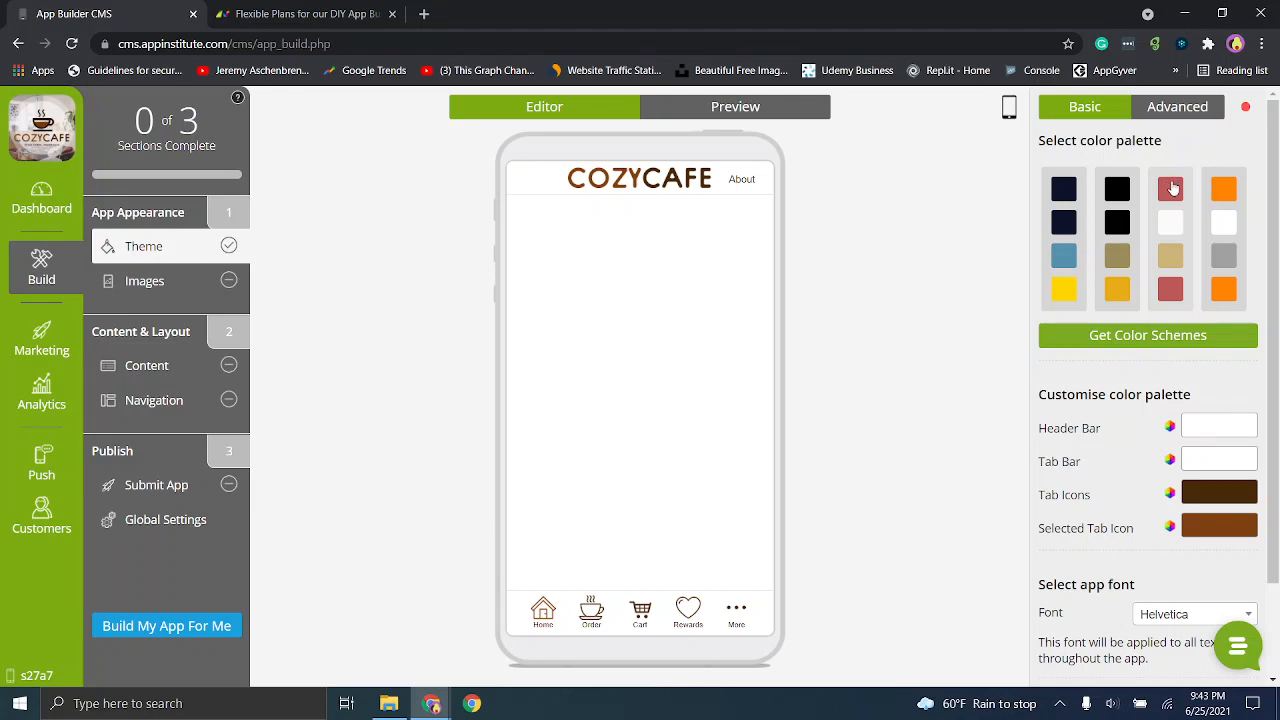
pyautogui.click(1172, 190)
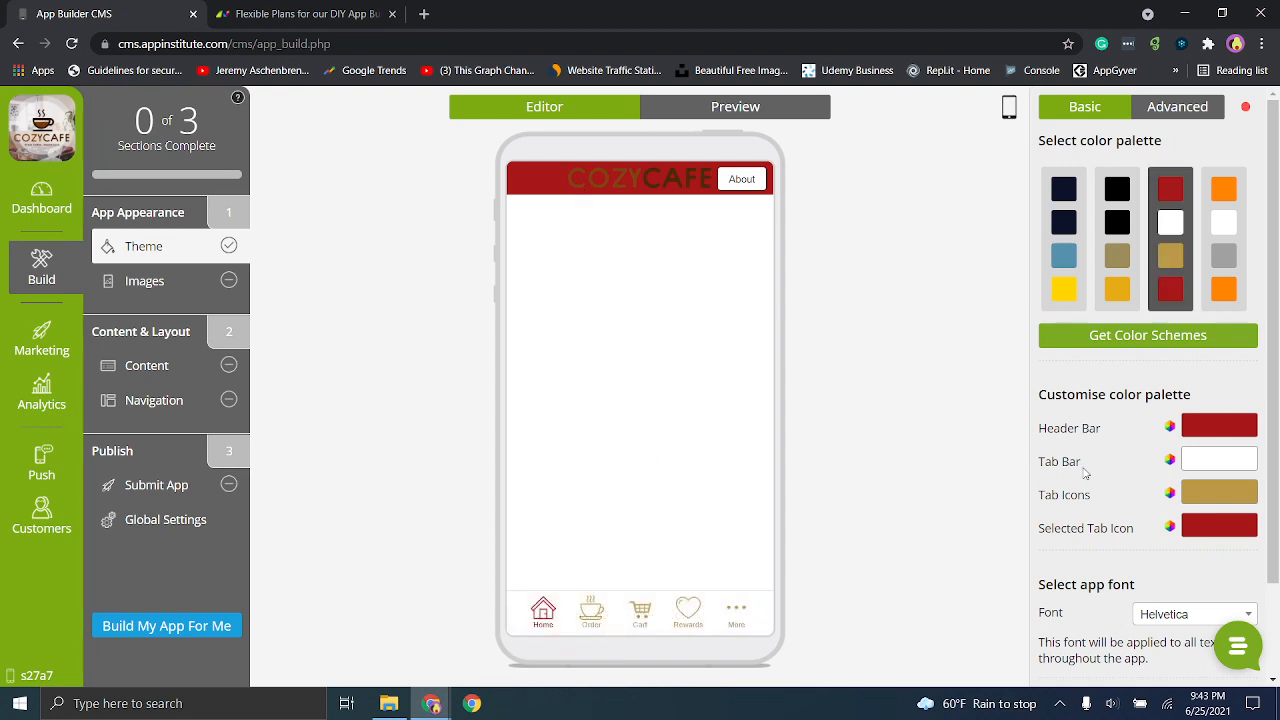
pyautogui.click(1063, 260)
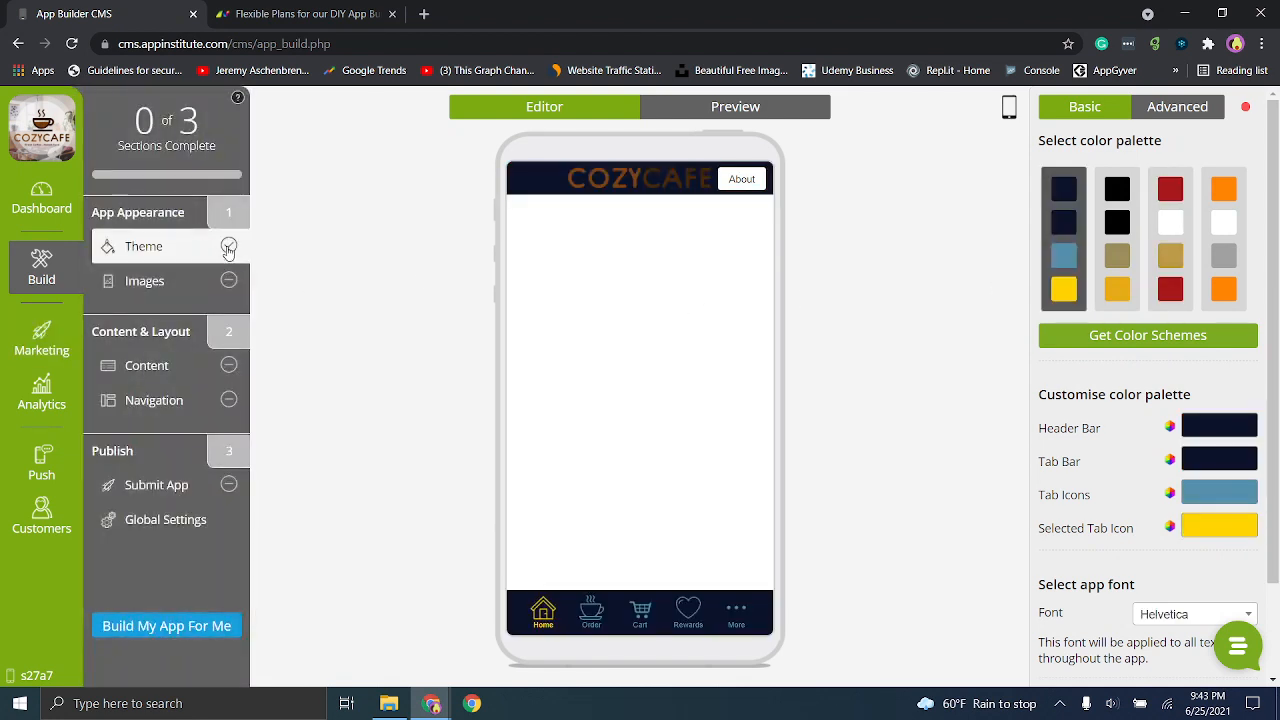
pyautogui.click(144, 282)
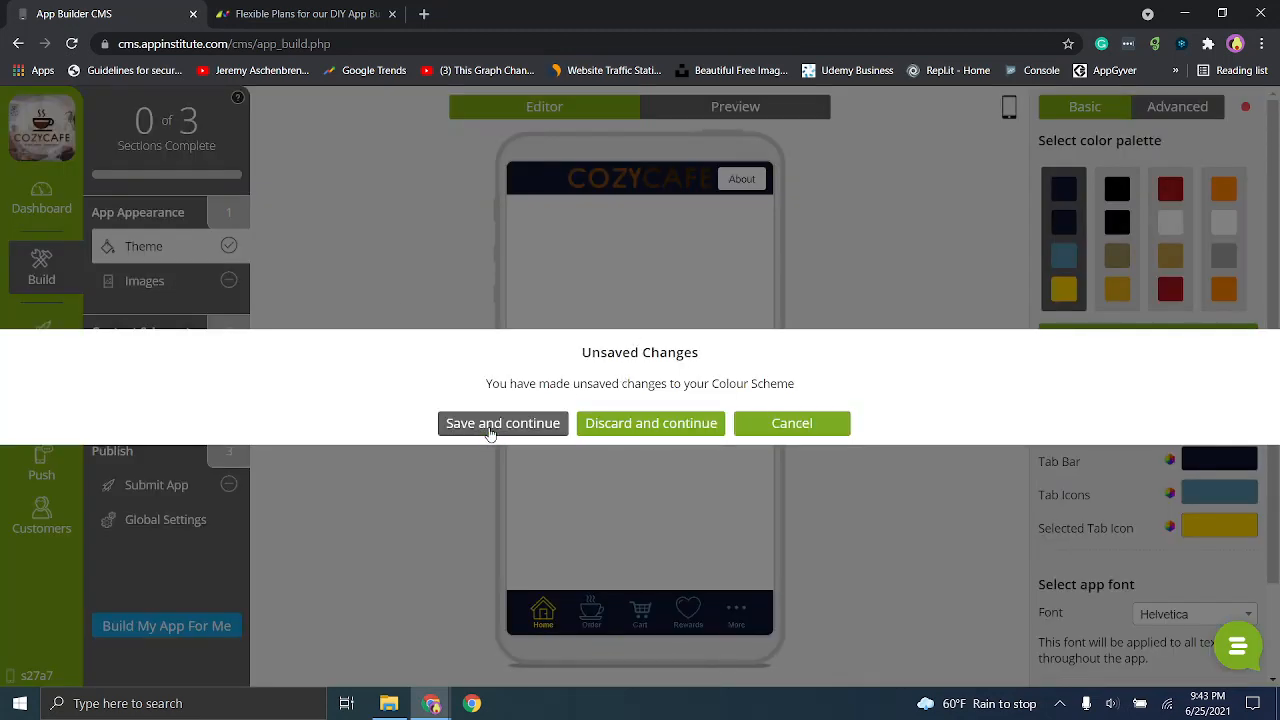
pyautogui.click(495, 428)
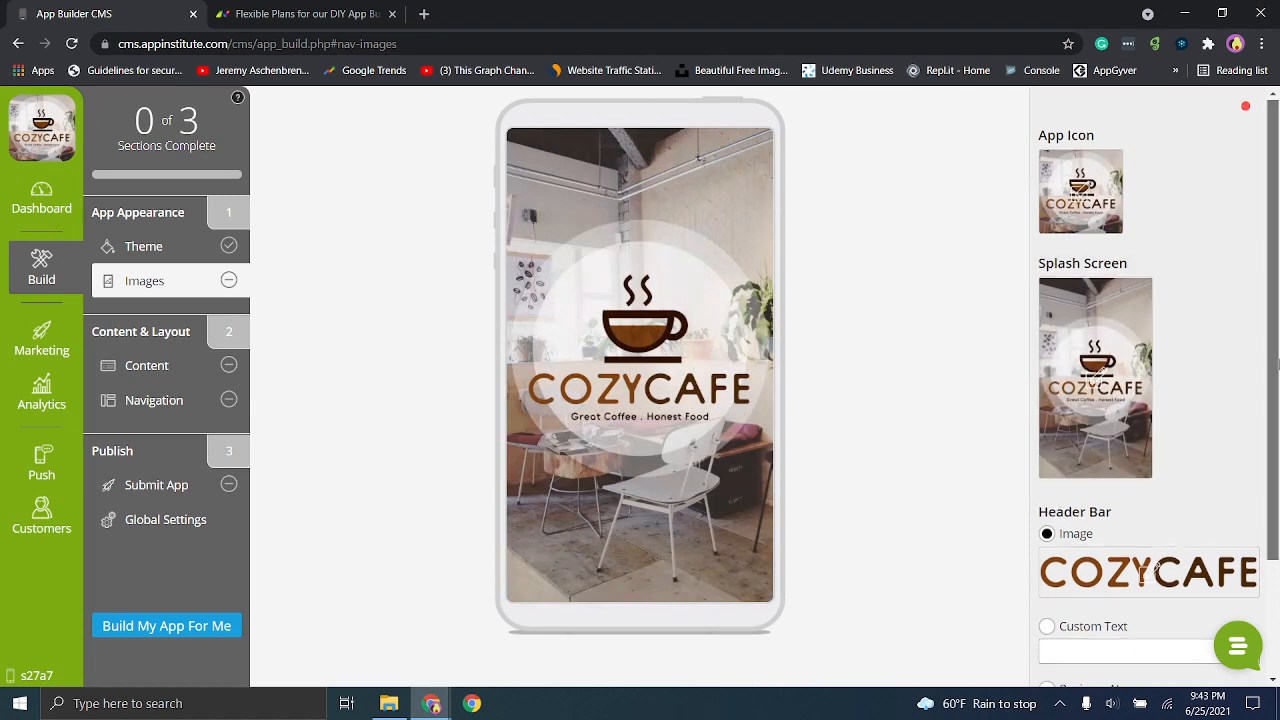
# - Review the theme images, save them as they are, and continue to editing the app's content
pyautogui.scroll(-2, 1157, 570)
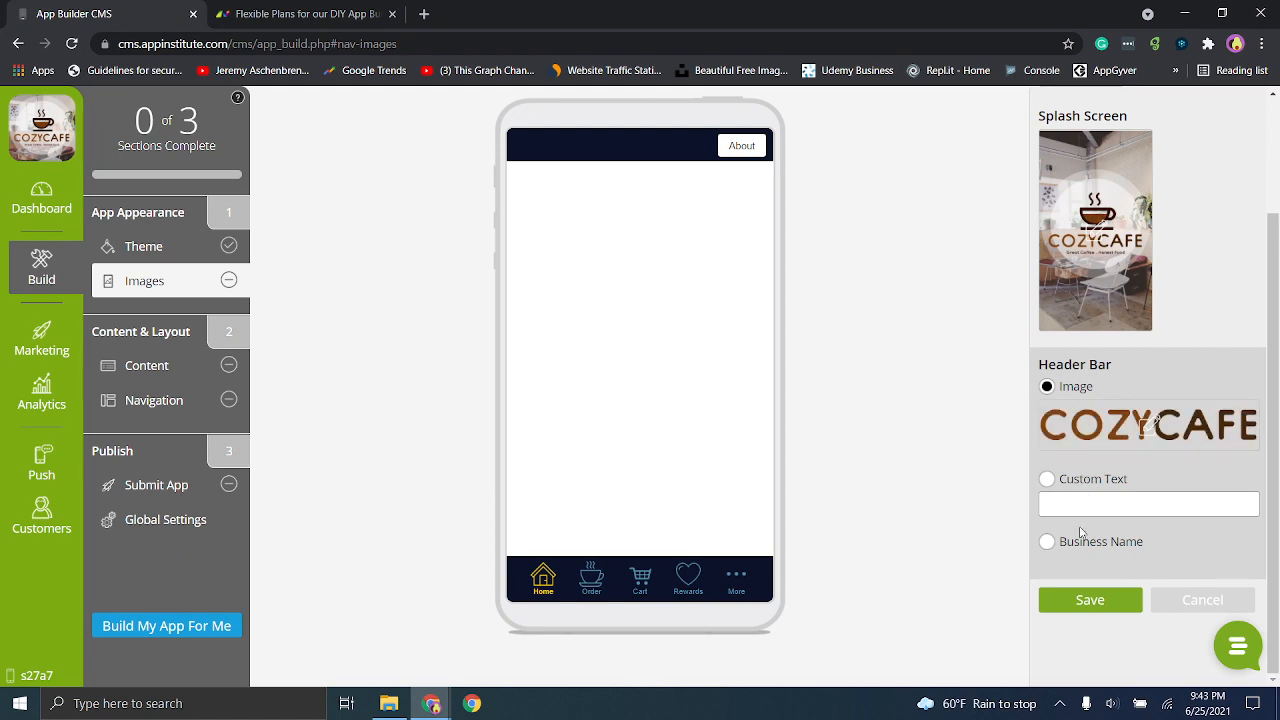
pyautogui.click(155, 366)
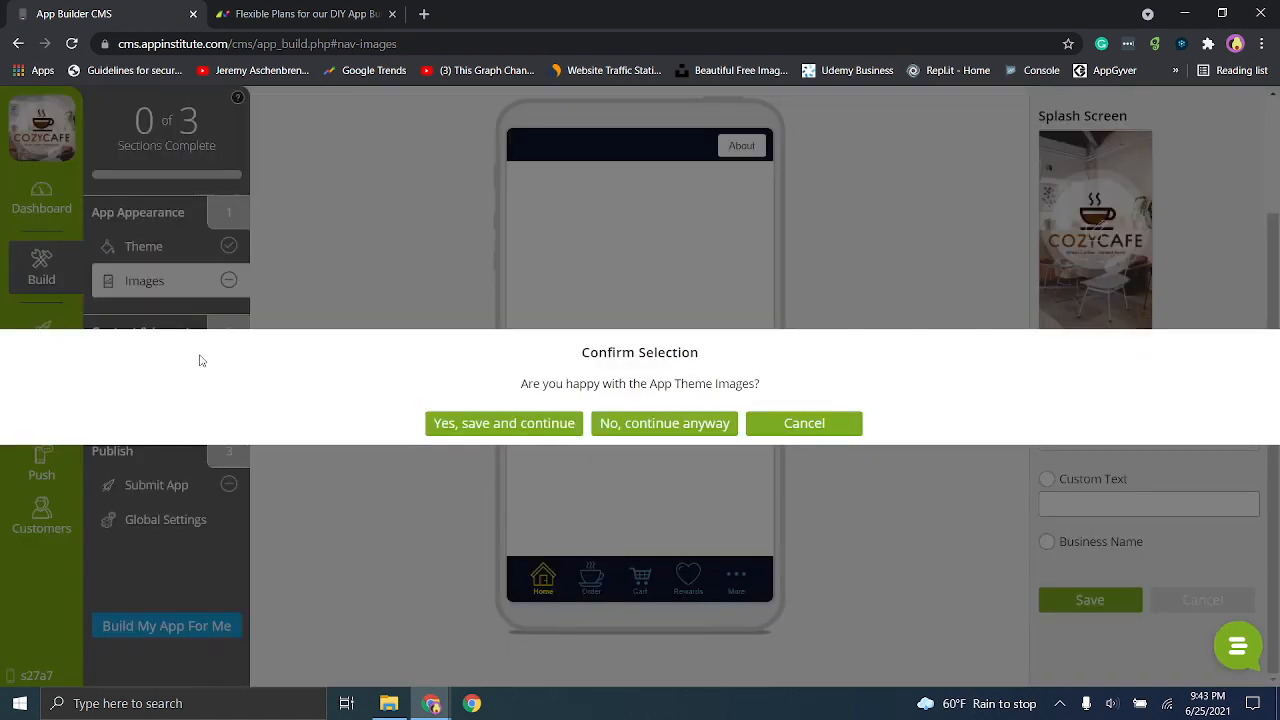
pyautogui.click(511, 428)
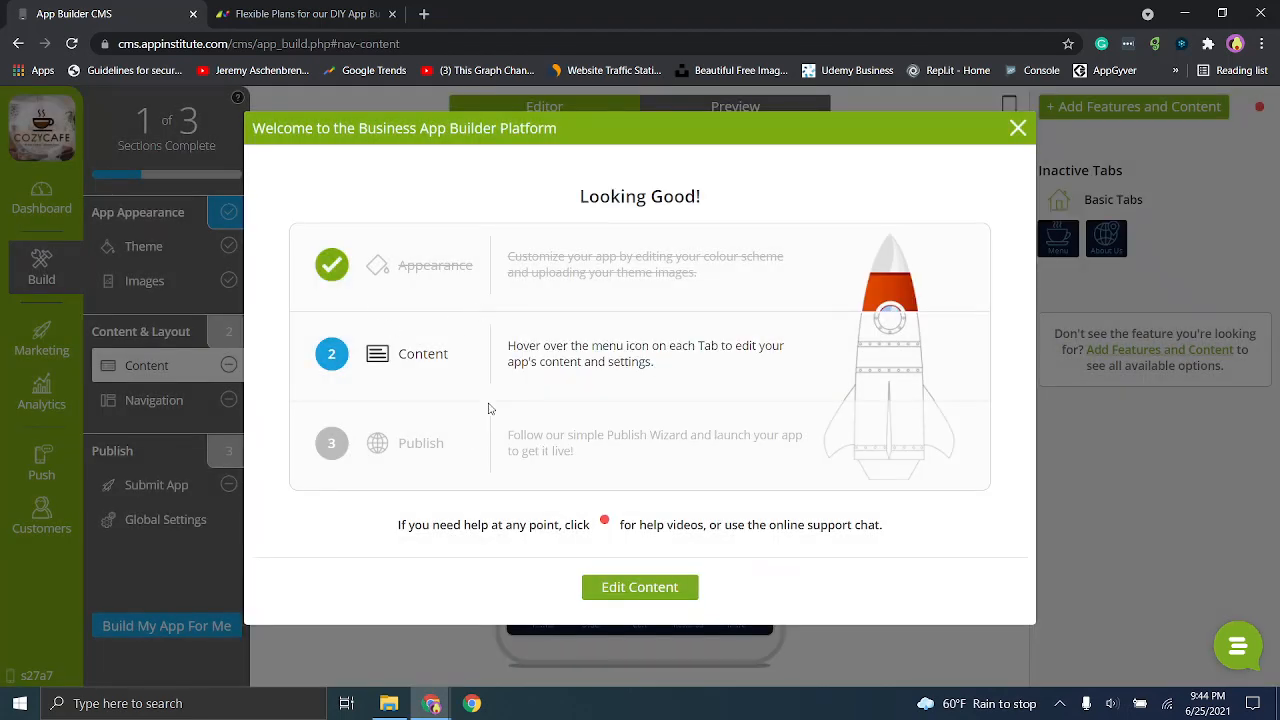
pyautogui.click(638, 584)
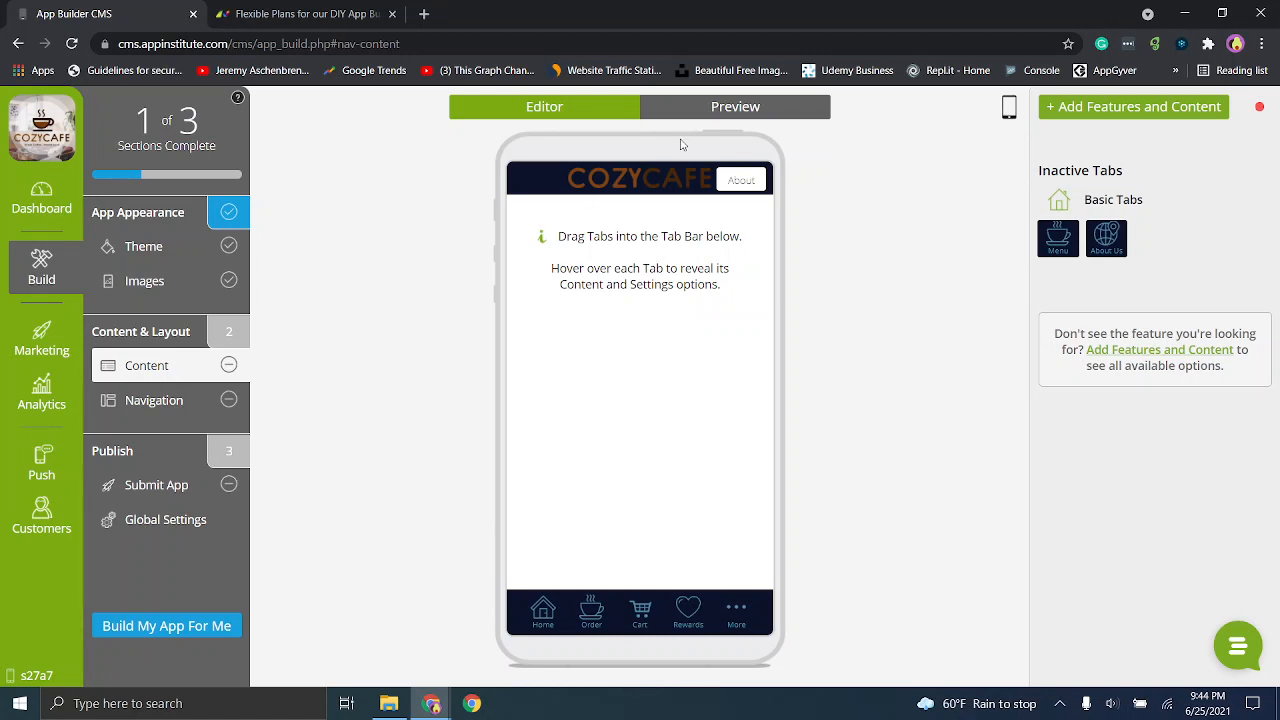
# - Preview the app's Order, Cart, Rewards, More and Home tabs and block the site's location request
pyautogui.click(692, 110)
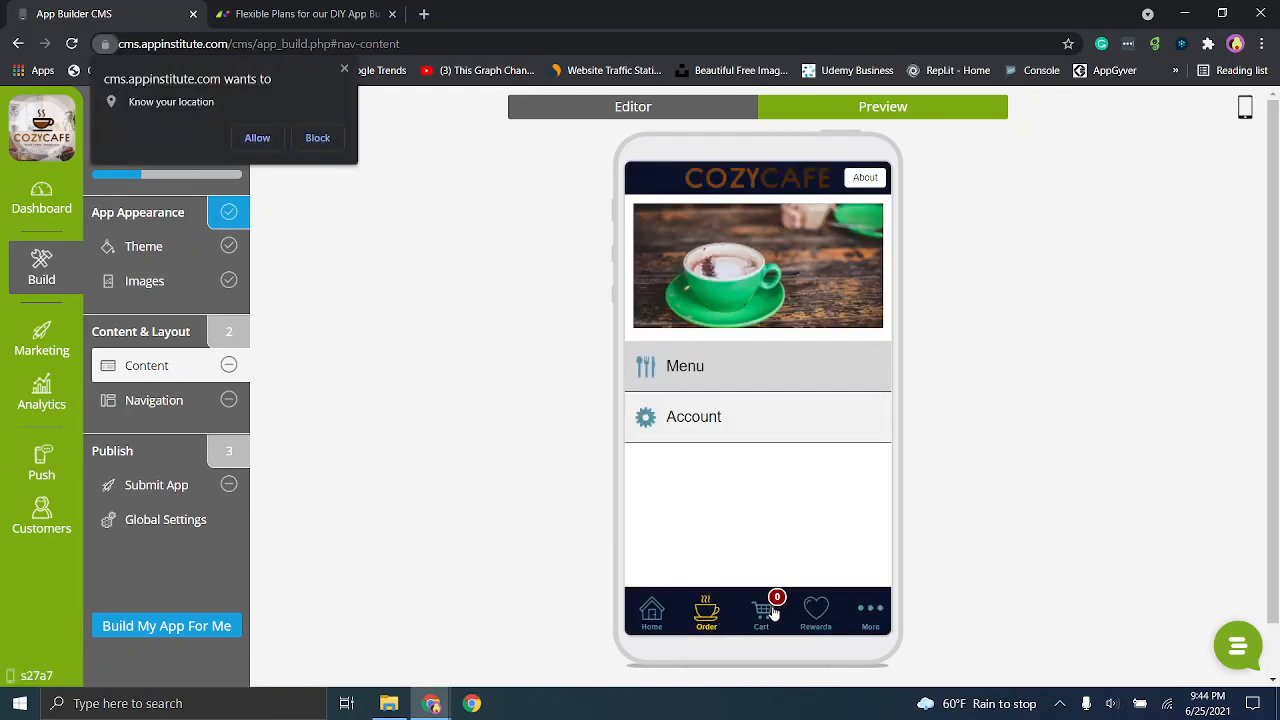
pyautogui.click(774, 612)
pyautogui.click(822, 620)
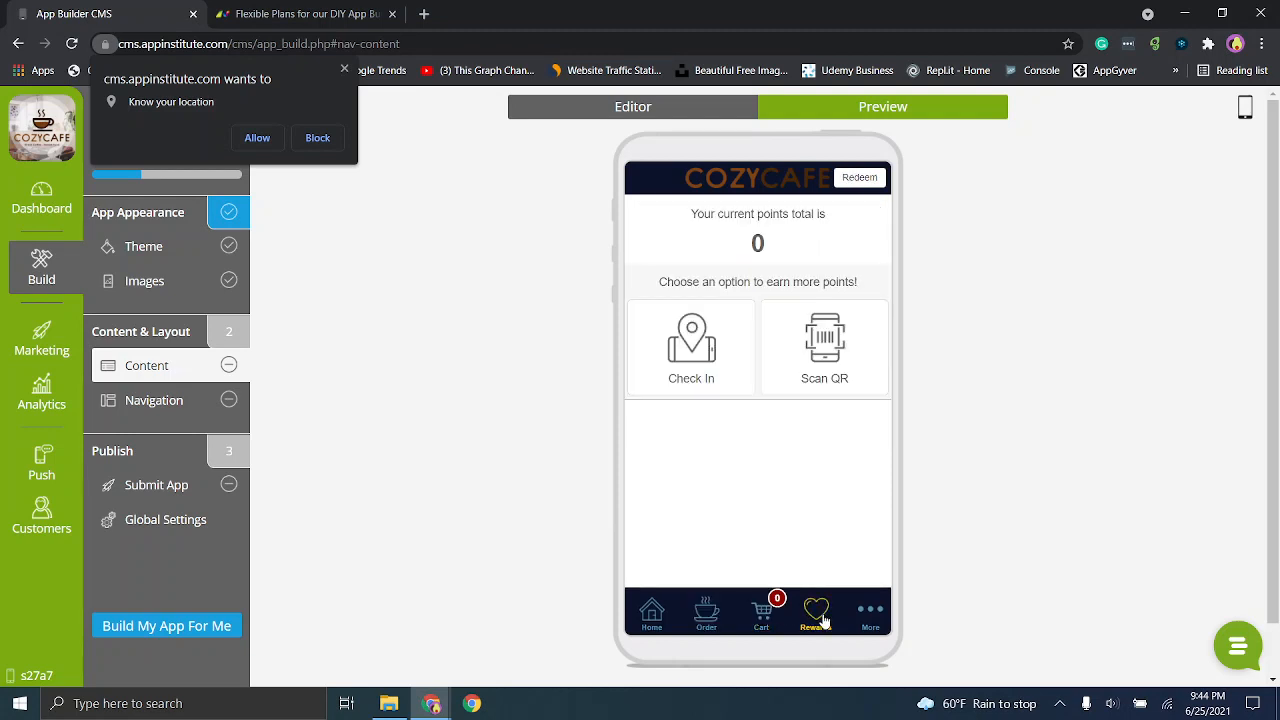
pyautogui.click(872, 622)
pyautogui.click(658, 625)
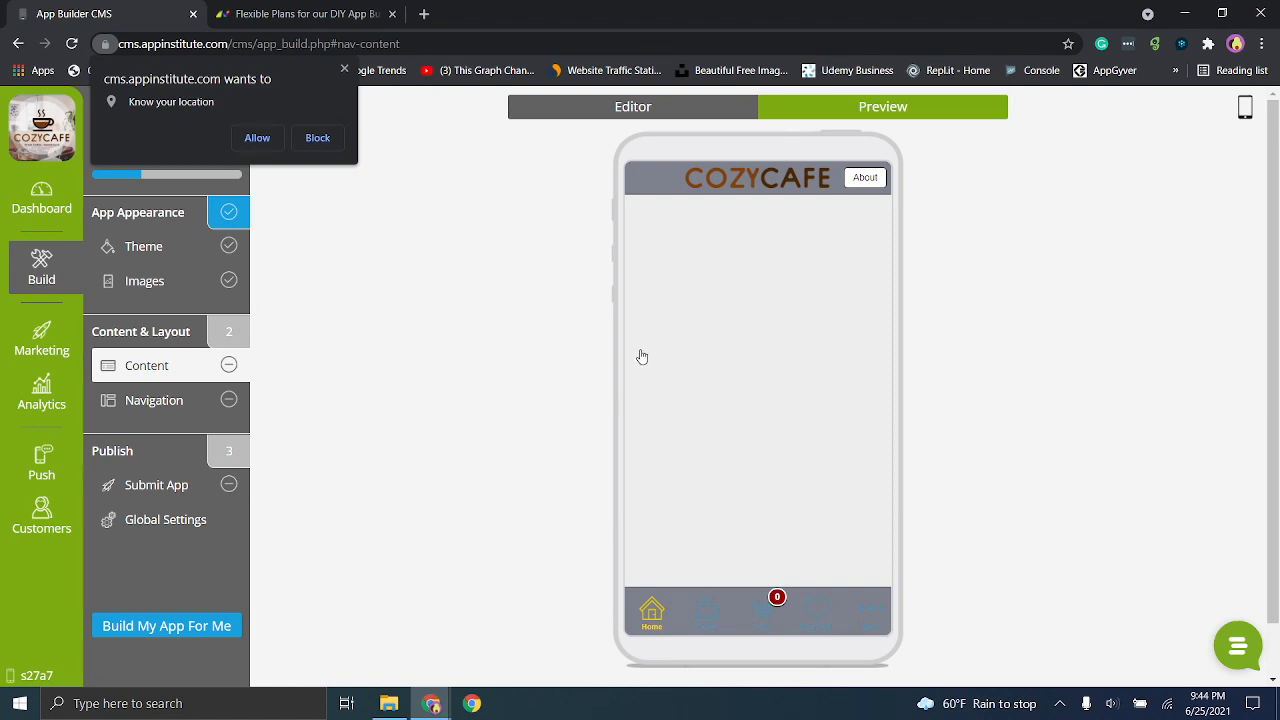
pyautogui.click(314, 137)
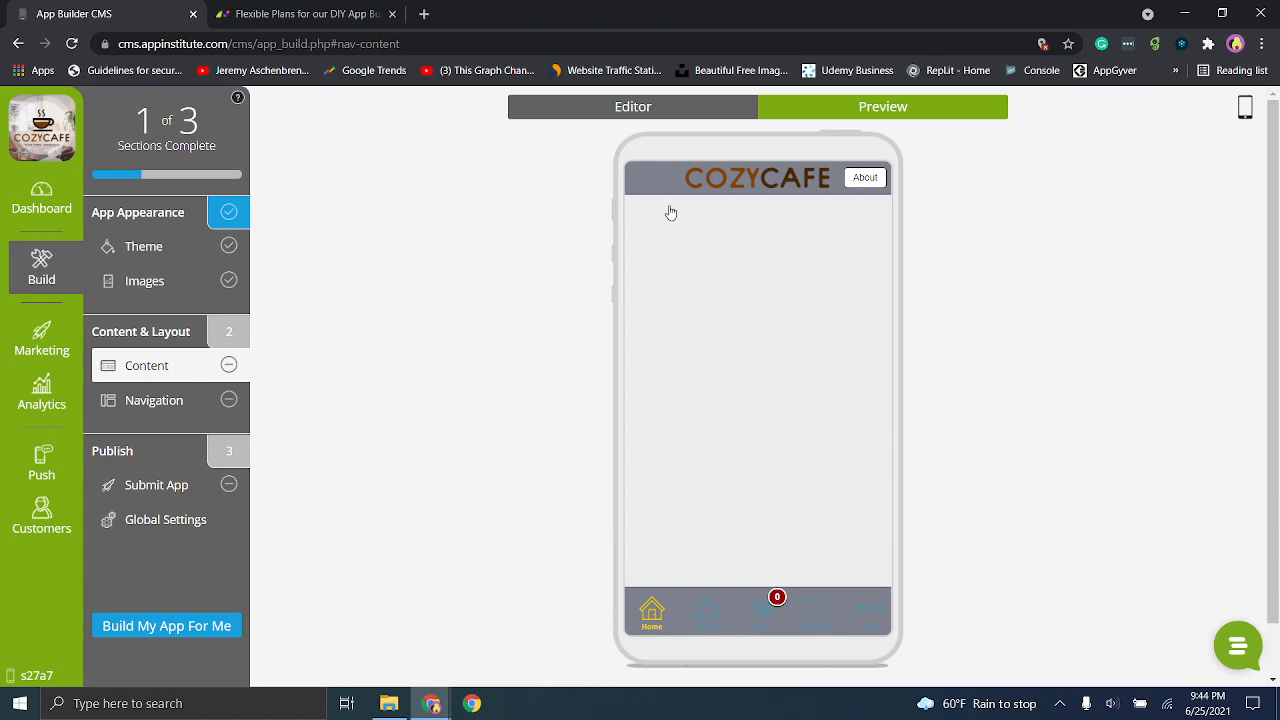
# - Return to the content editor and examine the features that can be added: Monetisation, Media, User Interaction and Basics
pyautogui.click(633, 108)
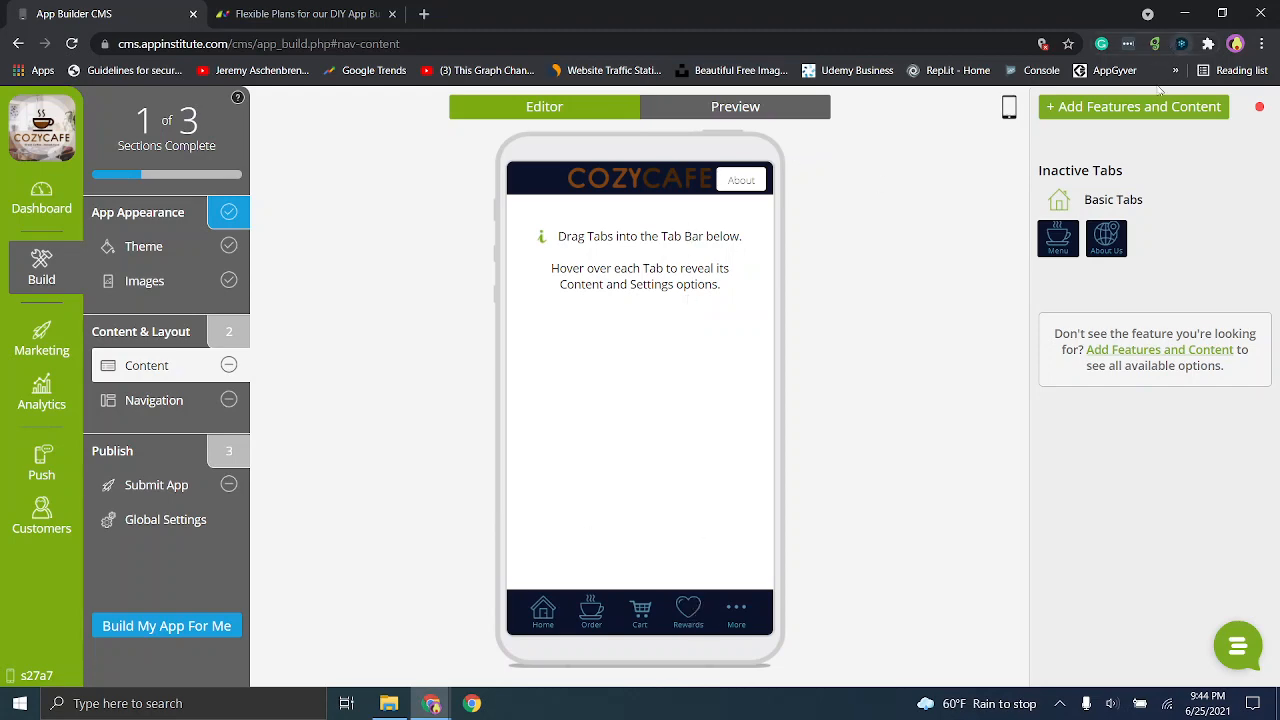
pyautogui.click(1136, 112)
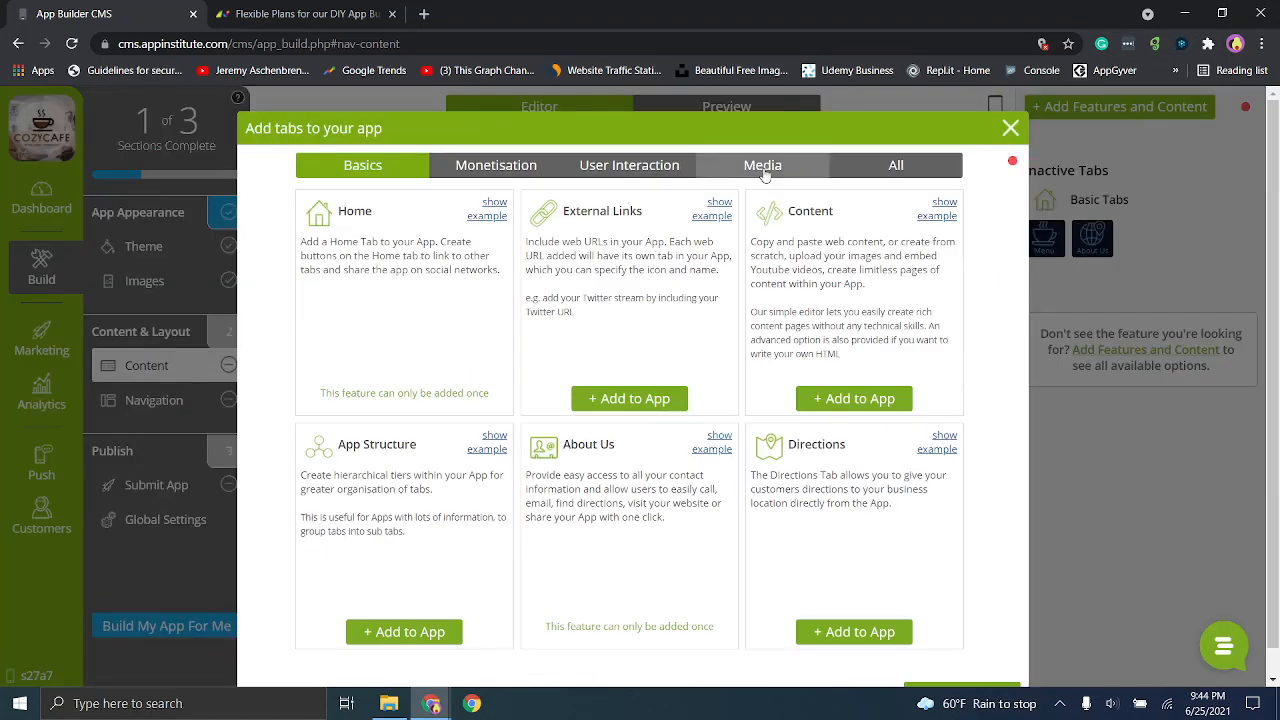
pyautogui.click(538, 165)
pyautogui.click(724, 170)
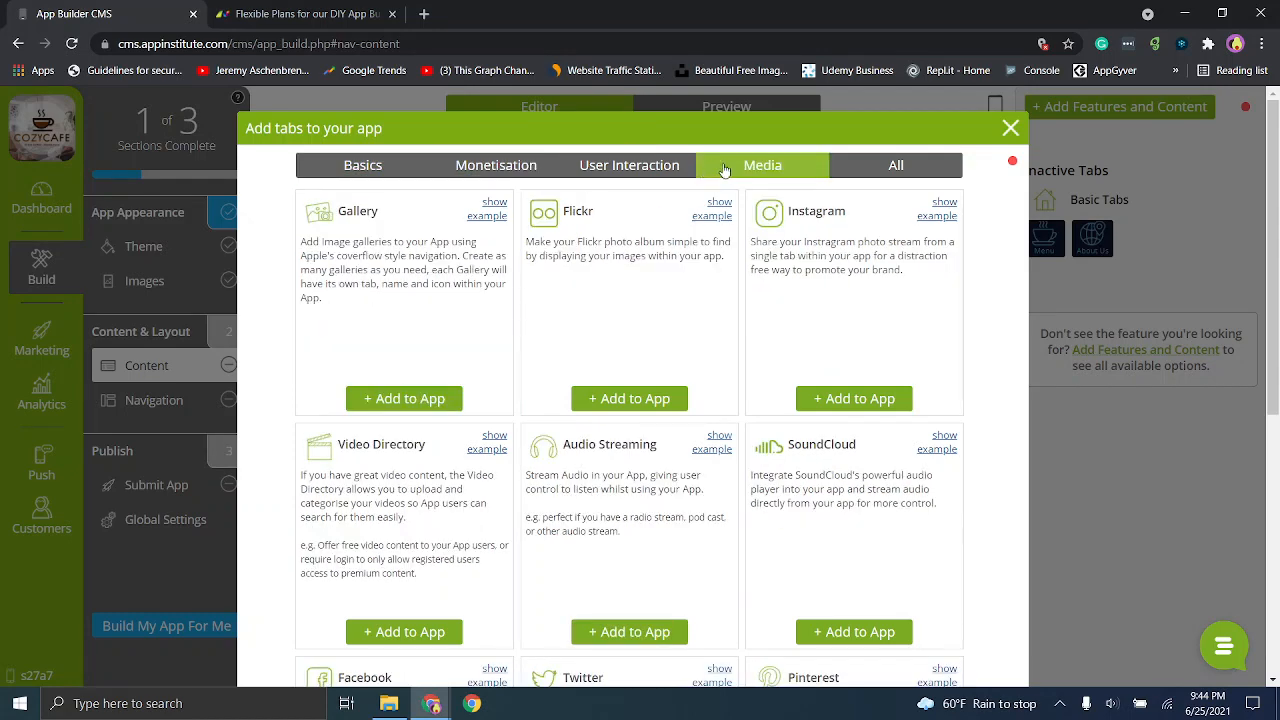
pyautogui.click(620, 170)
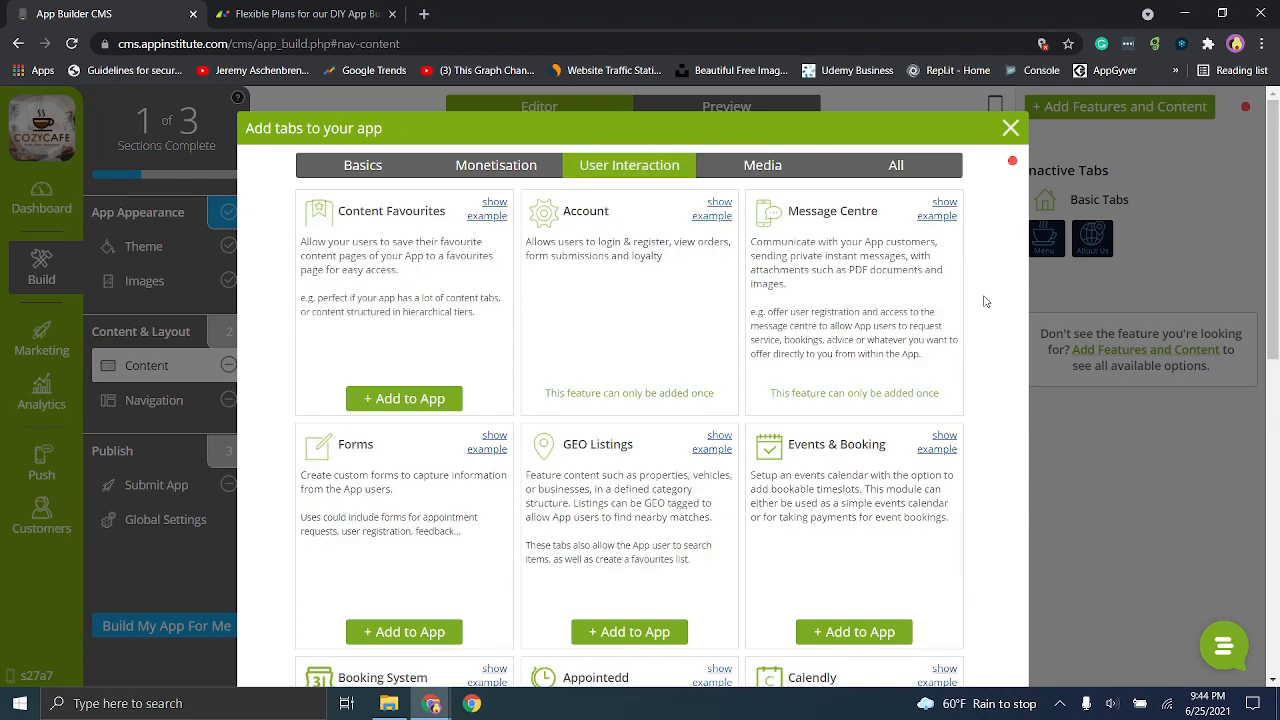
pyautogui.scroll(-5, 630, 400)
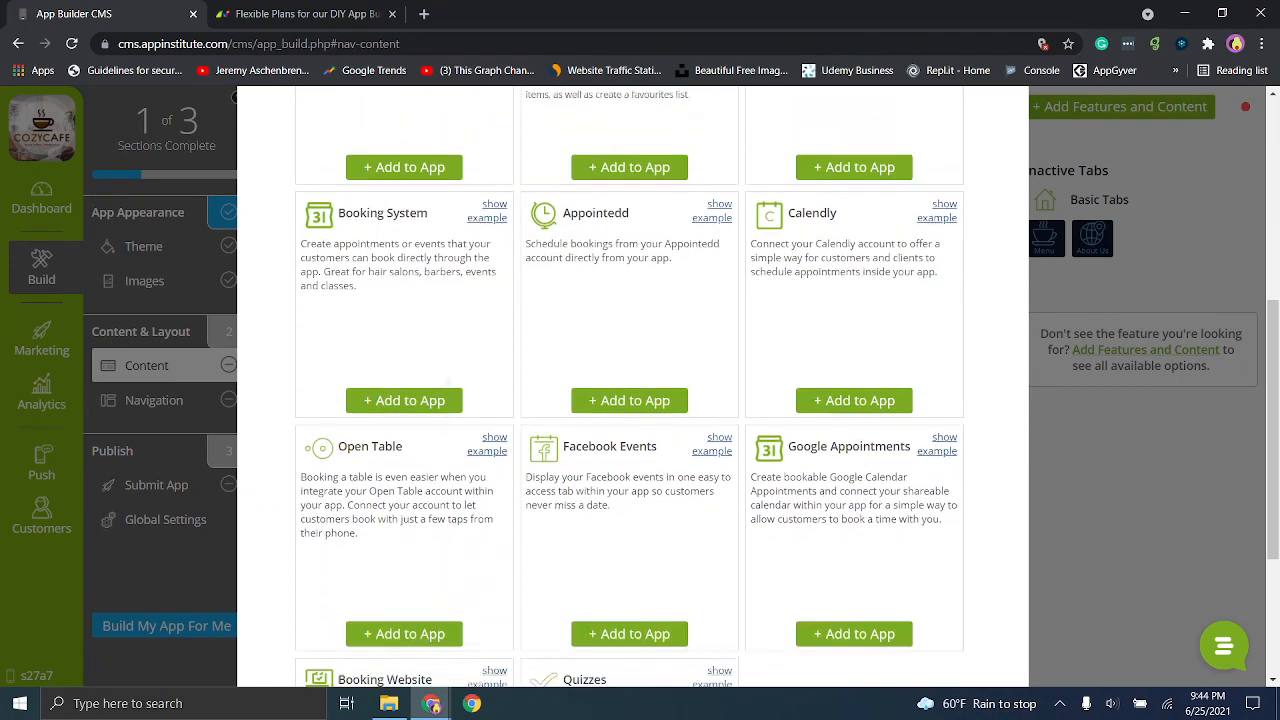
pyautogui.scroll(-3, 630, 400)
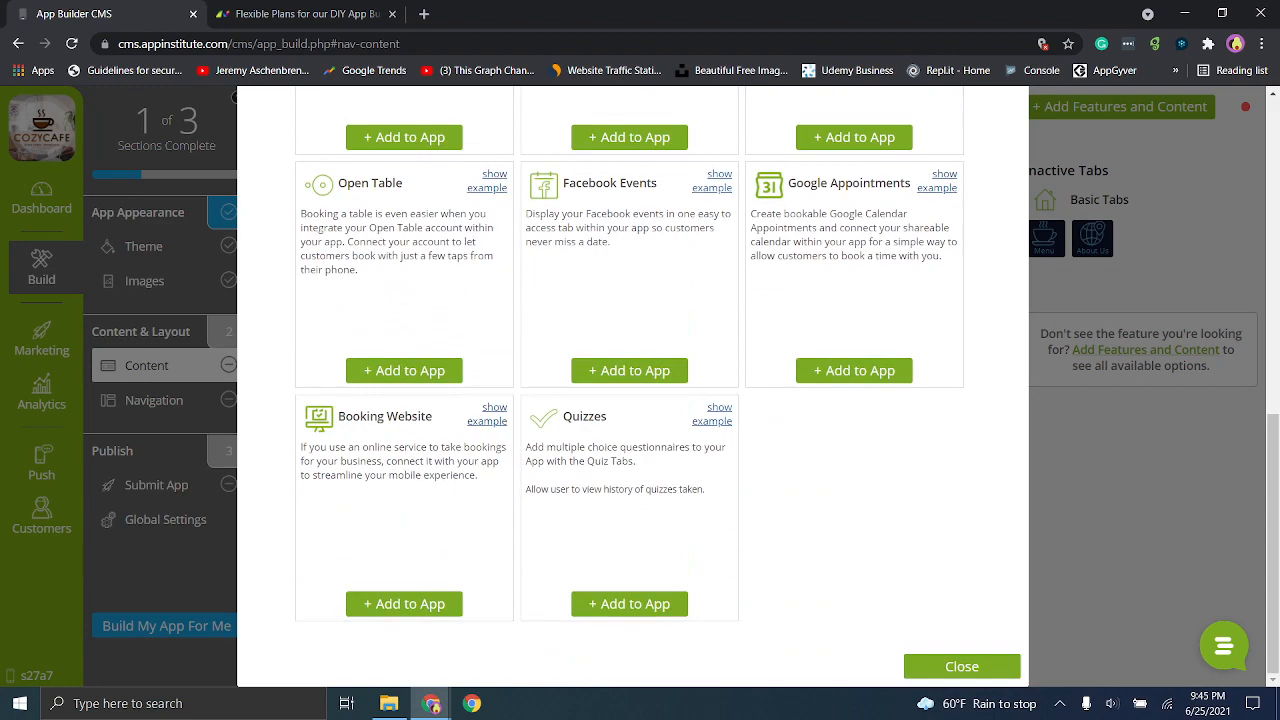
pyautogui.scroll(4, 630, 385)
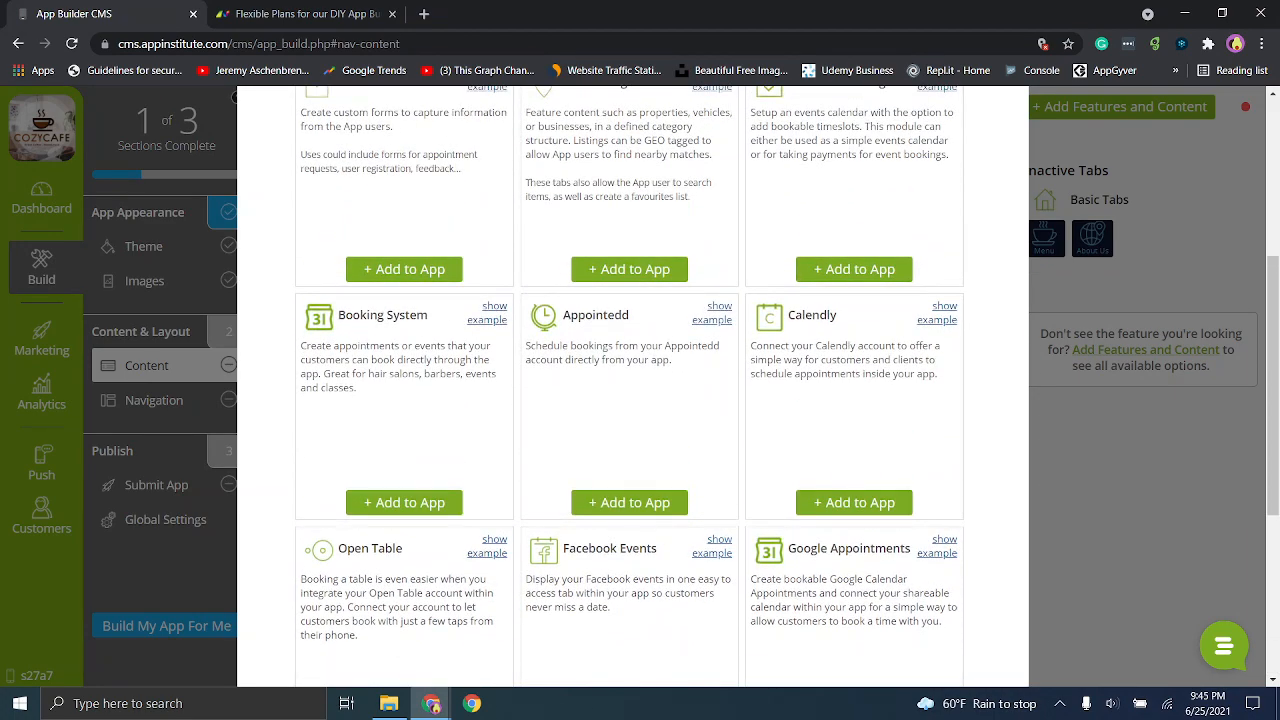
pyautogui.scroll(5, 1012, 160)
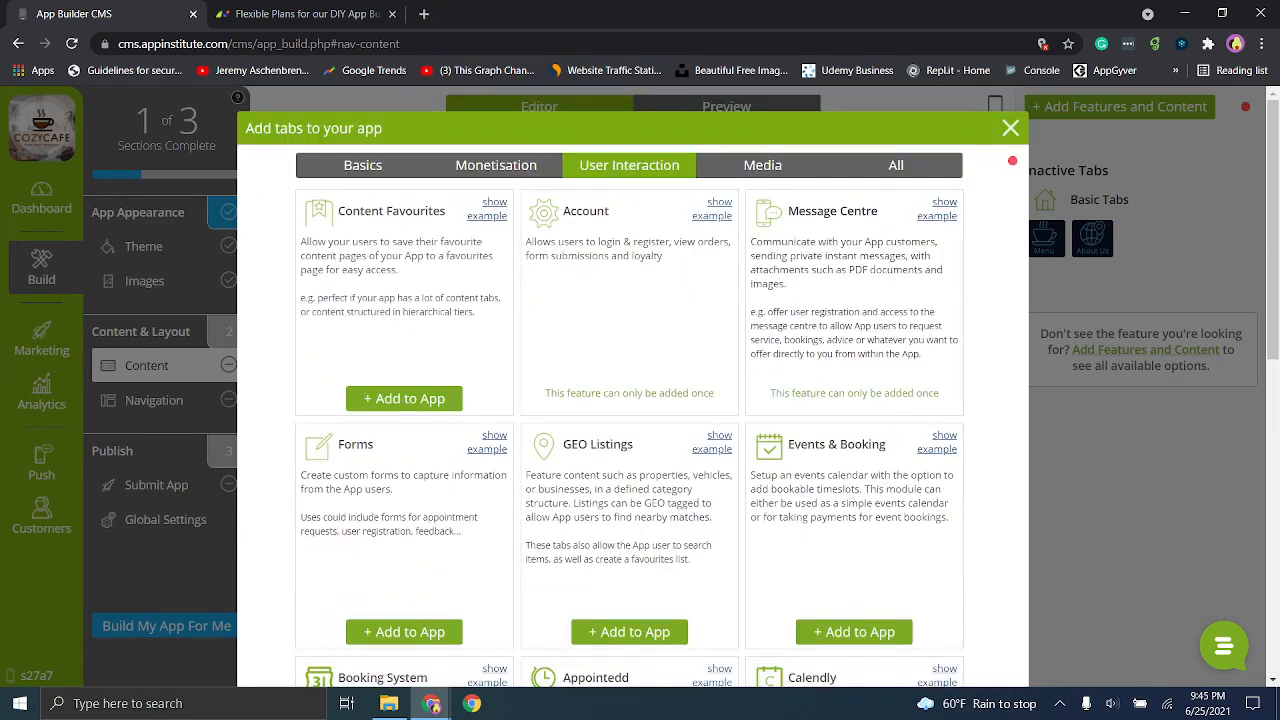
pyautogui.click(368, 174)
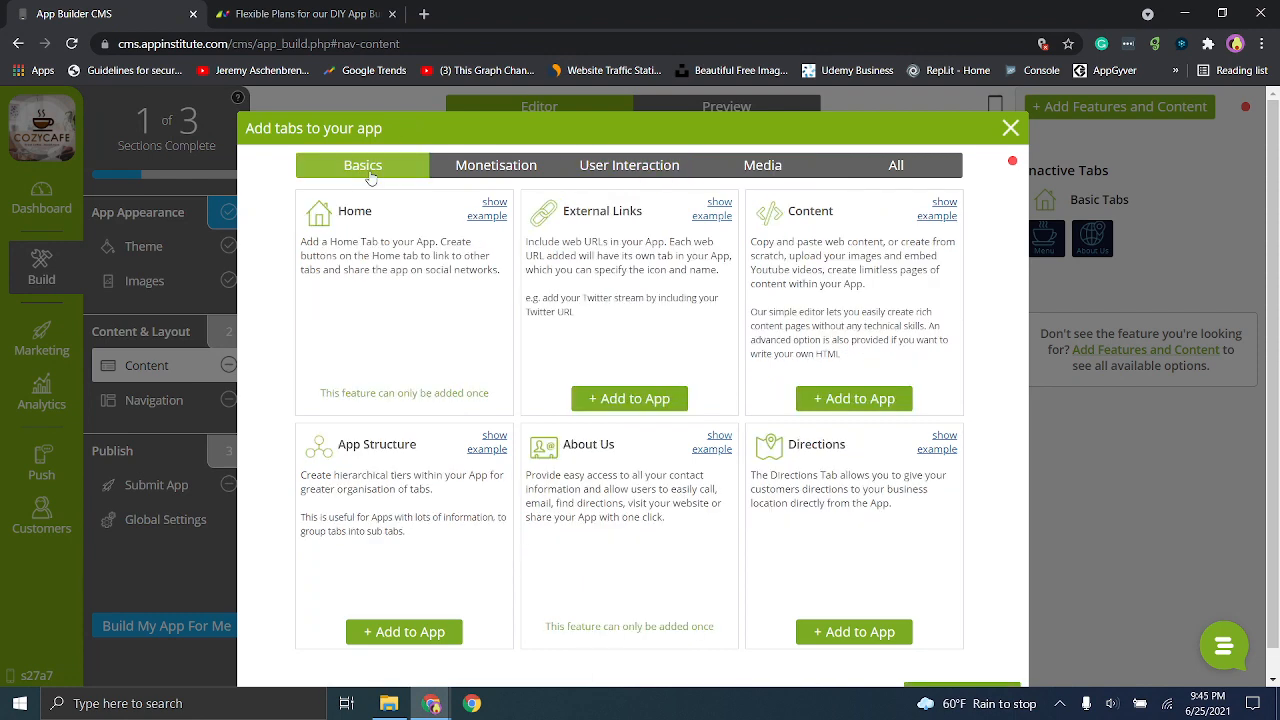
pyautogui.scroll(-1, 860, 428)
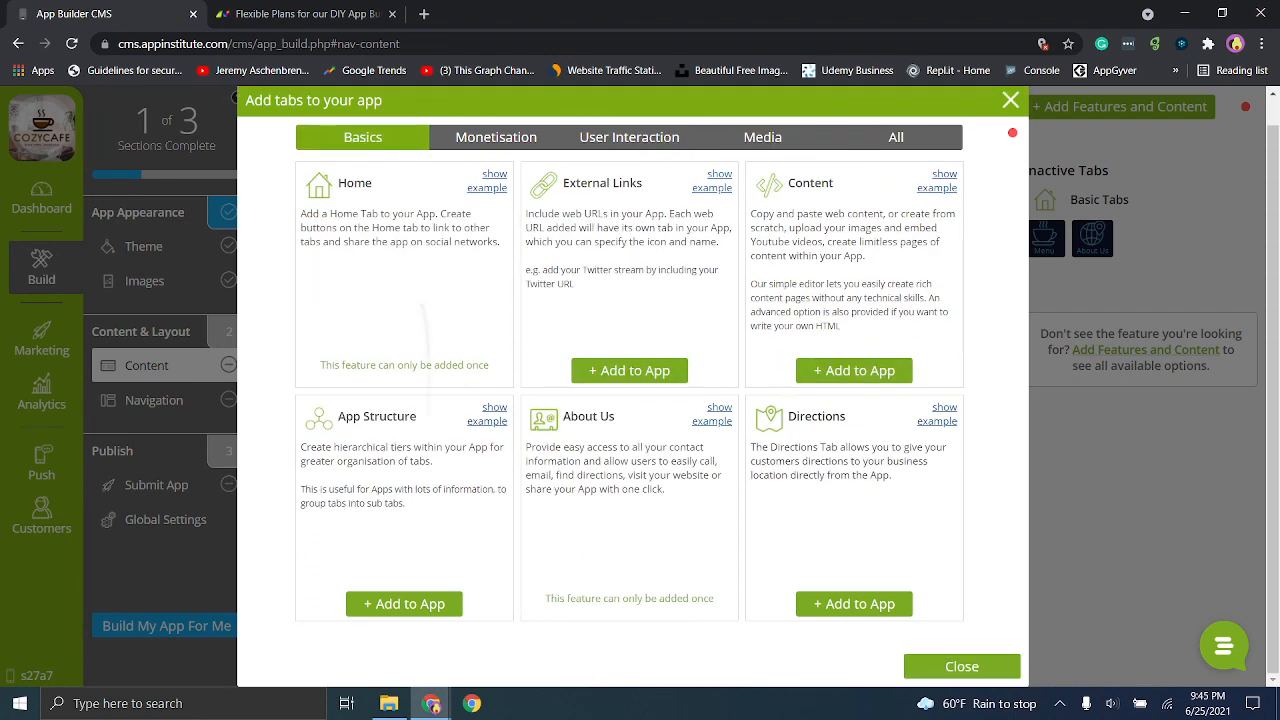
pyautogui.scroll(1, 366, 208)
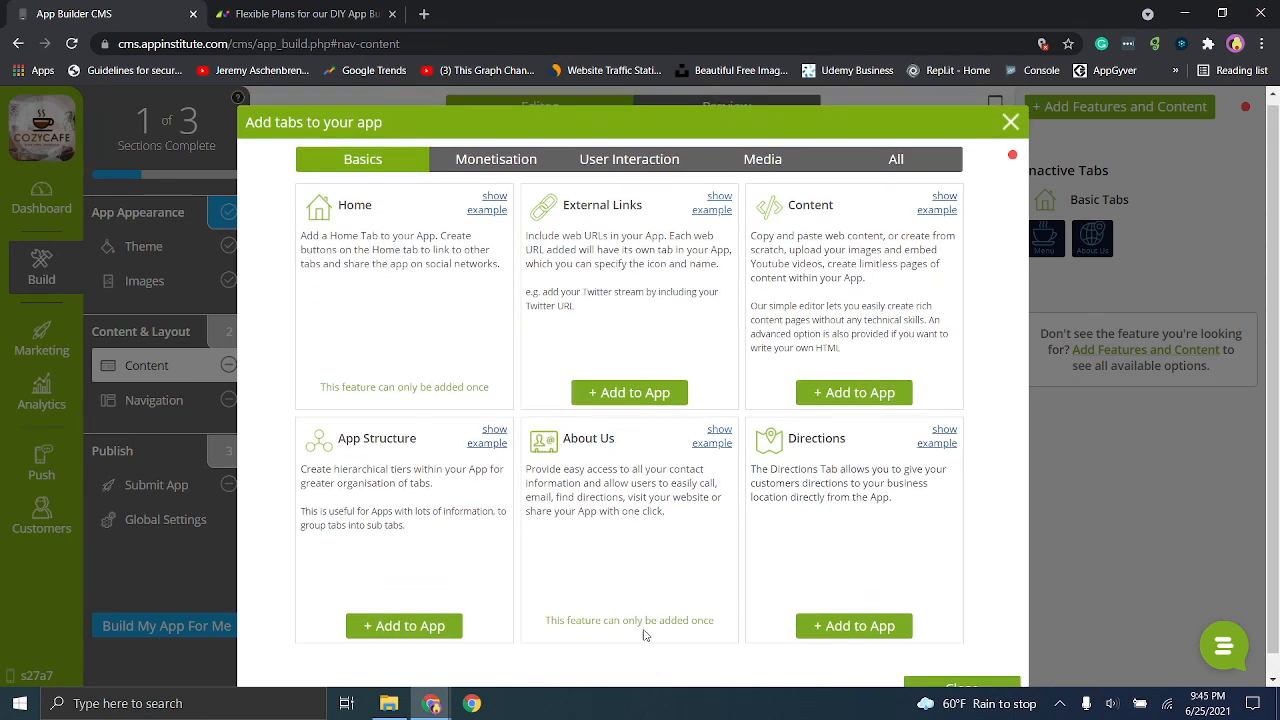
# - Add the Directions feature with its default title and icon, review its business location and legal information, and save it
pyautogui.click(810, 622)
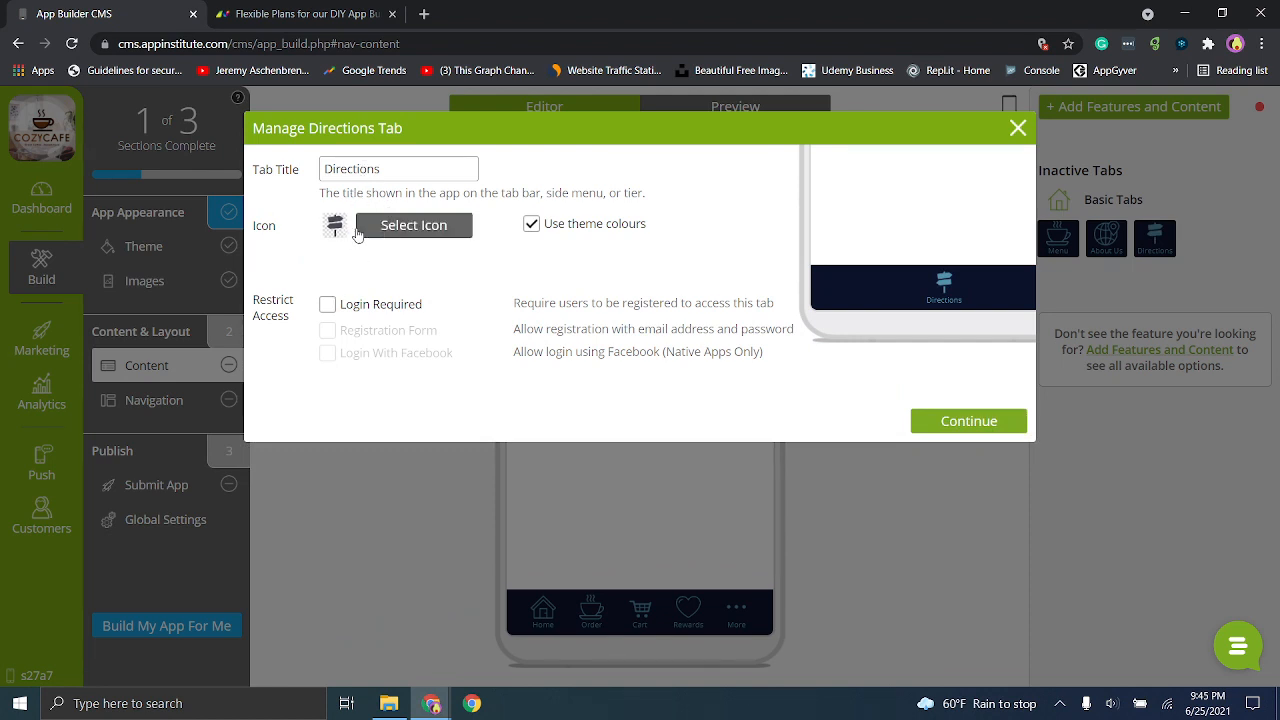
pyautogui.click(966, 424)
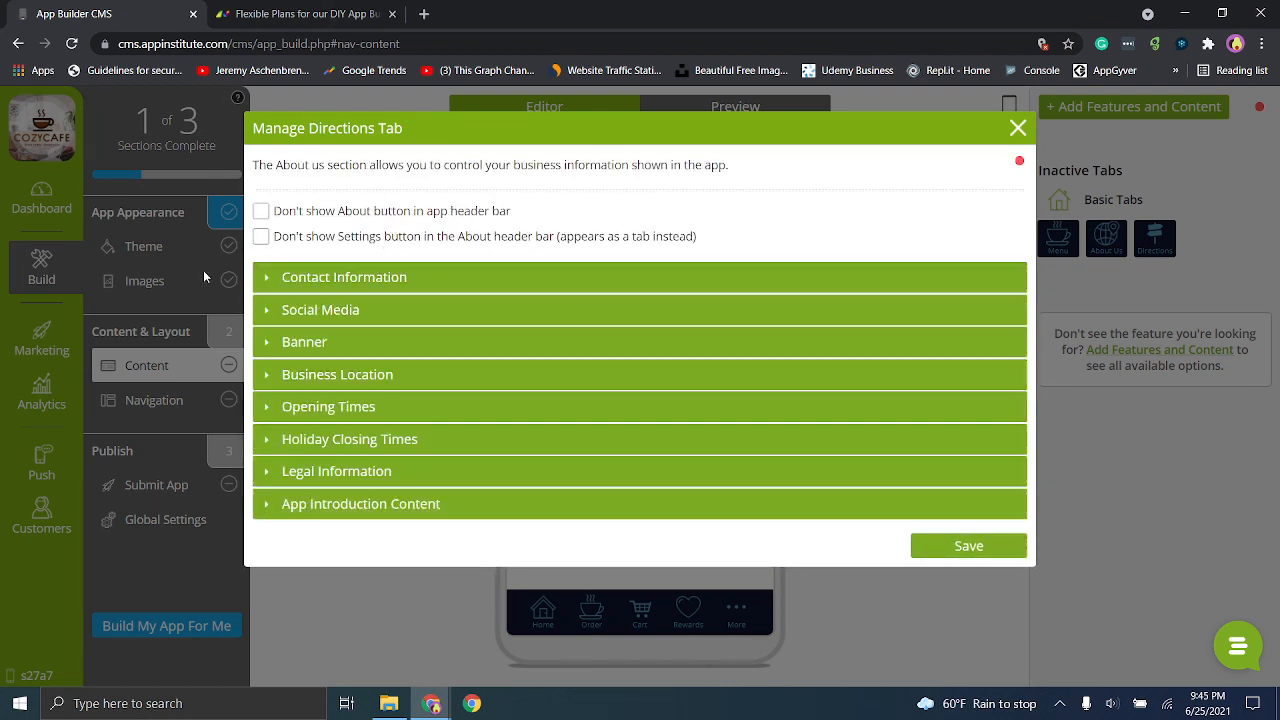
pyautogui.click(272, 378)
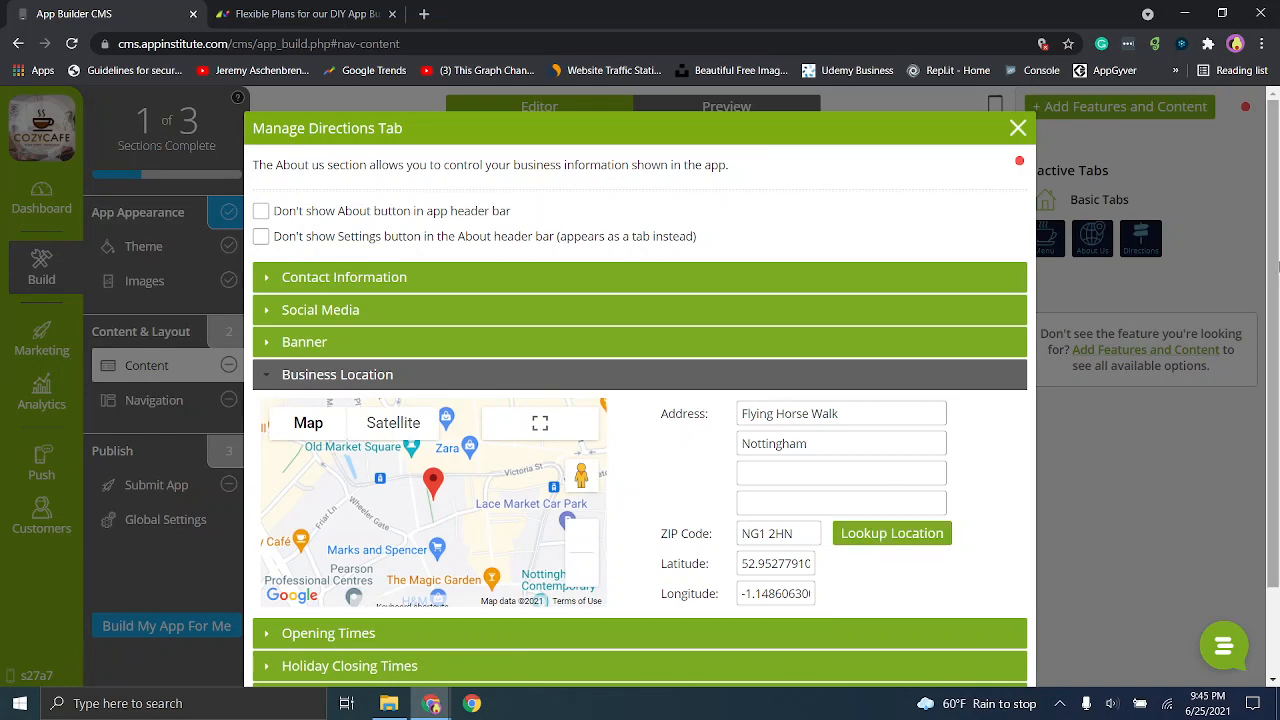
pyautogui.scroll(-2, 1276, 412)
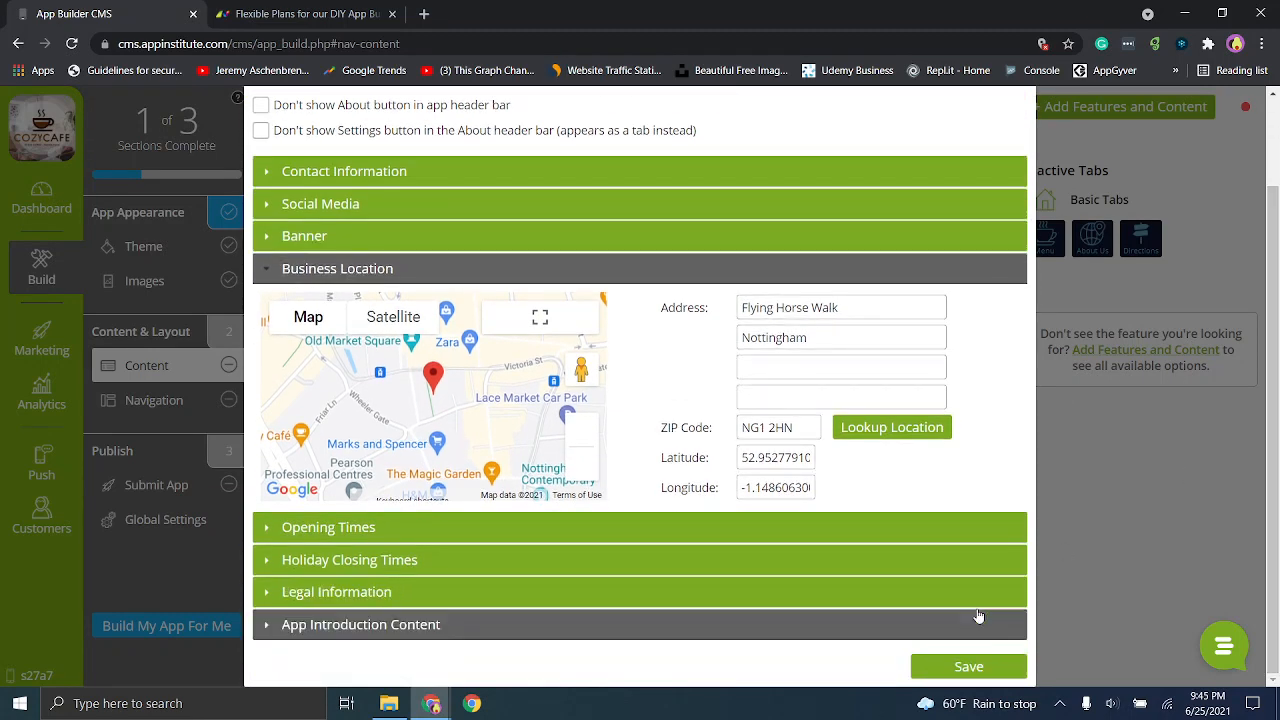
pyautogui.click(765, 600)
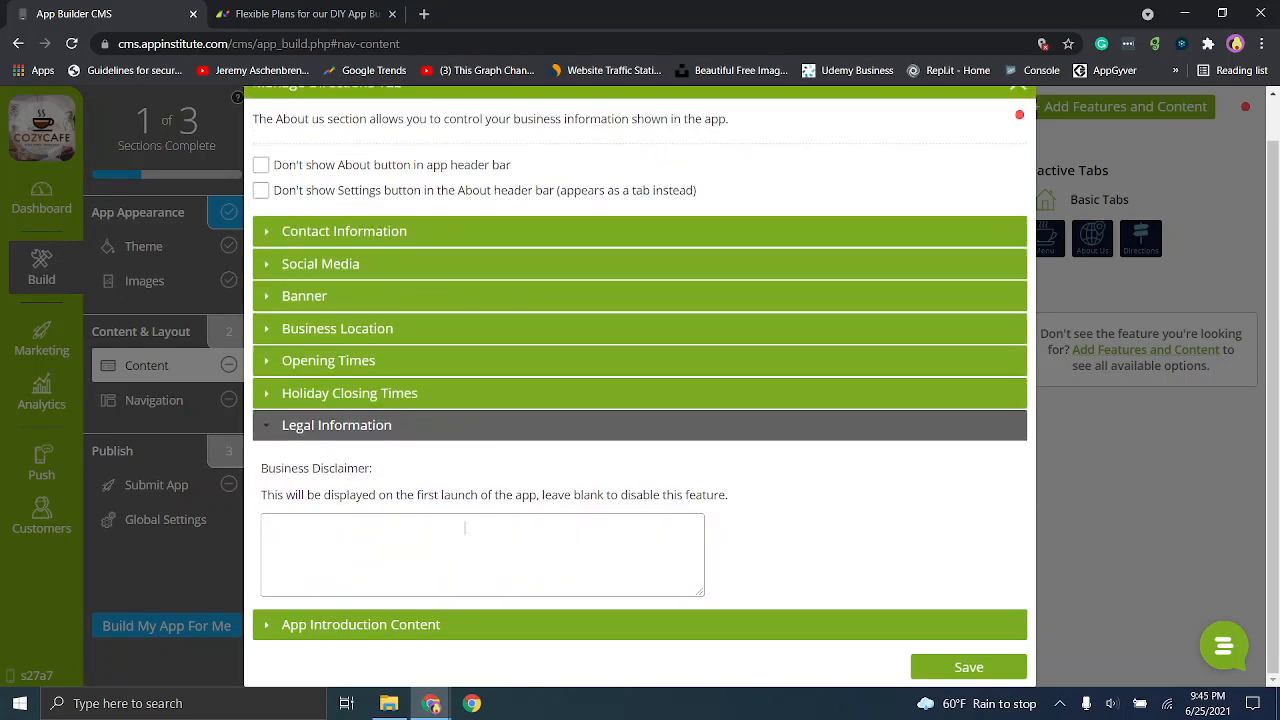
pyautogui.click(465, 527)
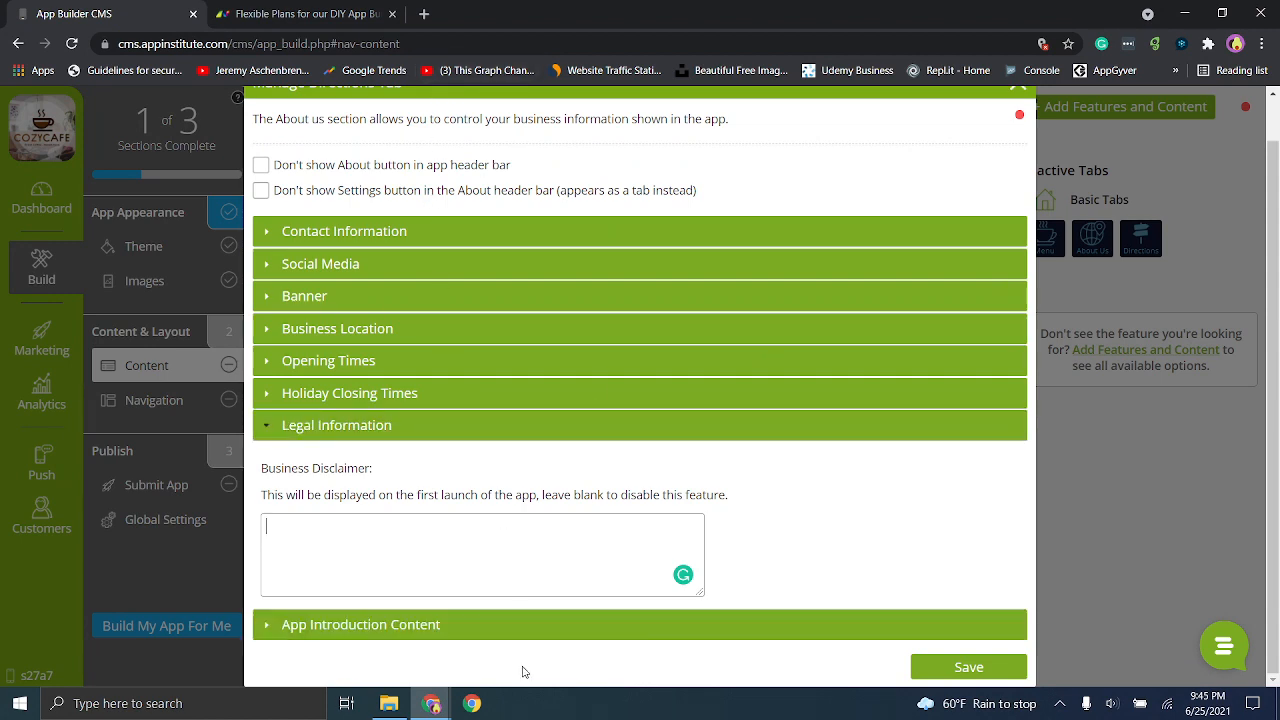
pyautogui.click(942, 669)
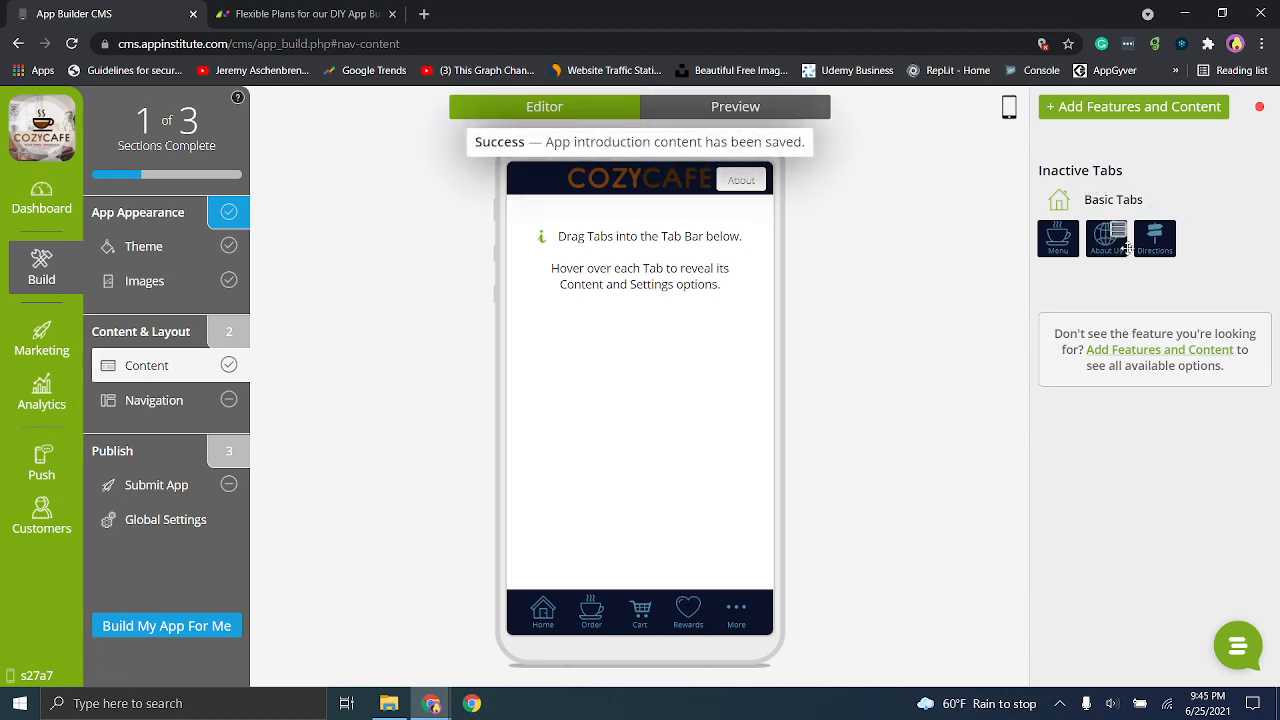
# - Place the inactive Directions tab in the app's tab bar under More and remove the Rewards tab from the bar
pyautogui.moveTo(1155, 242); pyautogui.dragTo(718, 605)
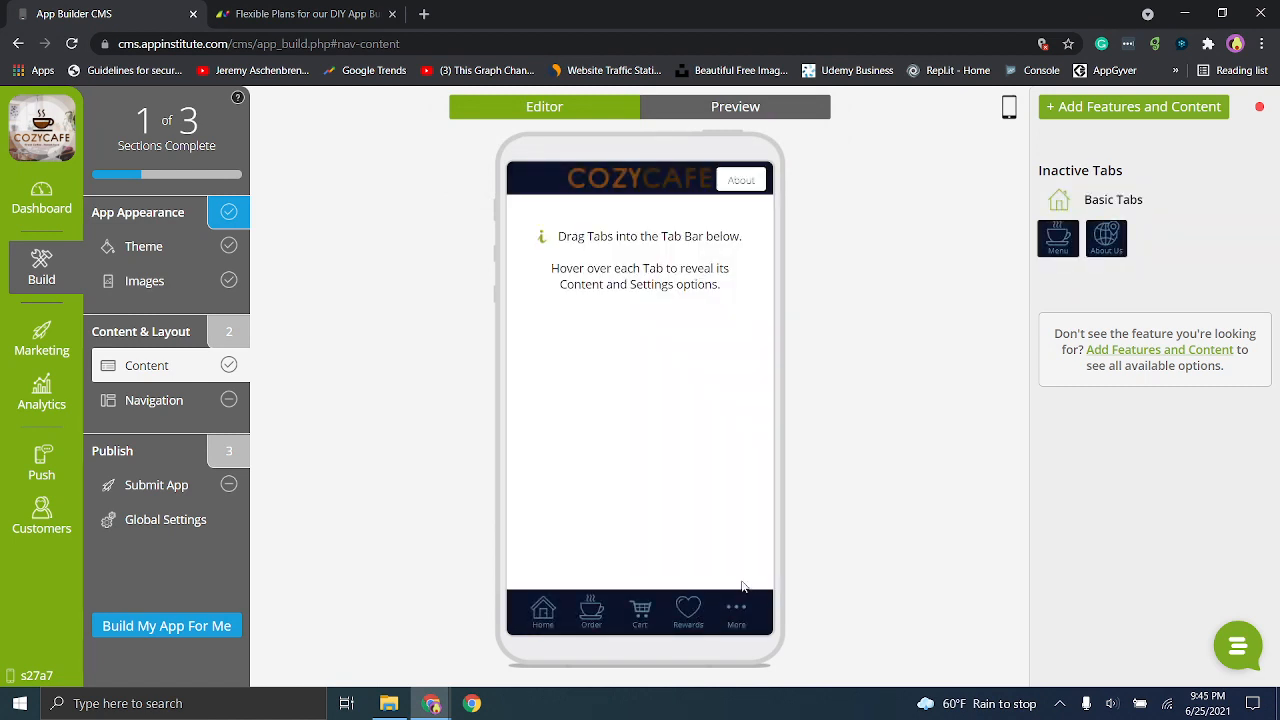
pyautogui.moveTo(741, 620)
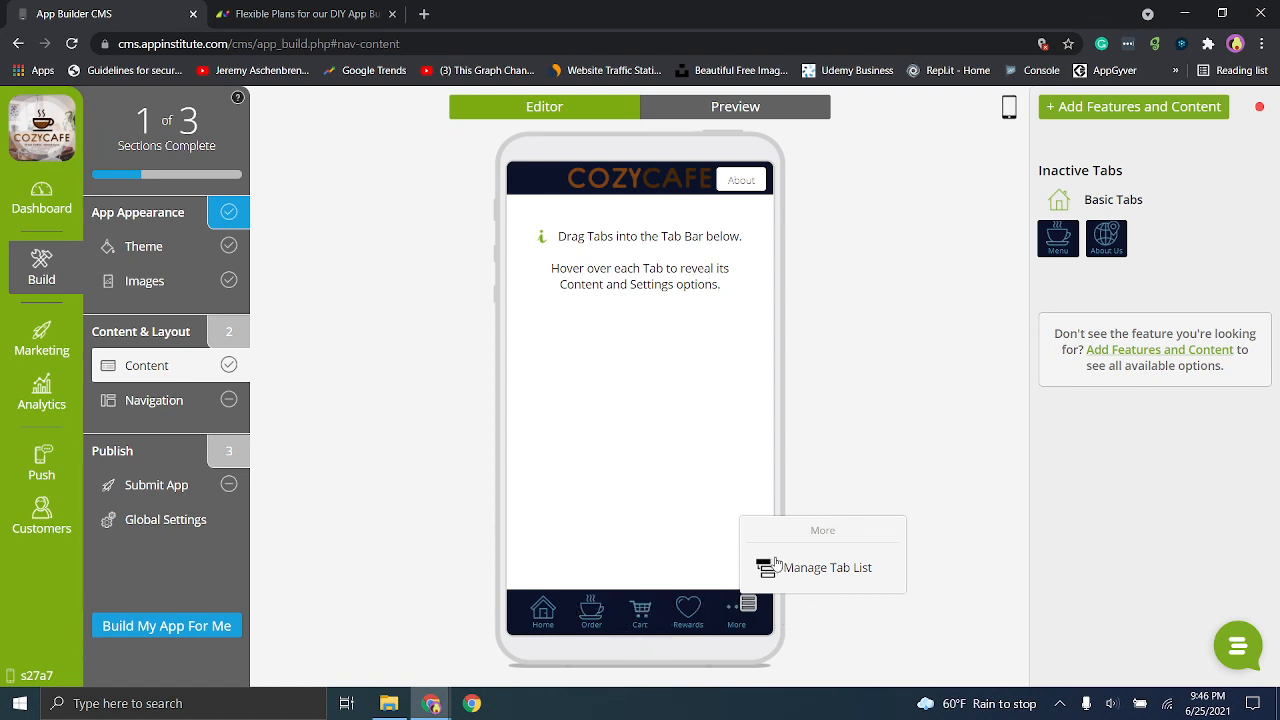
pyautogui.click(705, 612)
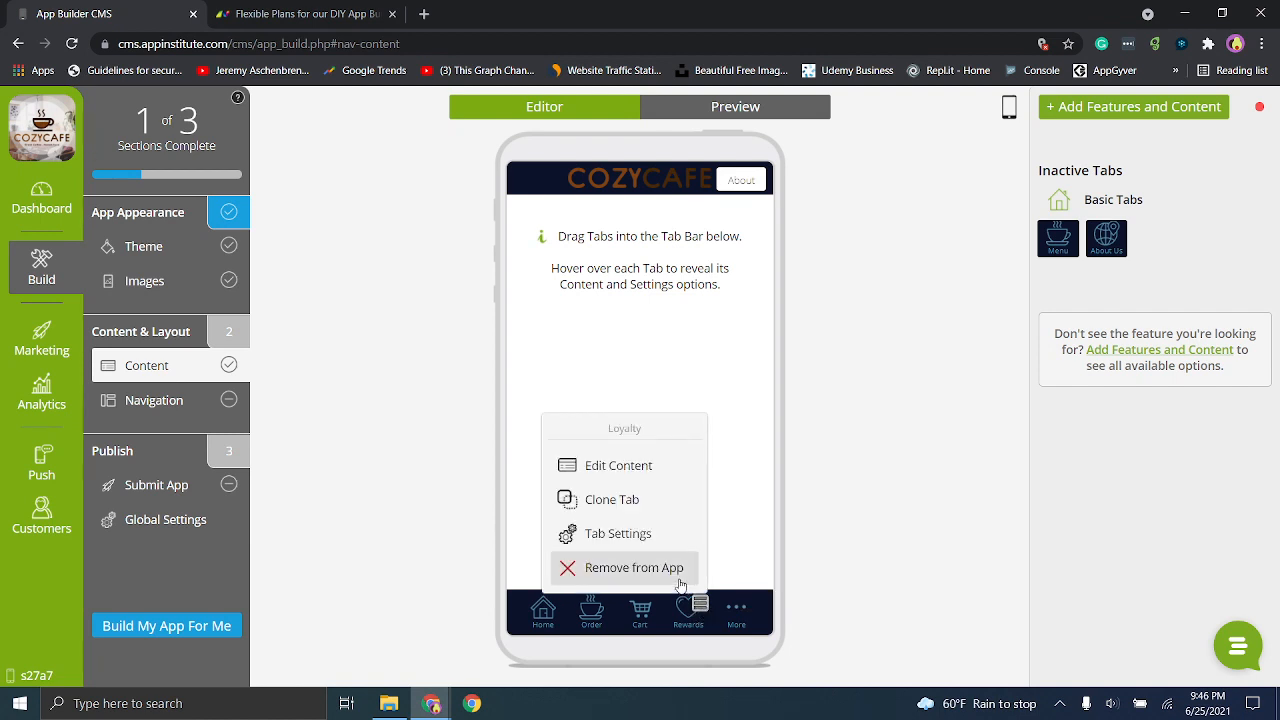
pyautogui.click(680, 585)
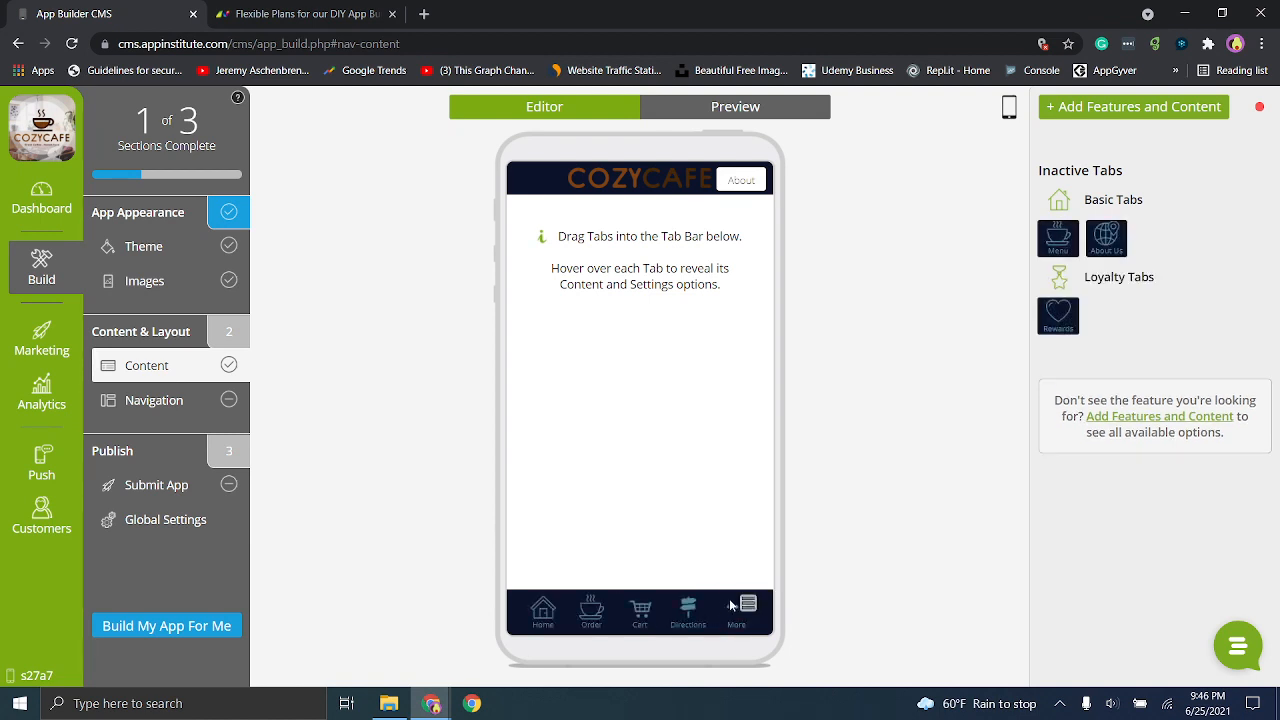
# - Try to place the inactive Rewards tab under More in the app's tab bar
pyautogui.moveTo(693, 617)
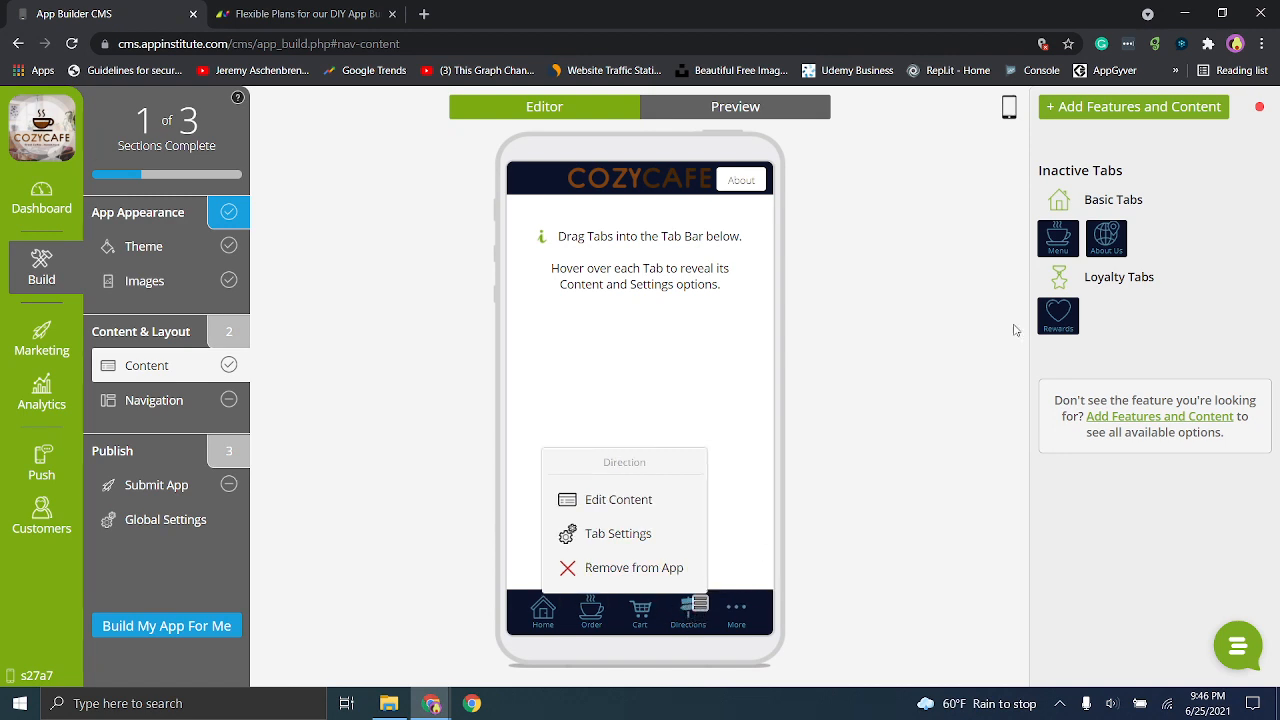
pyautogui.moveTo(1120, 230)
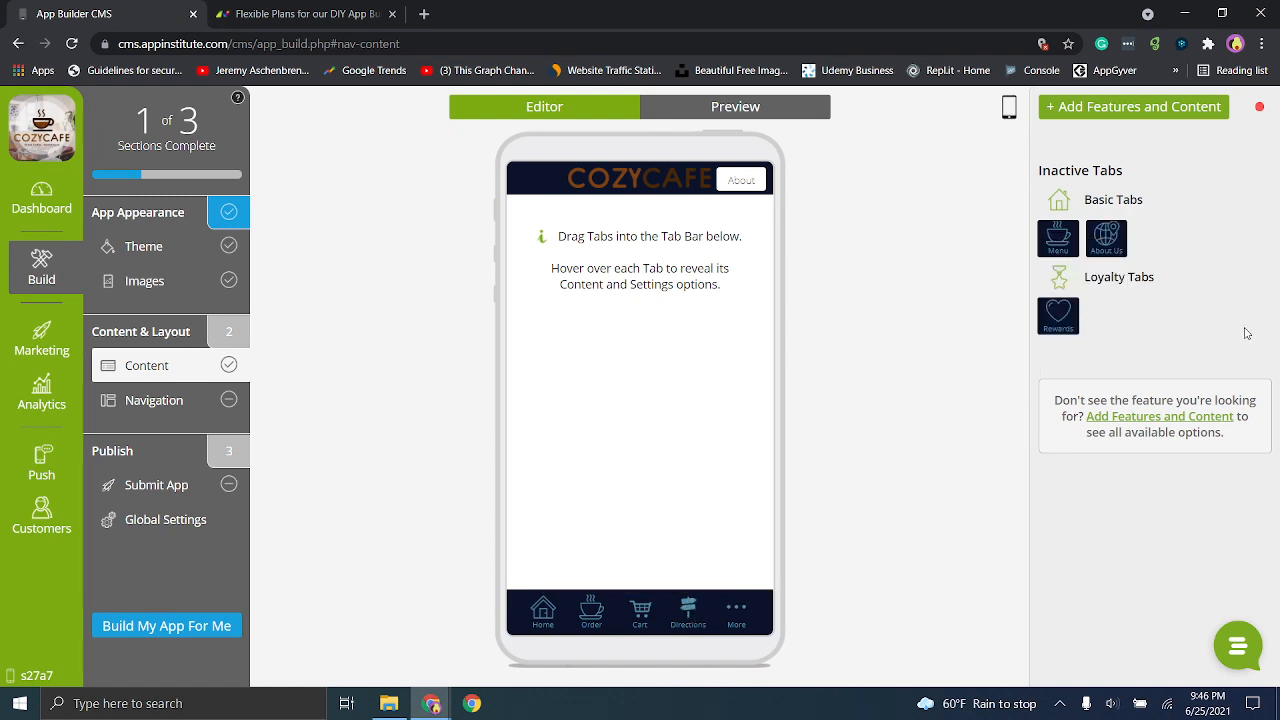
pyautogui.moveTo(1062, 318); pyautogui.dragTo(743, 624)
# - Try the Login Required restriction in the Home tab's settings and leave them without saving
pyautogui.click(546, 611)
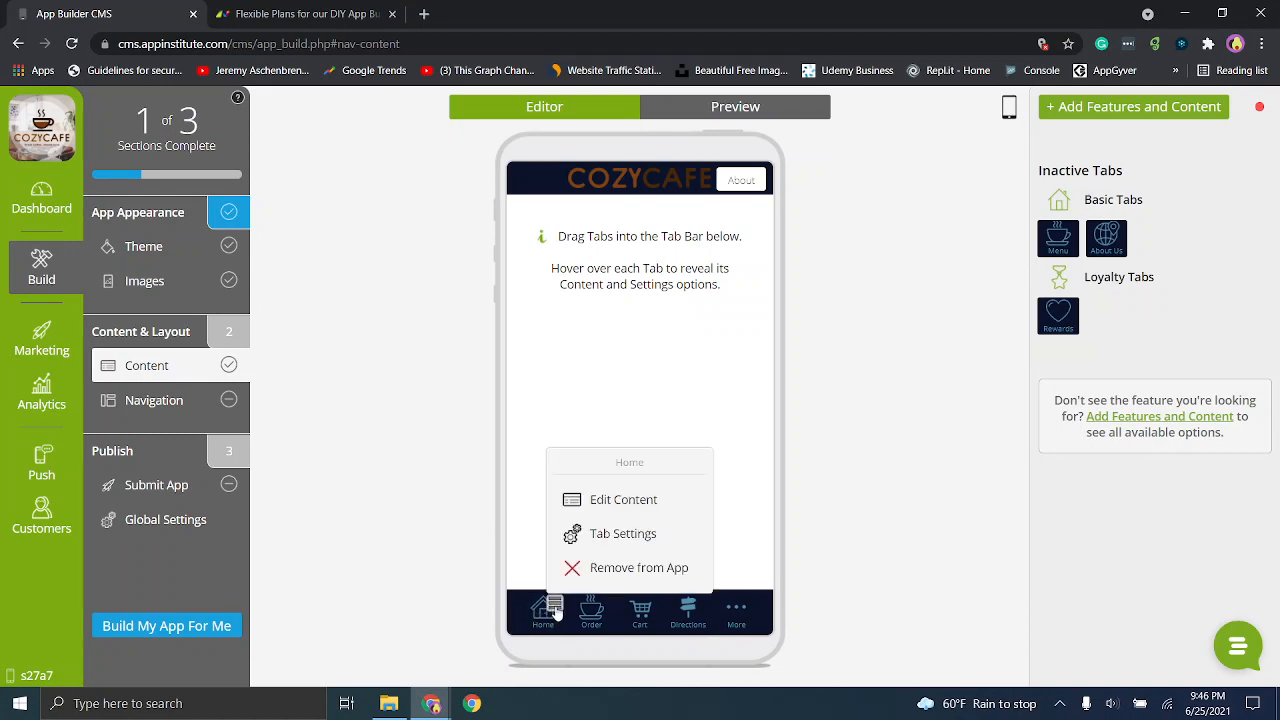
pyautogui.click(592, 535)
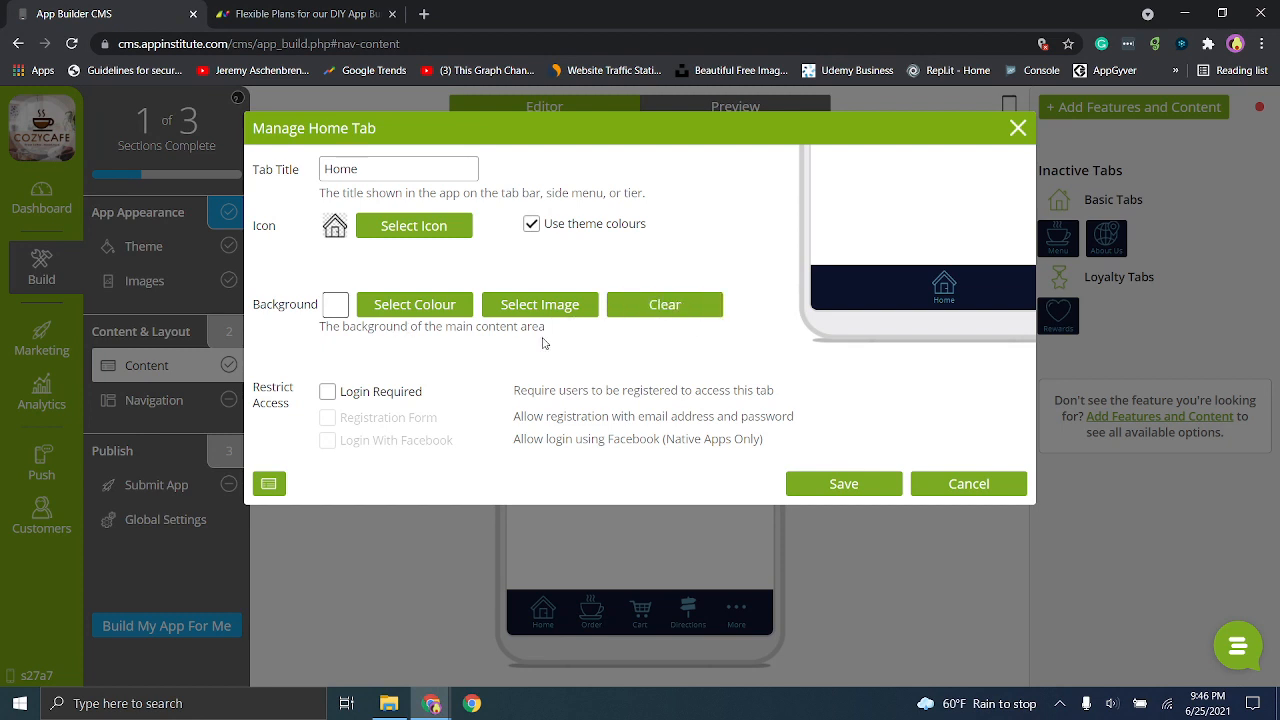
pyautogui.click(329, 393)
pyautogui.click(329, 392)
pyautogui.click(329, 392)
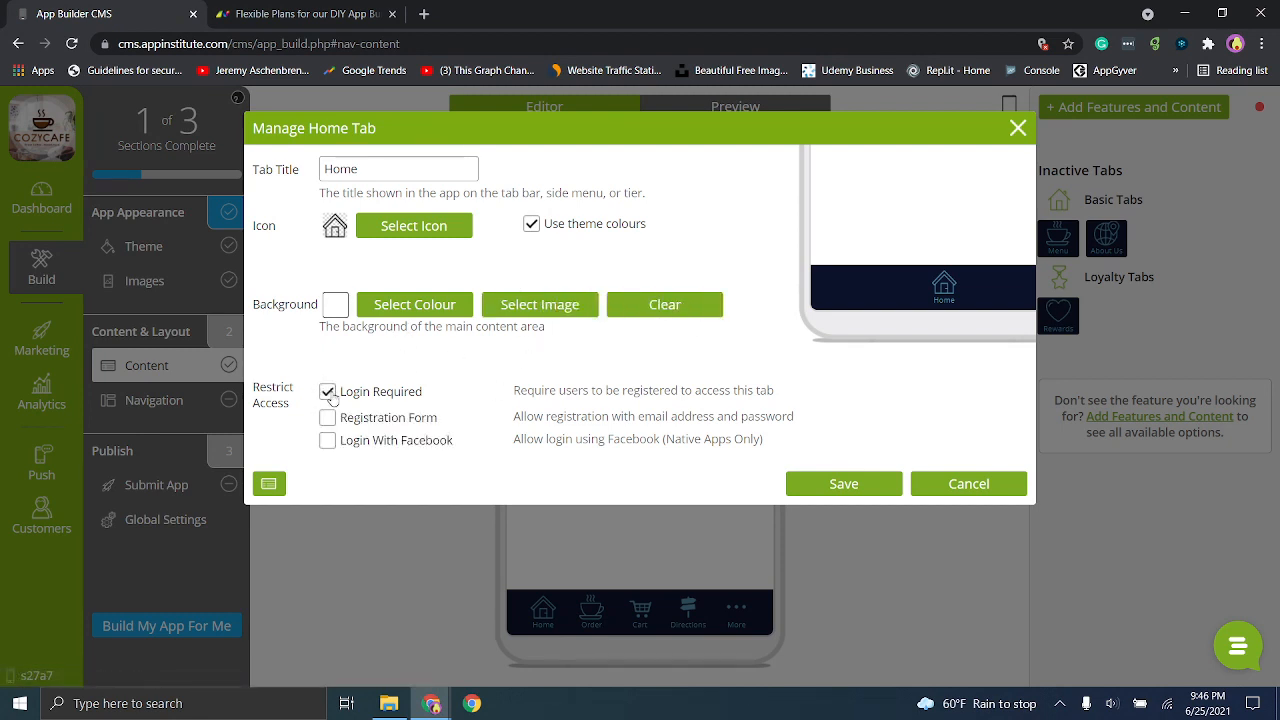
pyautogui.click(329, 392)
pyautogui.click(915, 488)
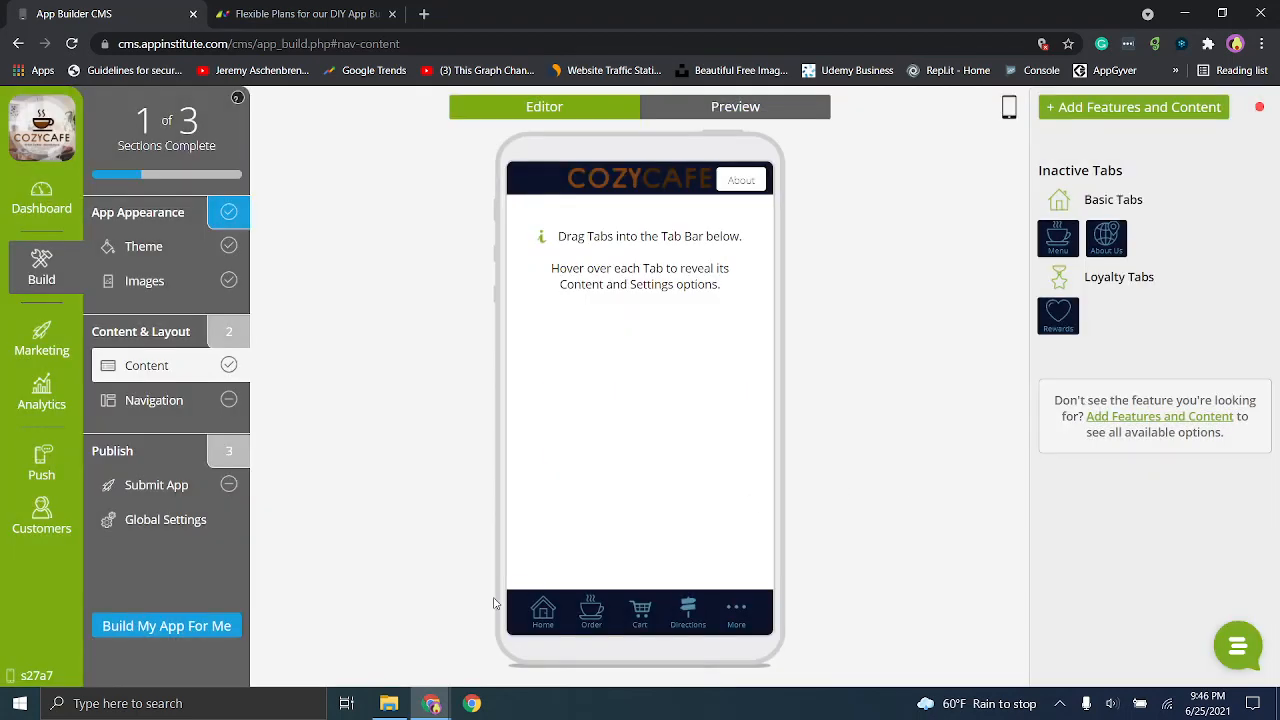
# - Edit the Home tab's content and add an SMS Share button with its default text and message to the first hot spot
pyautogui.click(553, 610)
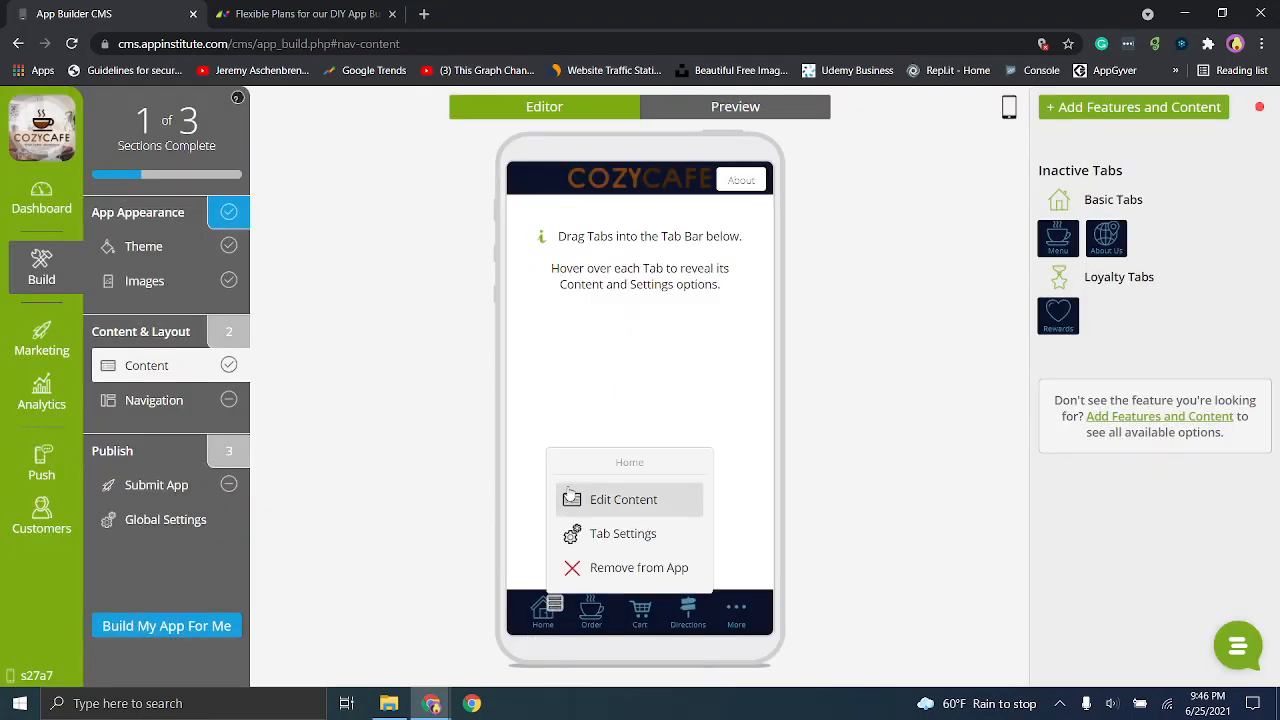
pyautogui.click(569, 496)
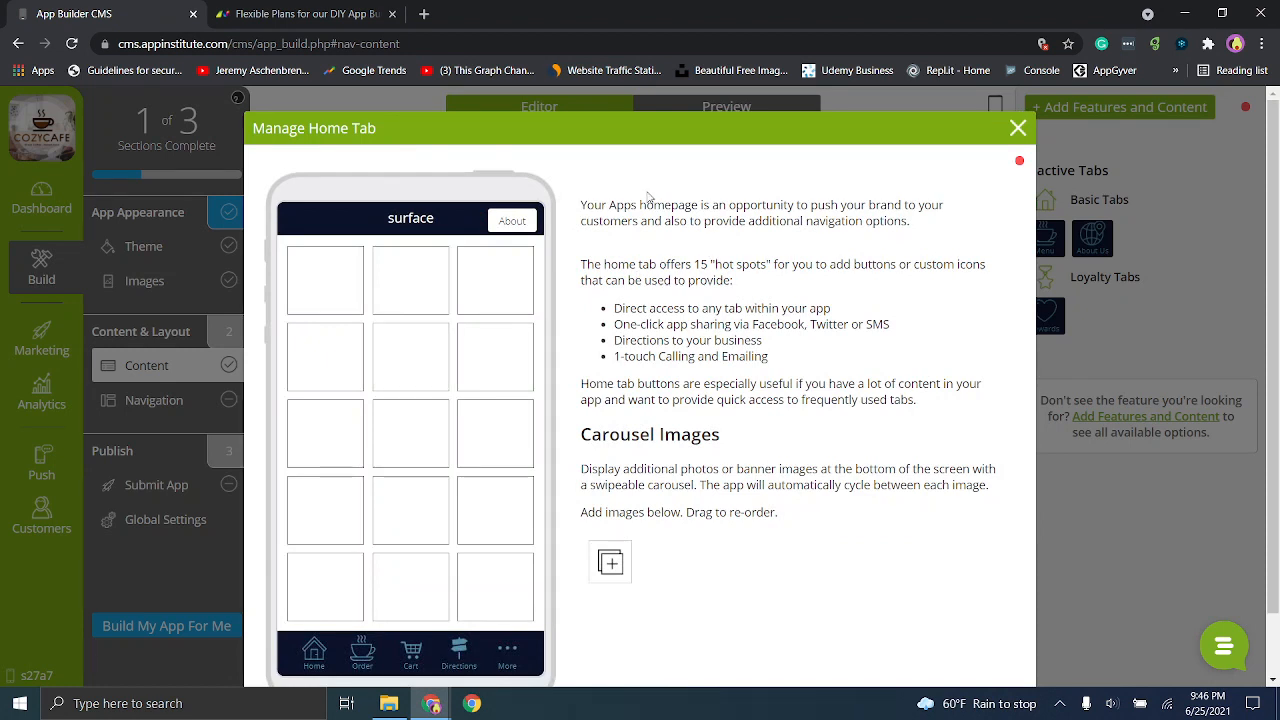
pyautogui.moveTo(672, 213); pyautogui.dragTo(848, 221)
pyautogui.click(850, 221)
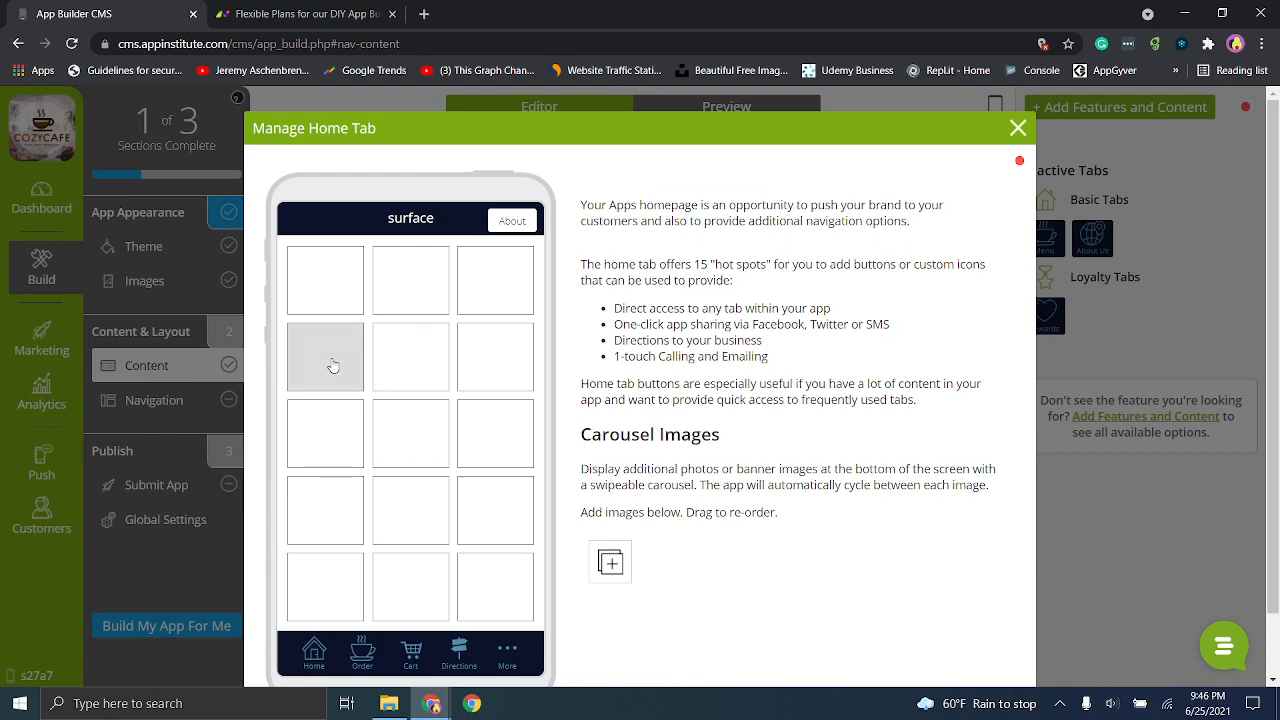
pyautogui.click(336, 288)
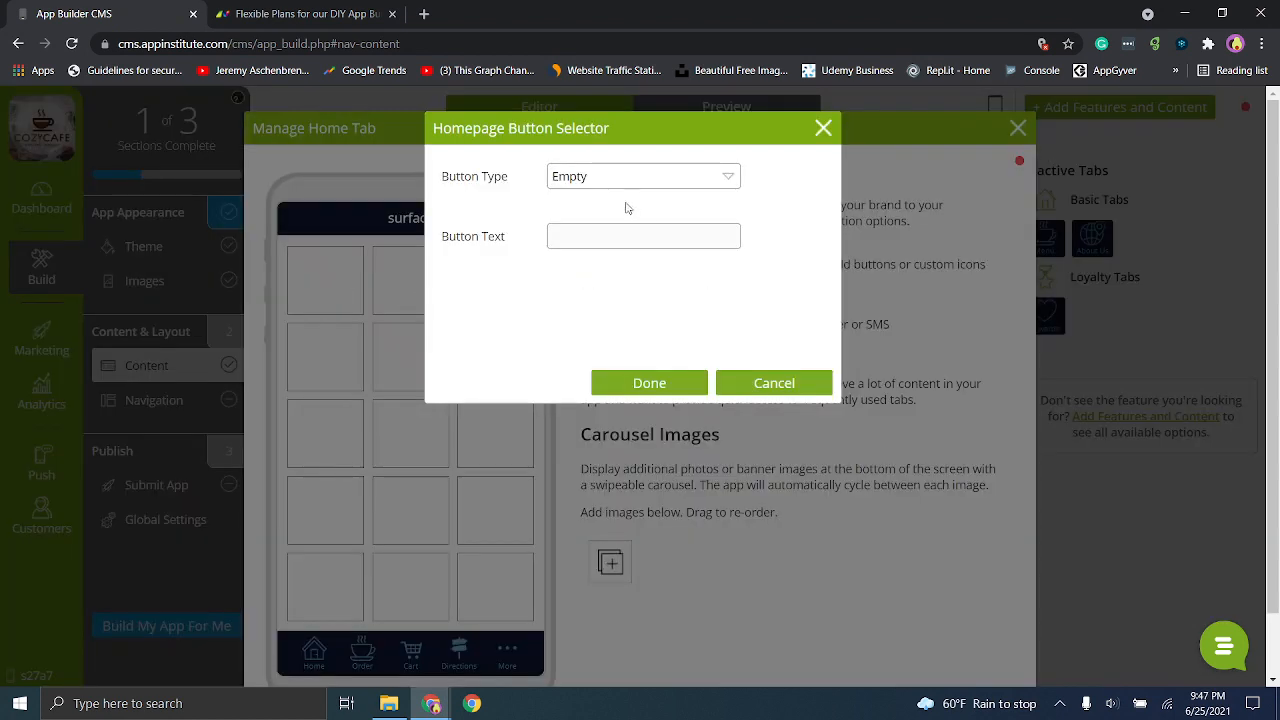
pyautogui.click(603, 183)
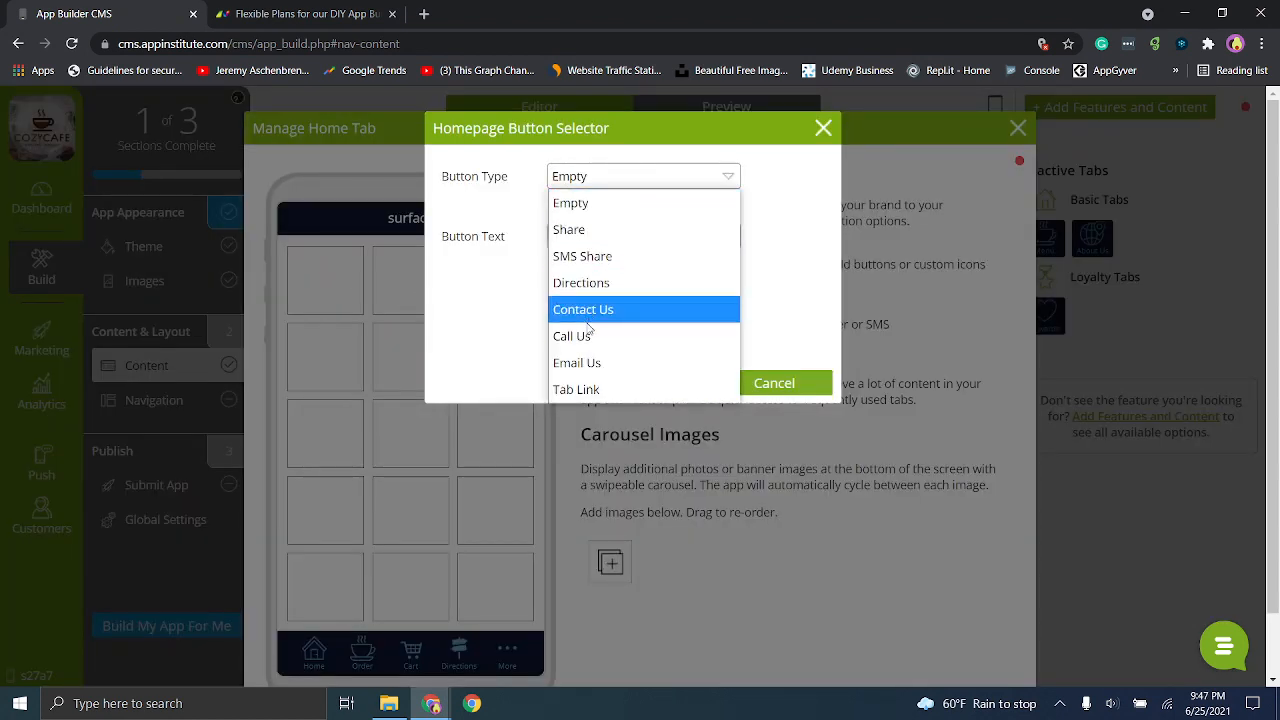
pyautogui.click(587, 259)
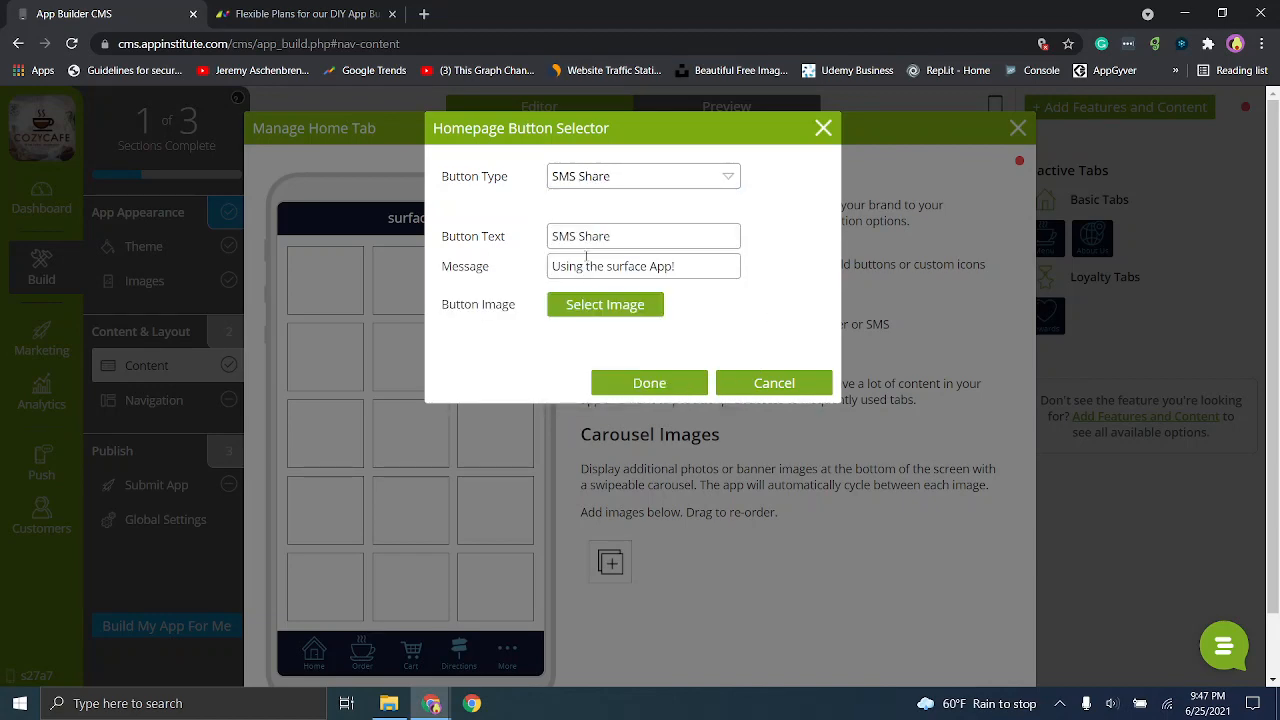
pyautogui.click(659, 392)
# - Add a Directions button to the second hot spot in the top row of the Home tab
pyautogui.click(401, 268)
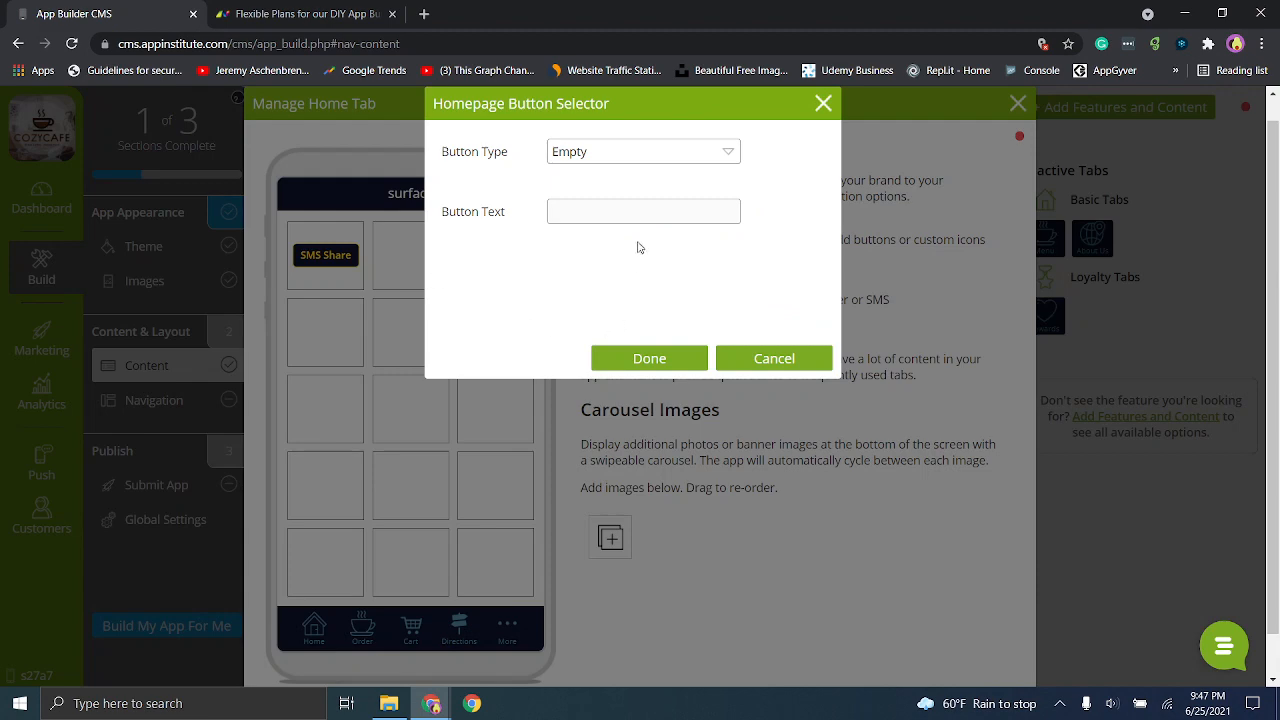
pyautogui.click(626, 155)
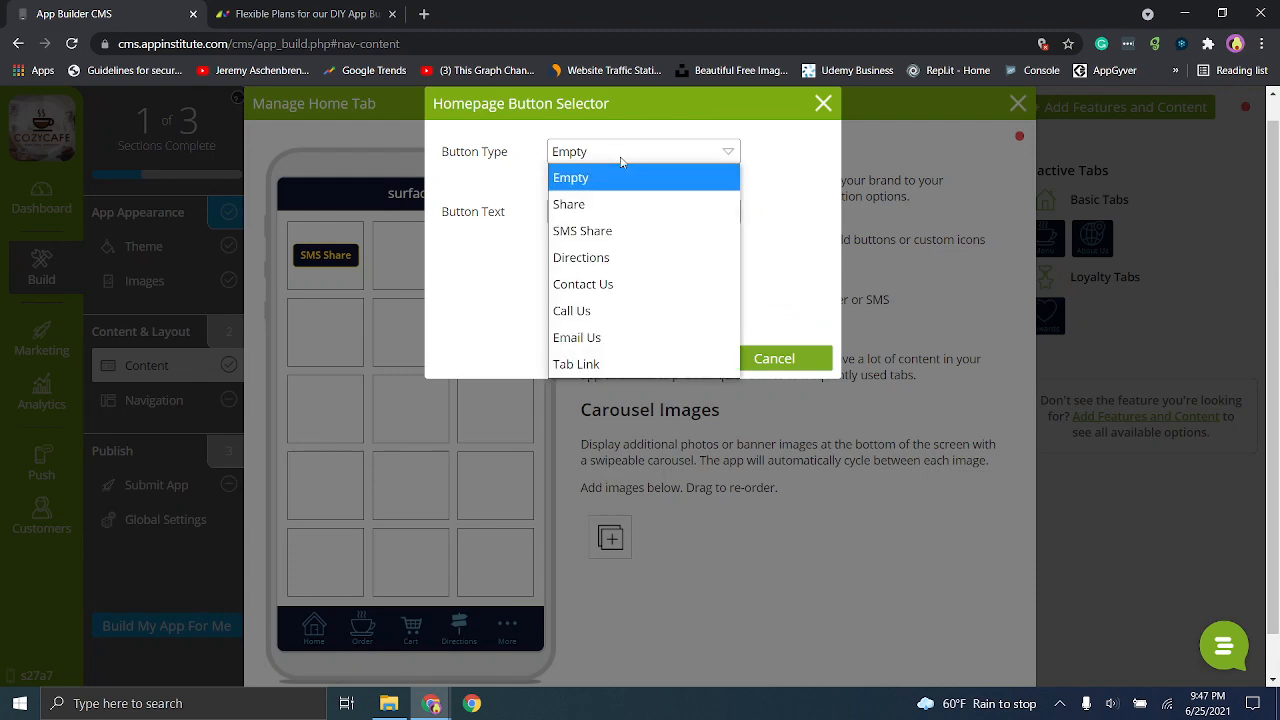
pyautogui.click(609, 253)
pyautogui.click(649, 356)
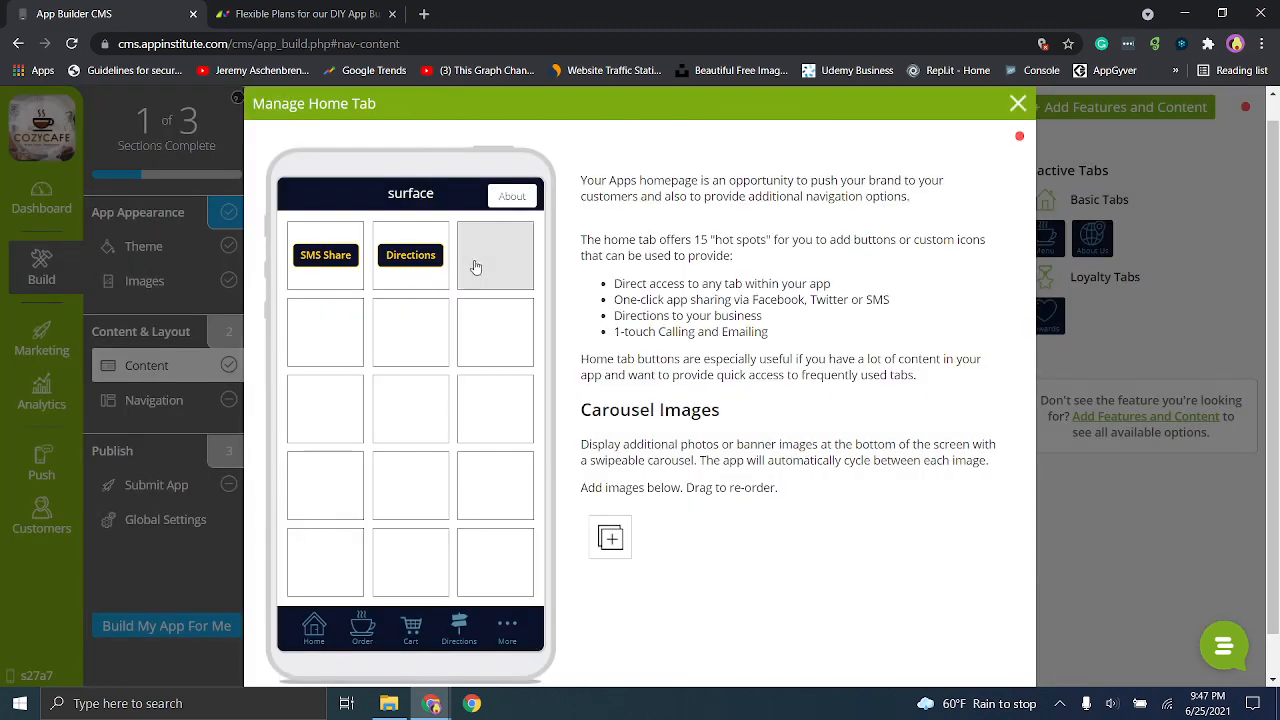
# - Add a Call Us button to the third hot spot in the Home tab's top row and close the Home tab editor
pyautogui.click(478, 264)
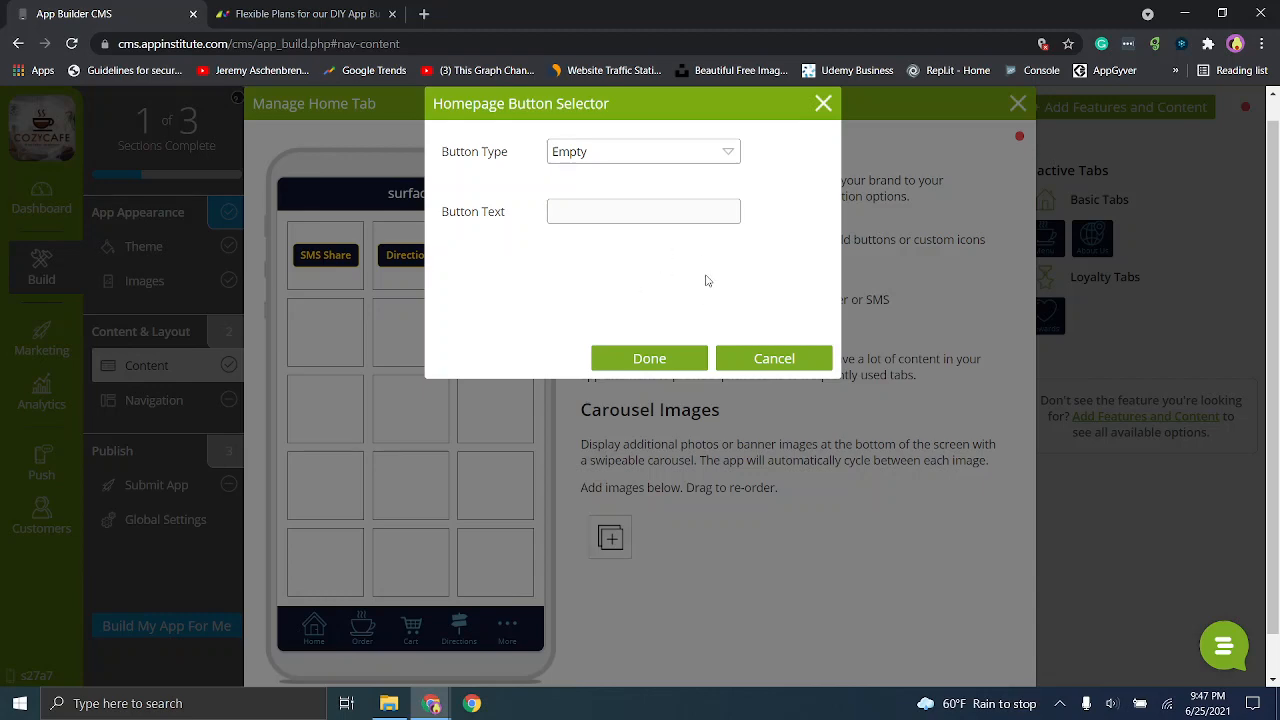
pyautogui.click(581, 160)
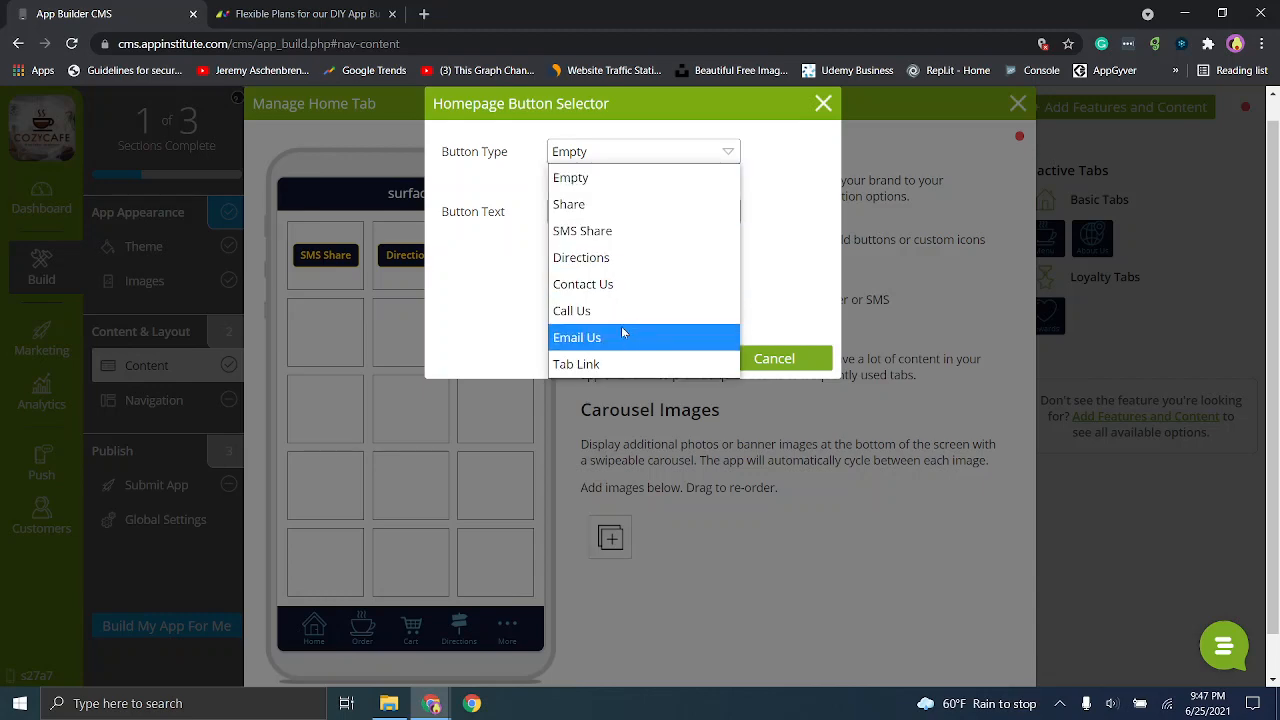
pyautogui.click(615, 310)
pyautogui.click(649, 358)
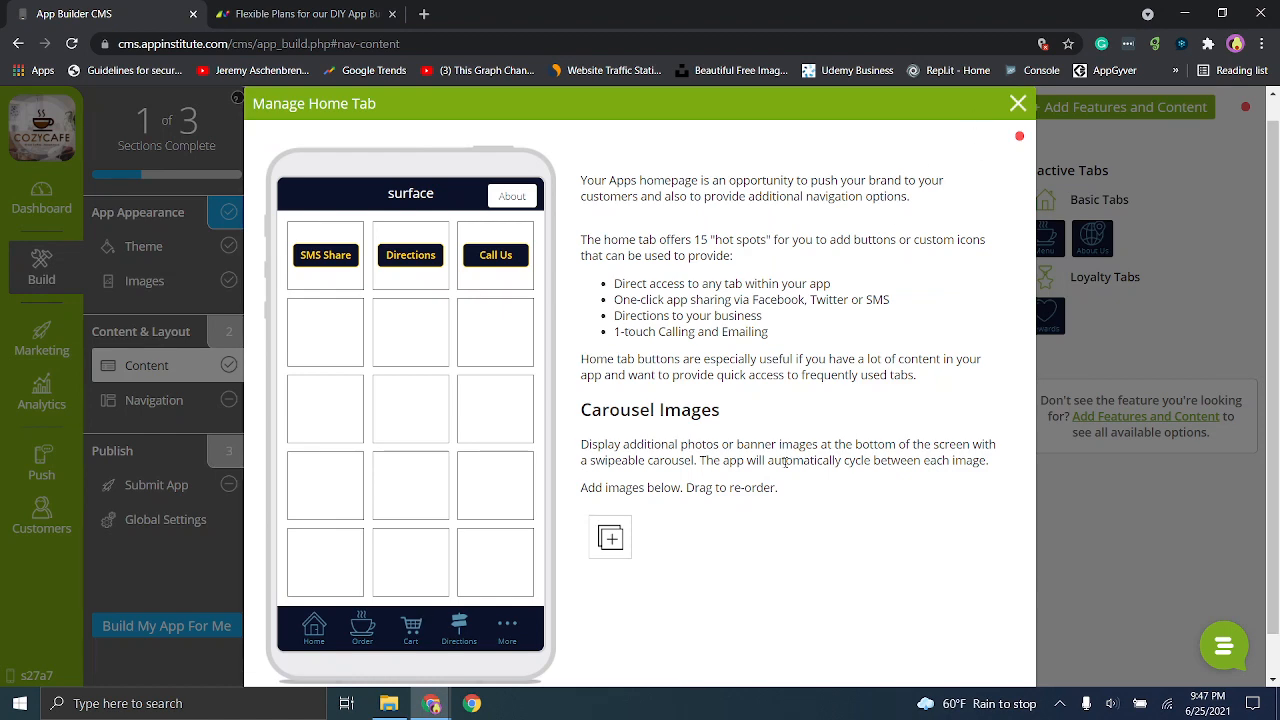
pyautogui.click(1019, 104)
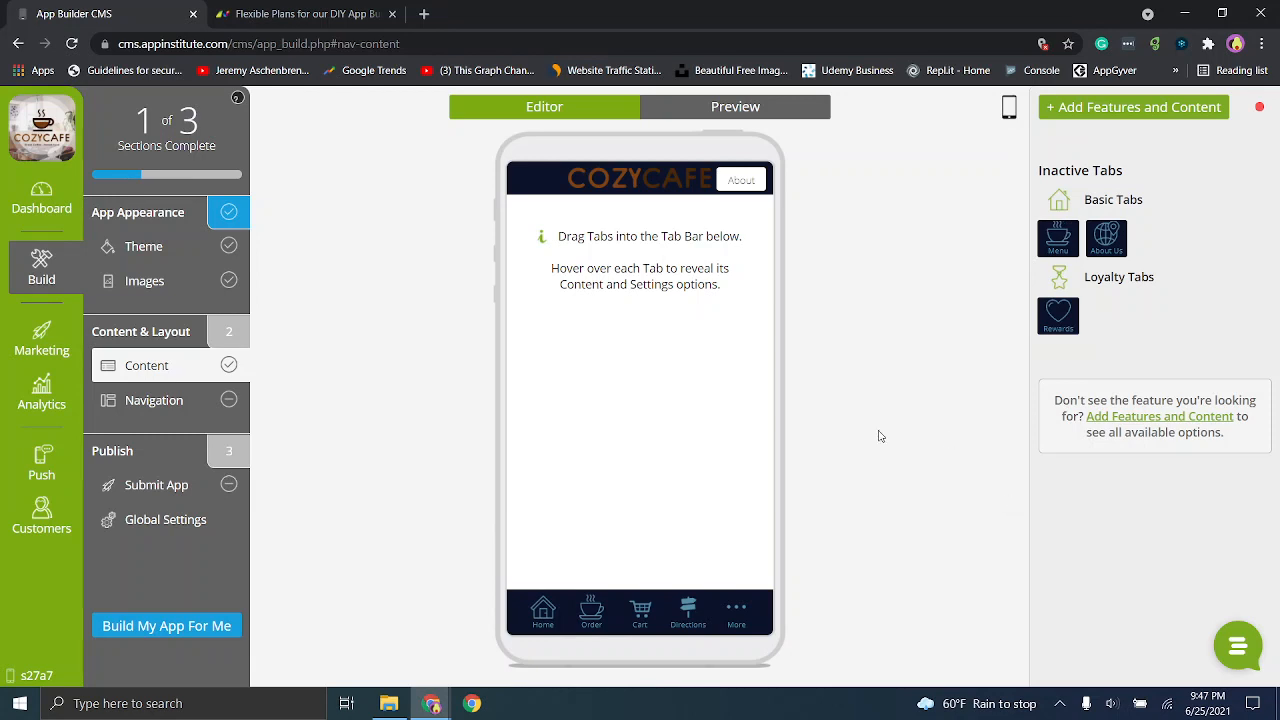
# - Look over the available navigation styles and preview the app's Directions tab
pyautogui.click(158, 403)
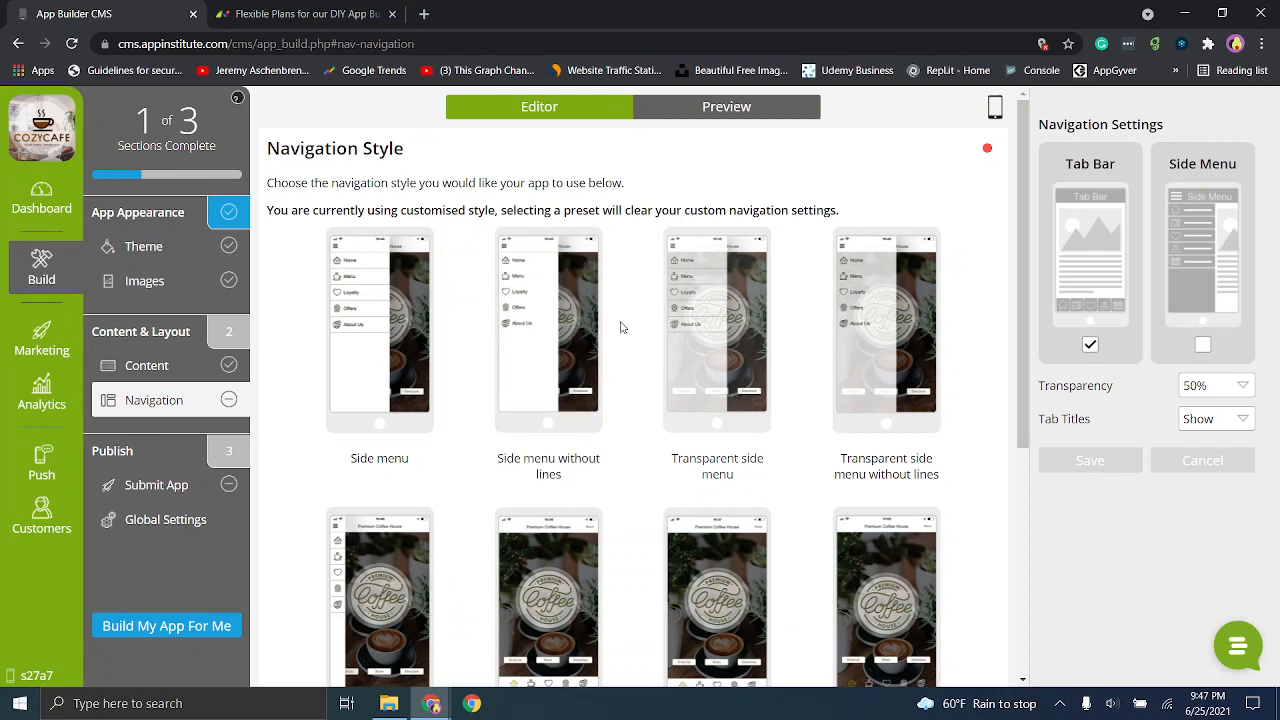
pyautogui.click(160, 368)
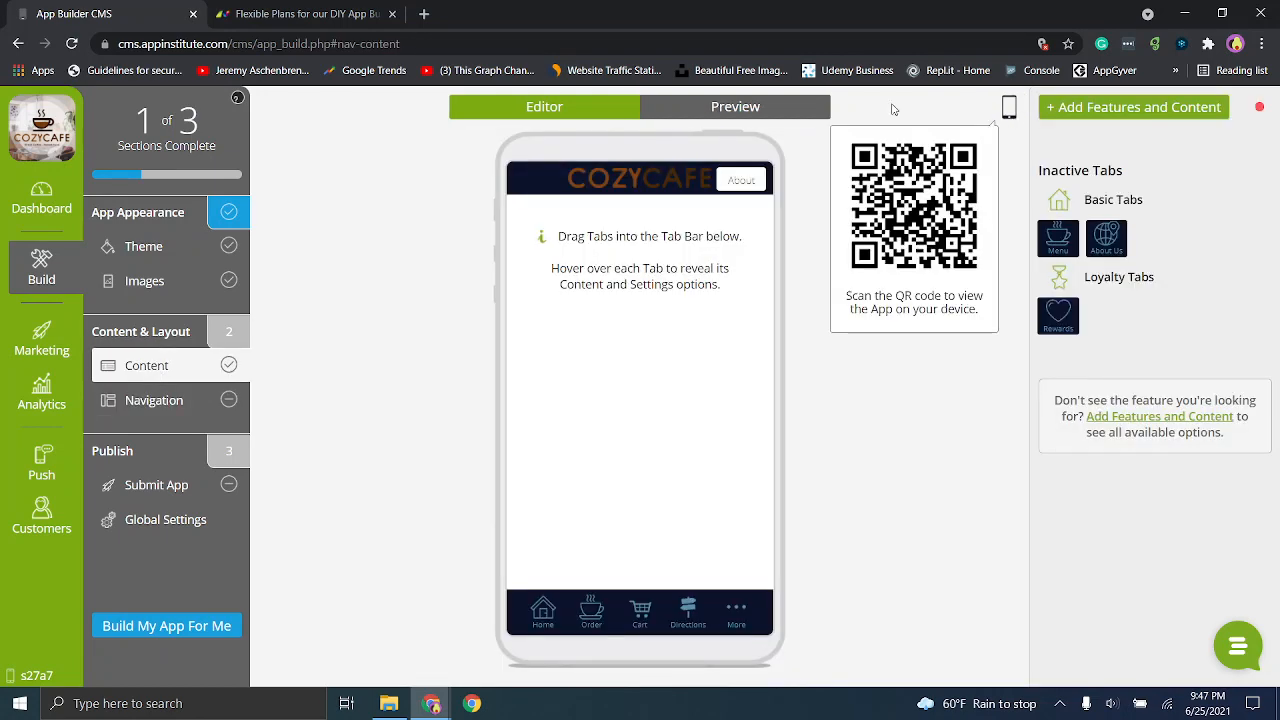
pyautogui.click(772, 112)
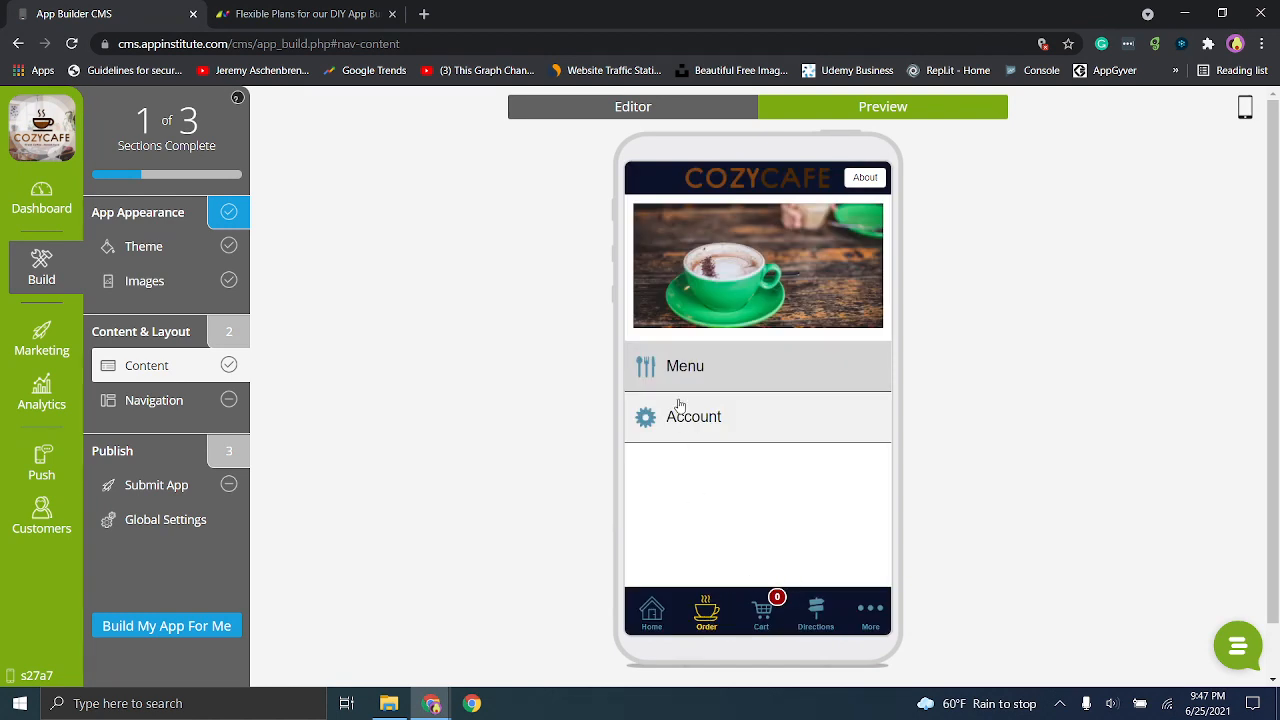
pyautogui.click(824, 620)
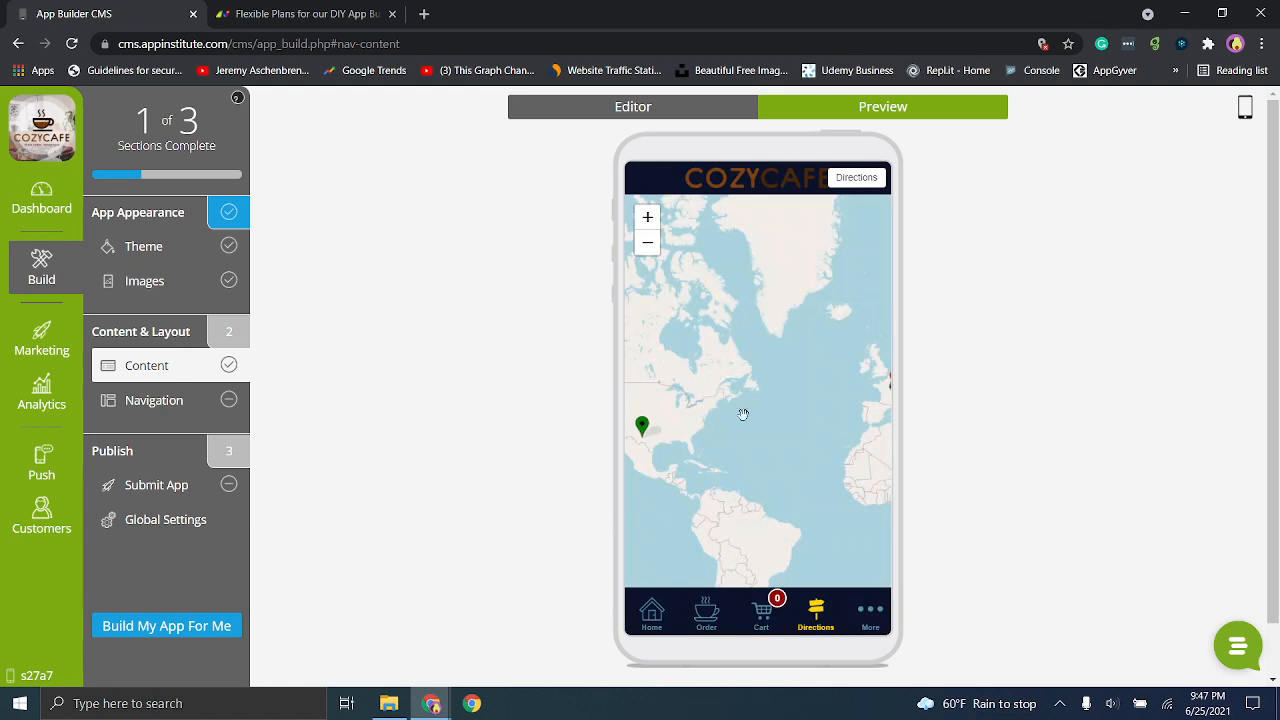
# - Examine the previewed Directions map, checking the current position marker and the surface business marker up close
pyautogui.moveTo(703, 429)
pyautogui.mouseDown()
pyautogui.moveTo(790, 434)
pyautogui.moveTo(751, 428)
pyautogui.moveTo(826, 417)
pyautogui.moveTo(845, 399)
pyautogui.mouseUp()
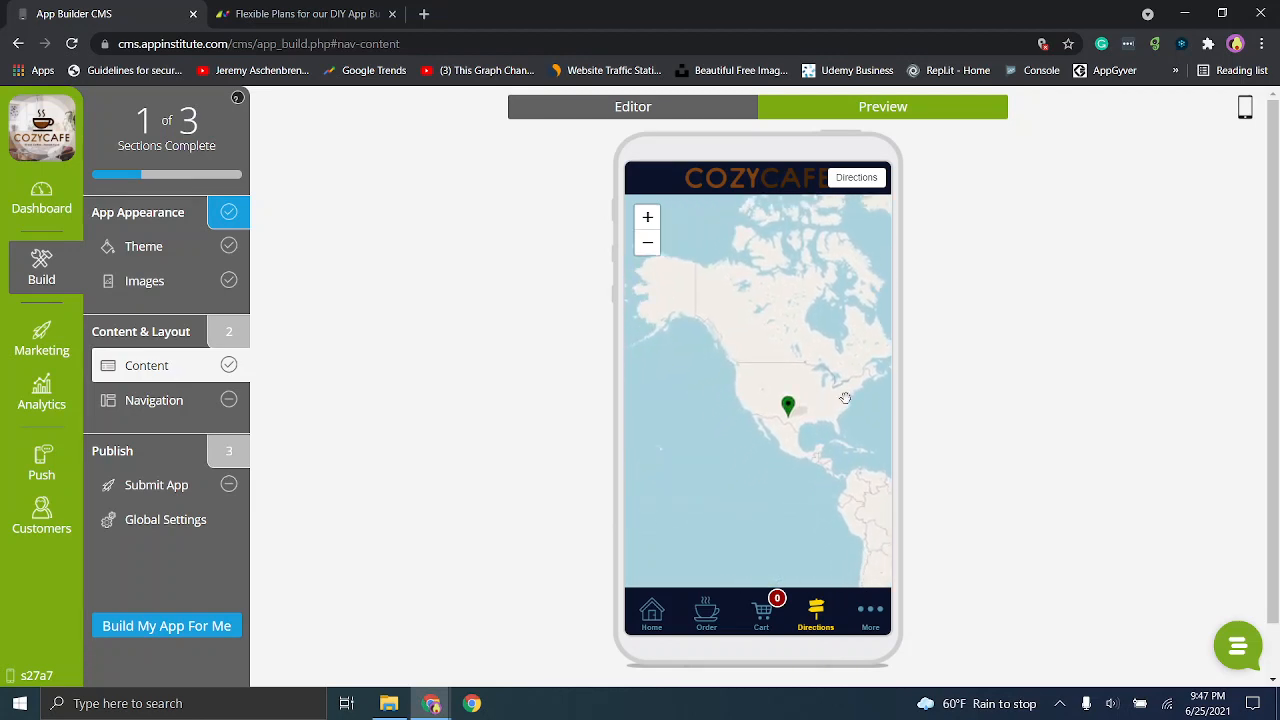
pyautogui.click(789, 406)
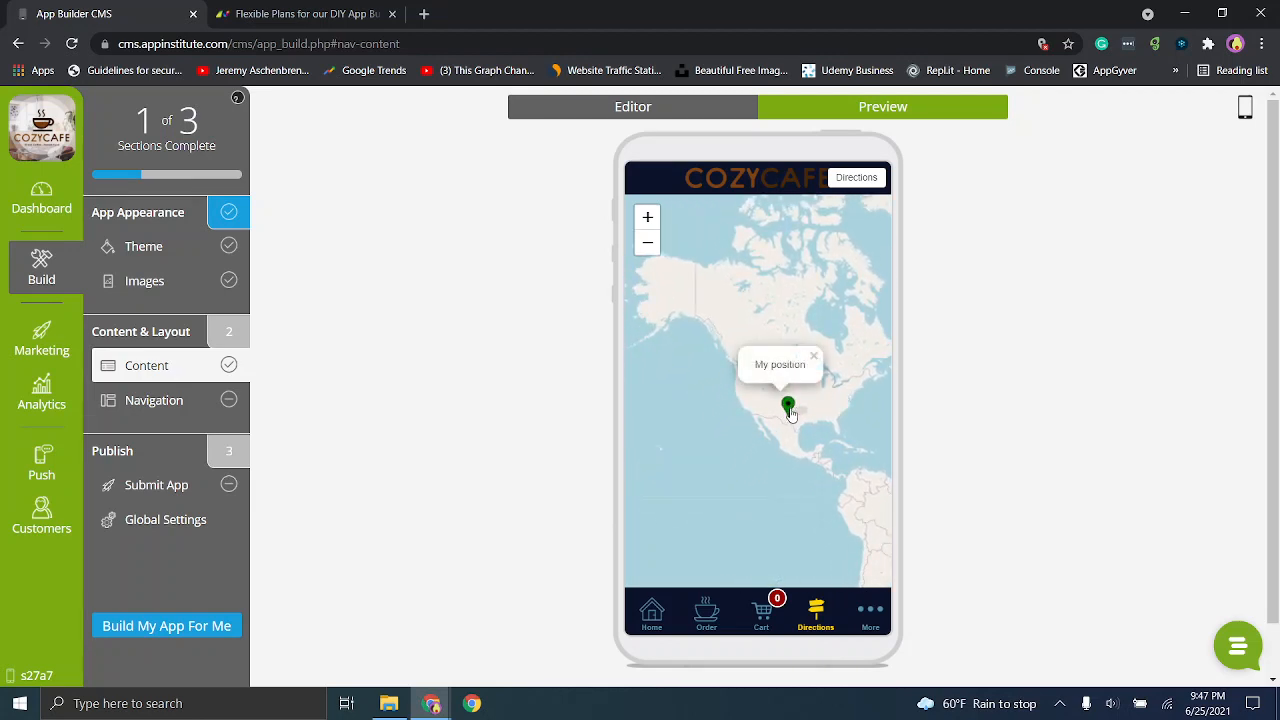
pyautogui.moveTo(846, 411); pyautogui.dragTo(600, 423)
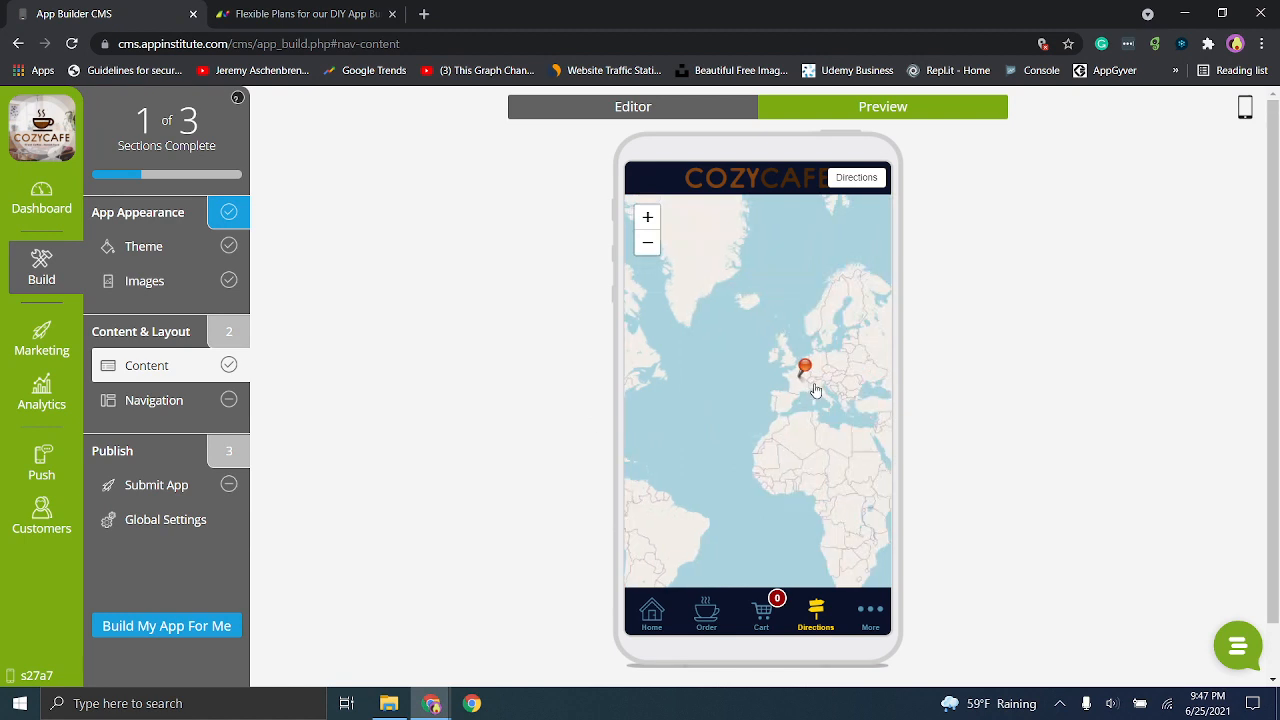
pyautogui.moveTo(743, 429)
pyautogui.mouseDown()
pyautogui.moveTo(1017, 444)
pyautogui.moveTo(728, 431)
pyautogui.mouseUp()
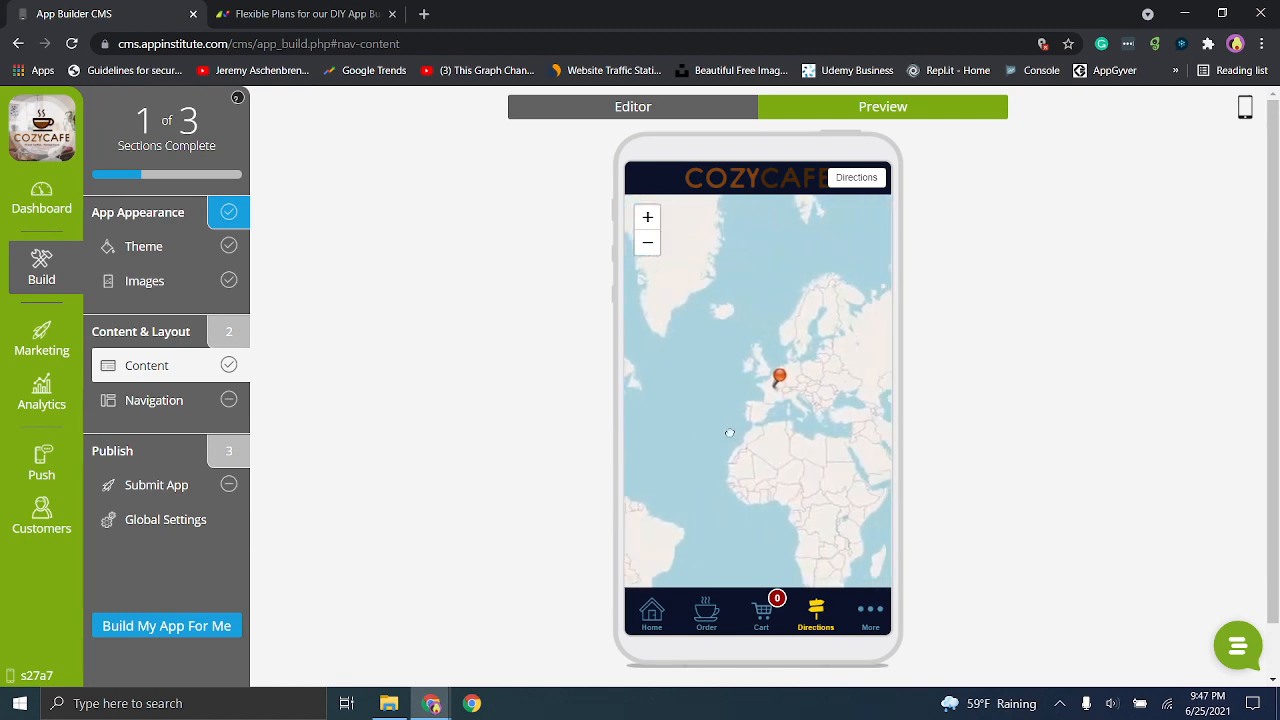
pyautogui.click(777, 380)
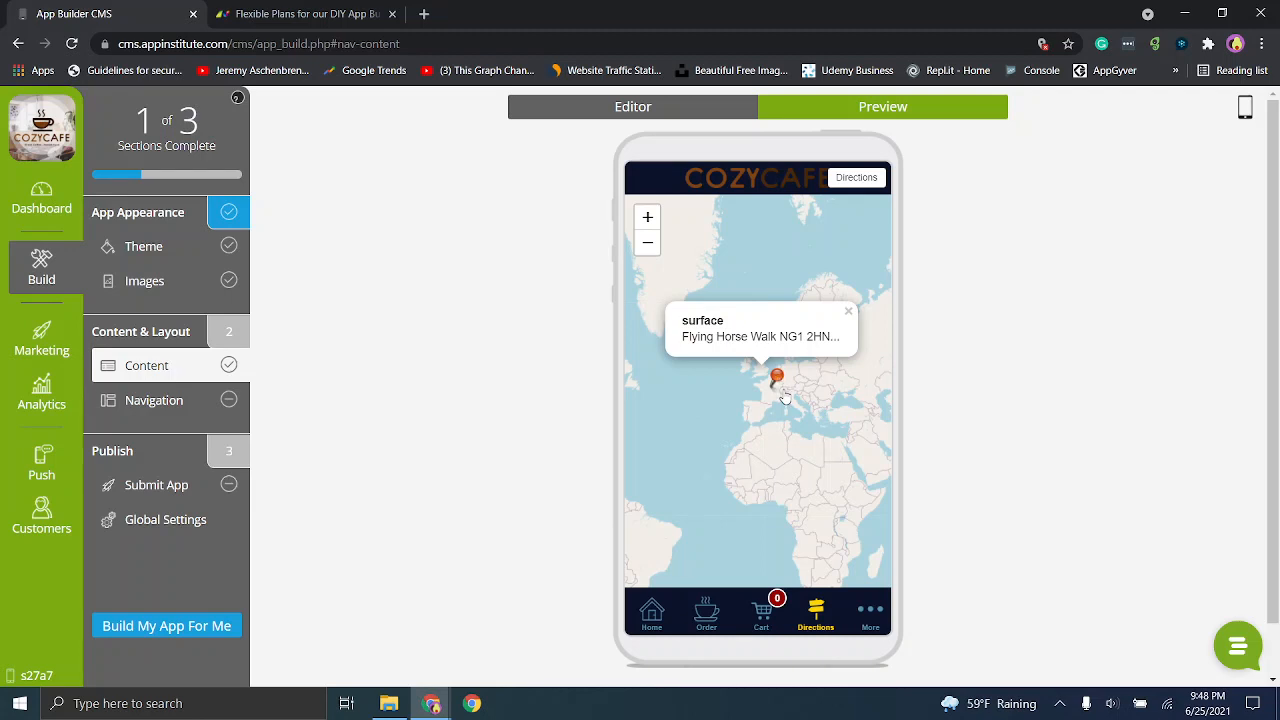
pyautogui.moveTo(782, 394); pyautogui.dragTo(781, 404)
pyautogui.click(647, 217)
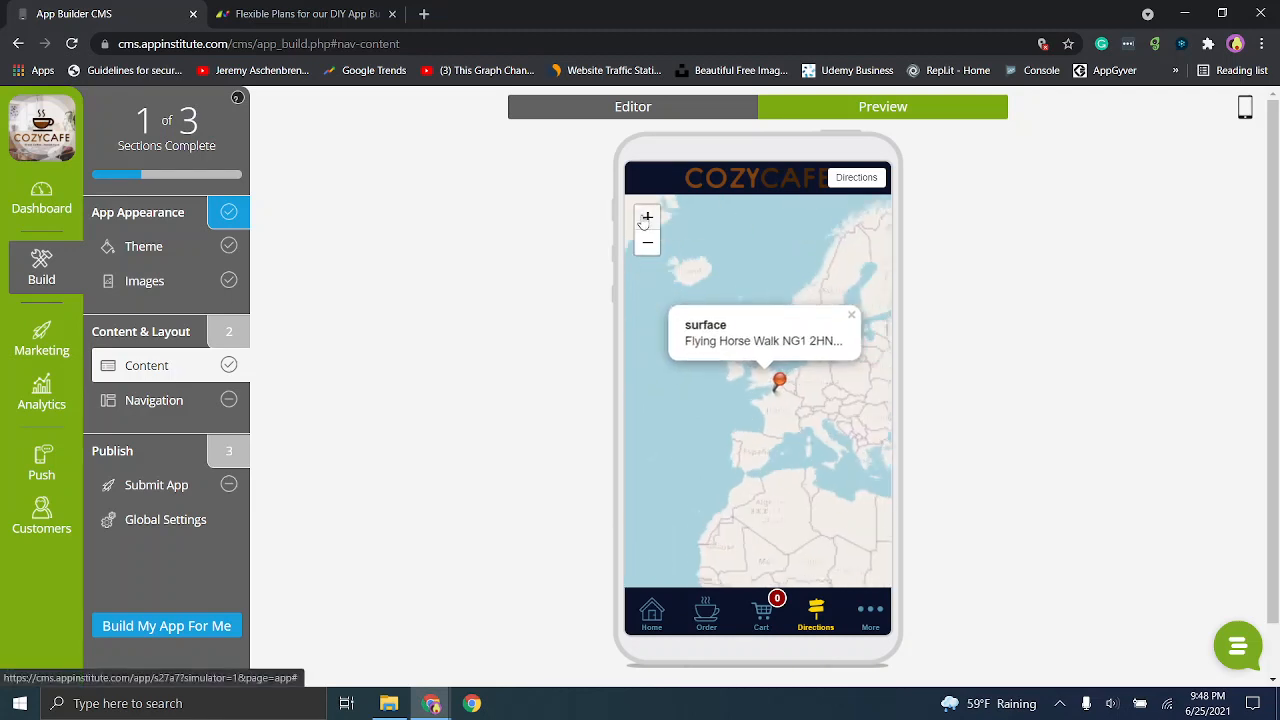
pyautogui.click(647, 217)
pyautogui.click(647, 217)
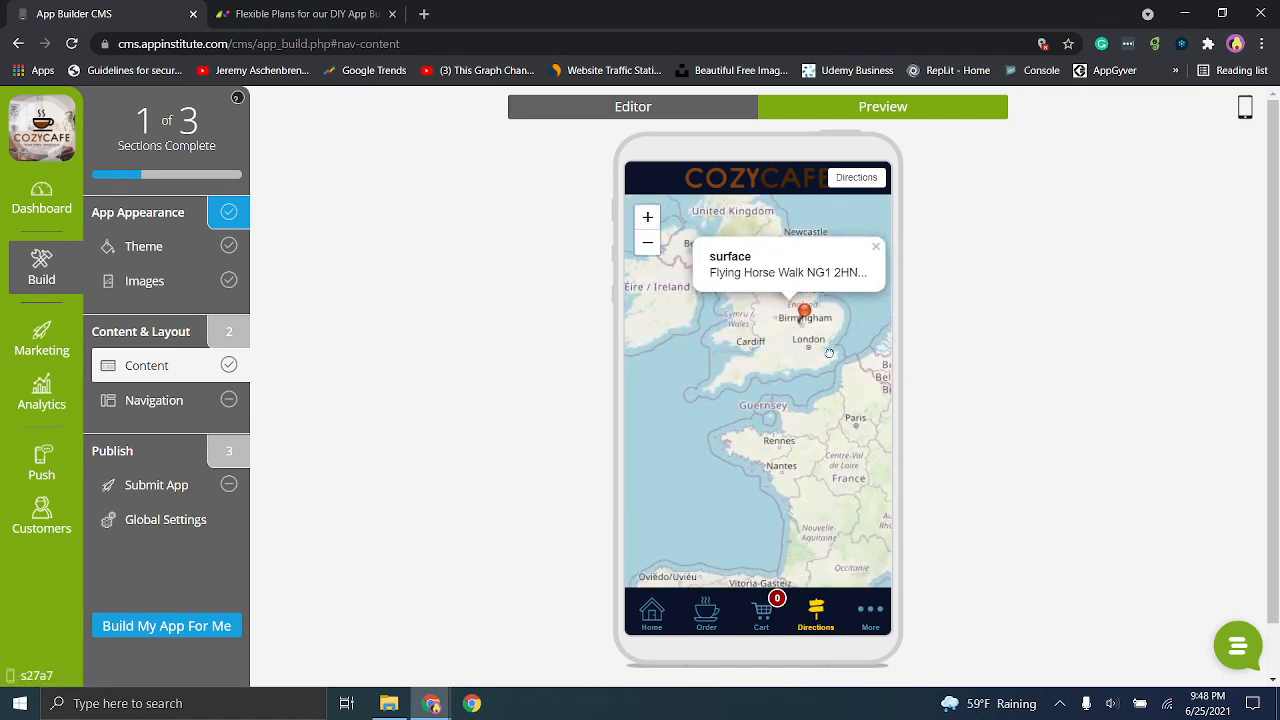
pyautogui.moveTo(835, 333); pyautogui.dragTo(818, 393)
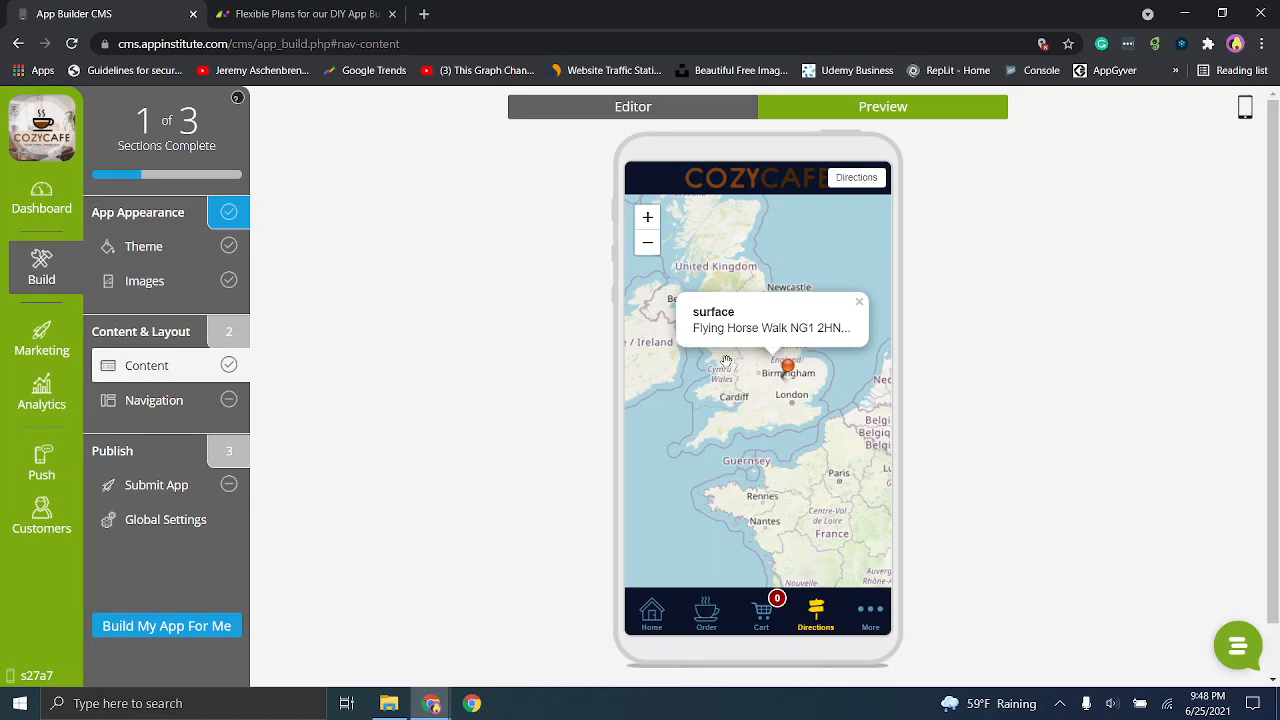
# - Return to the editor, review the Order tab's content and tab settings, and leave them without saving
pyautogui.click(631, 112)
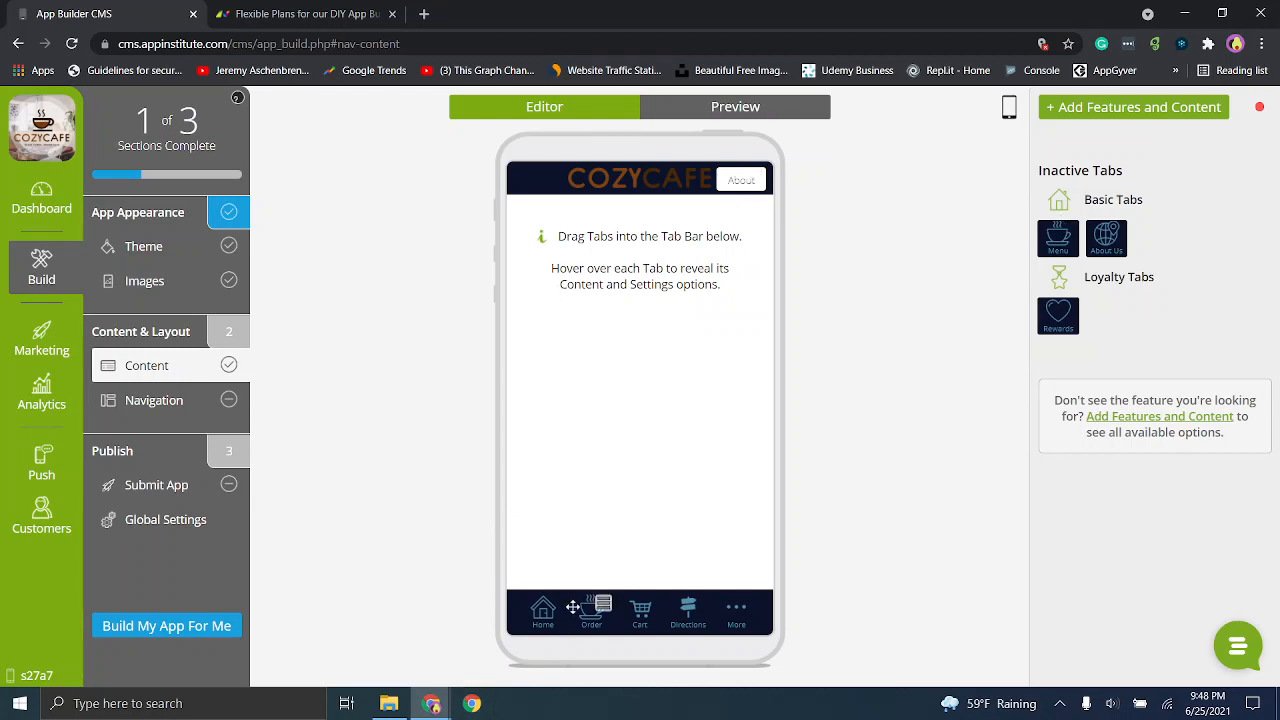
pyautogui.click(603, 604)
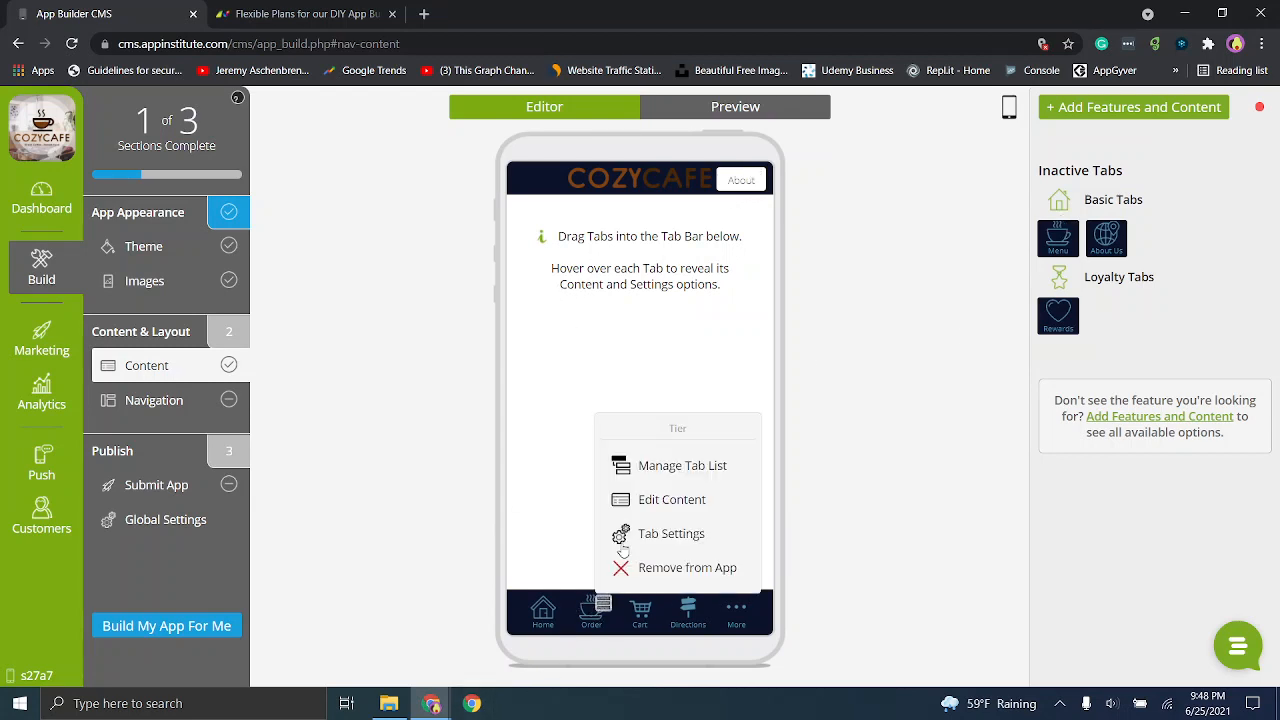
pyautogui.click(641, 494)
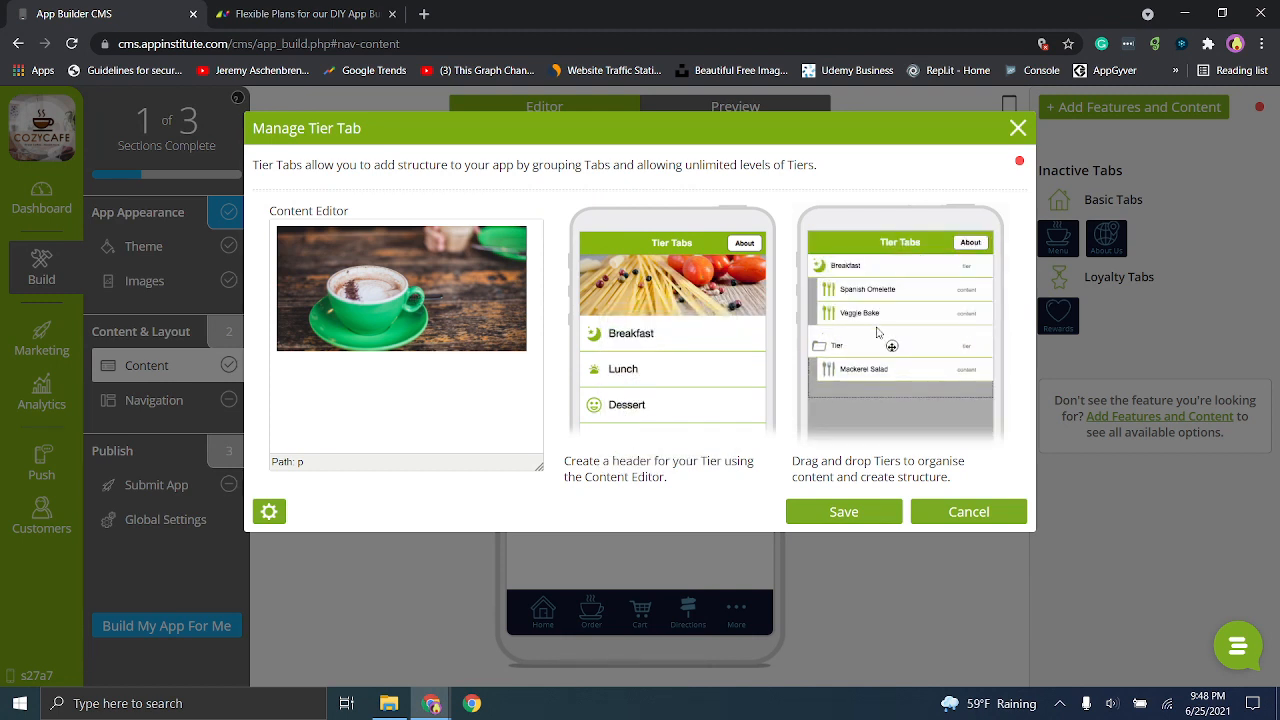
pyautogui.click(264, 513)
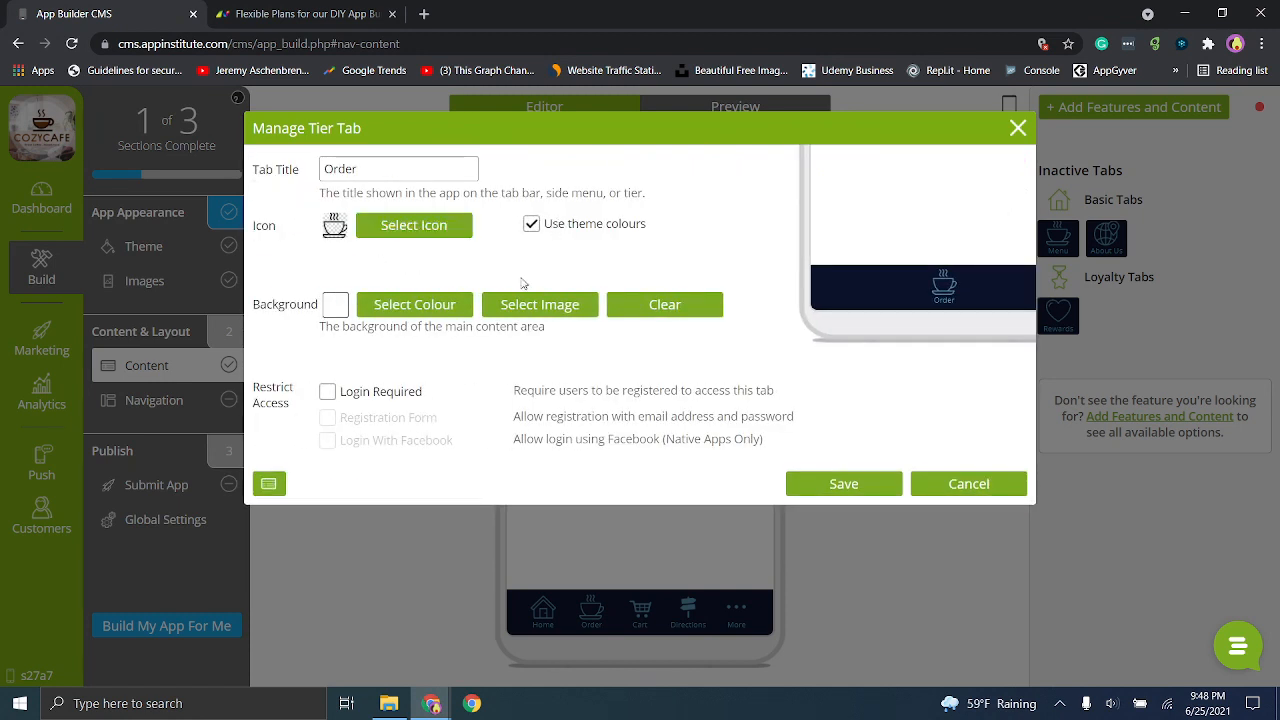
pyautogui.click(270, 484)
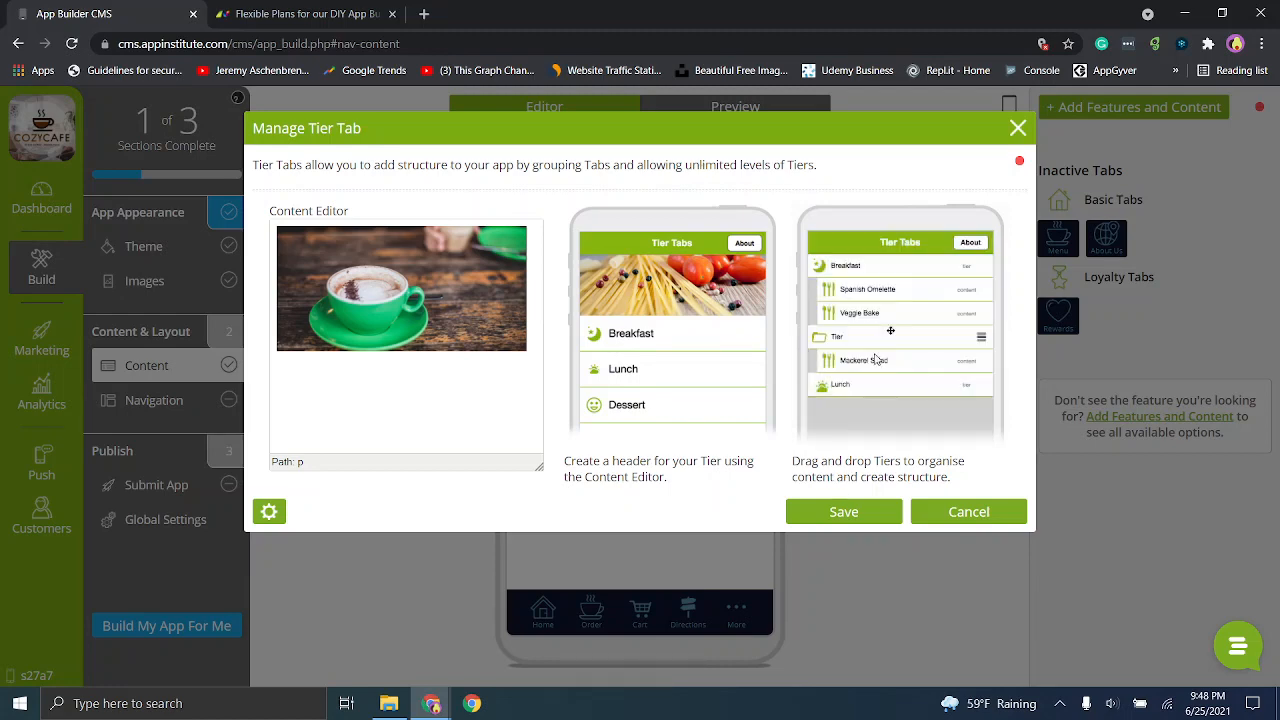
pyautogui.click(951, 515)
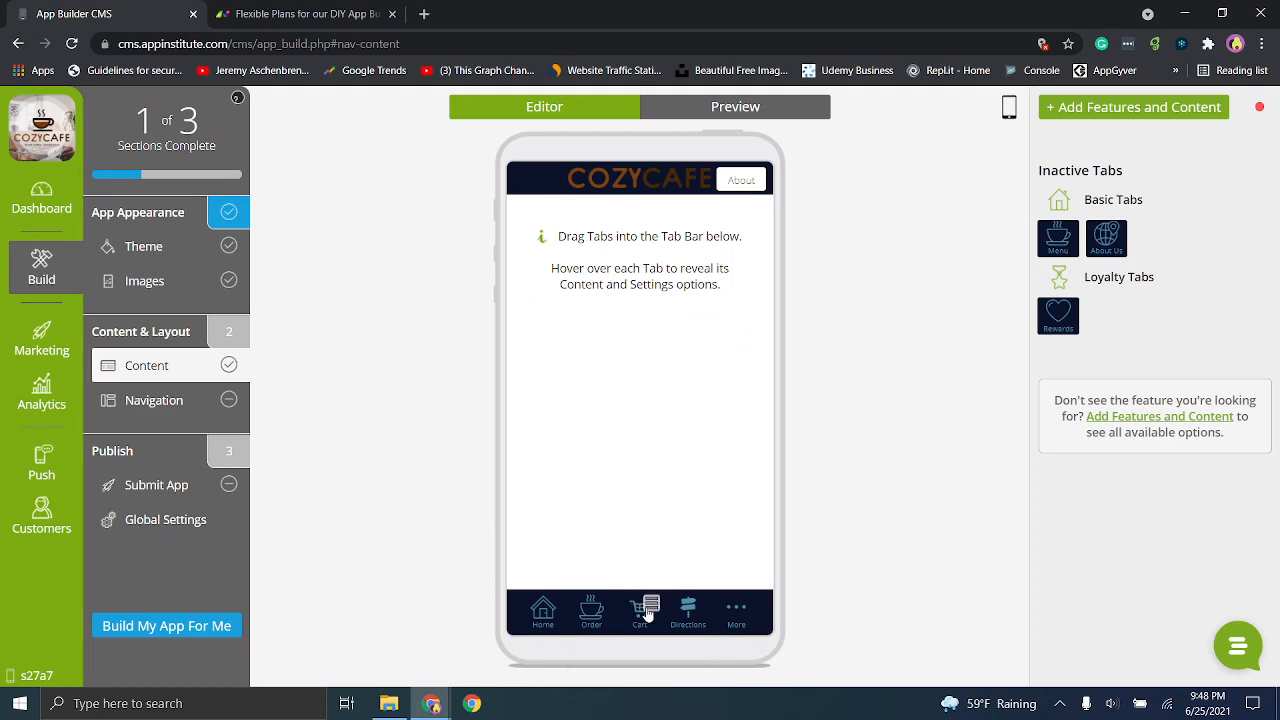
# - Review the Response Messages and Special Offers sections of the Cart tab's content and leave without saving
pyautogui.moveTo(642, 606)
pyautogui.click(672, 500)
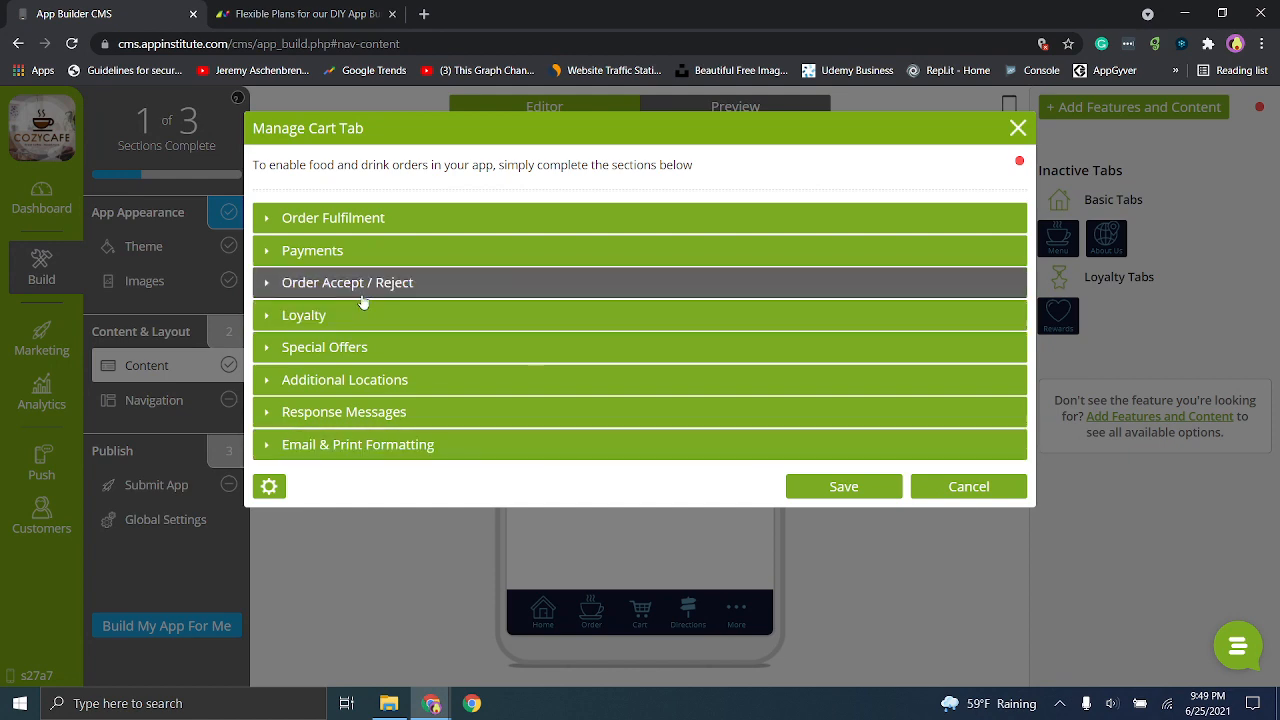
pyautogui.click(268, 416)
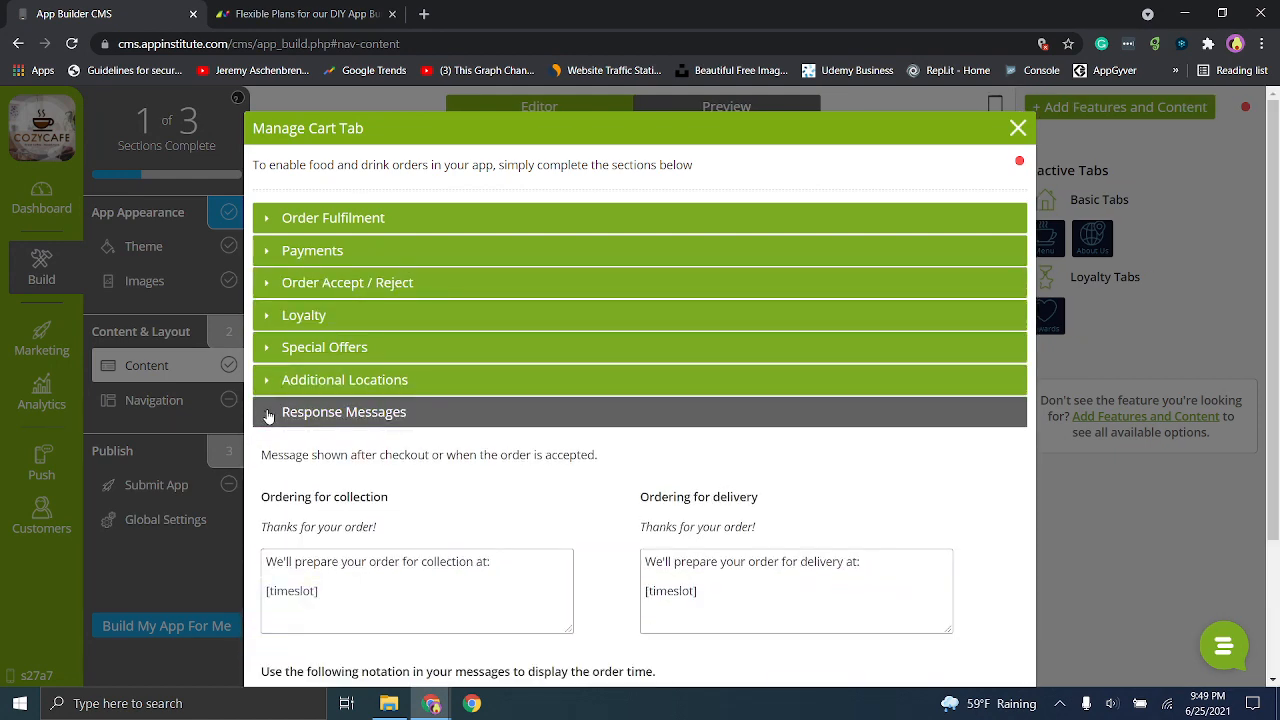
pyautogui.click(268, 414)
pyautogui.click(268, 350)
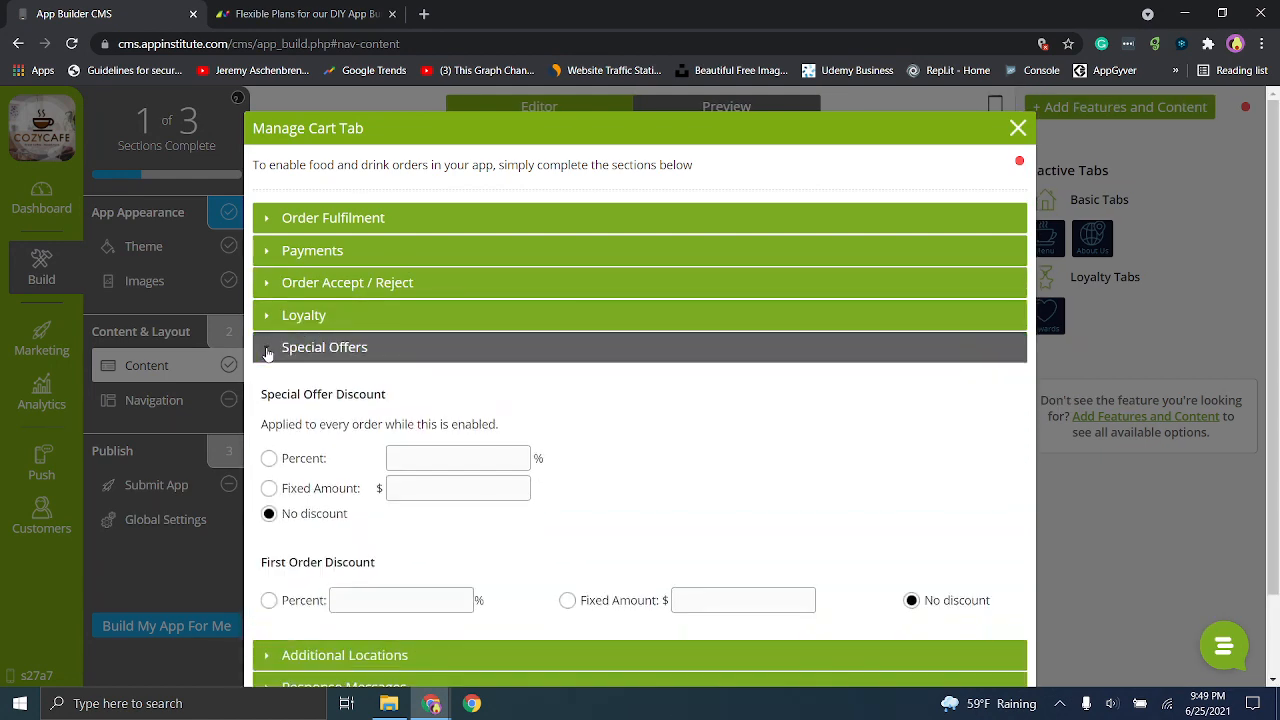
pyautogui.click(269, 349)
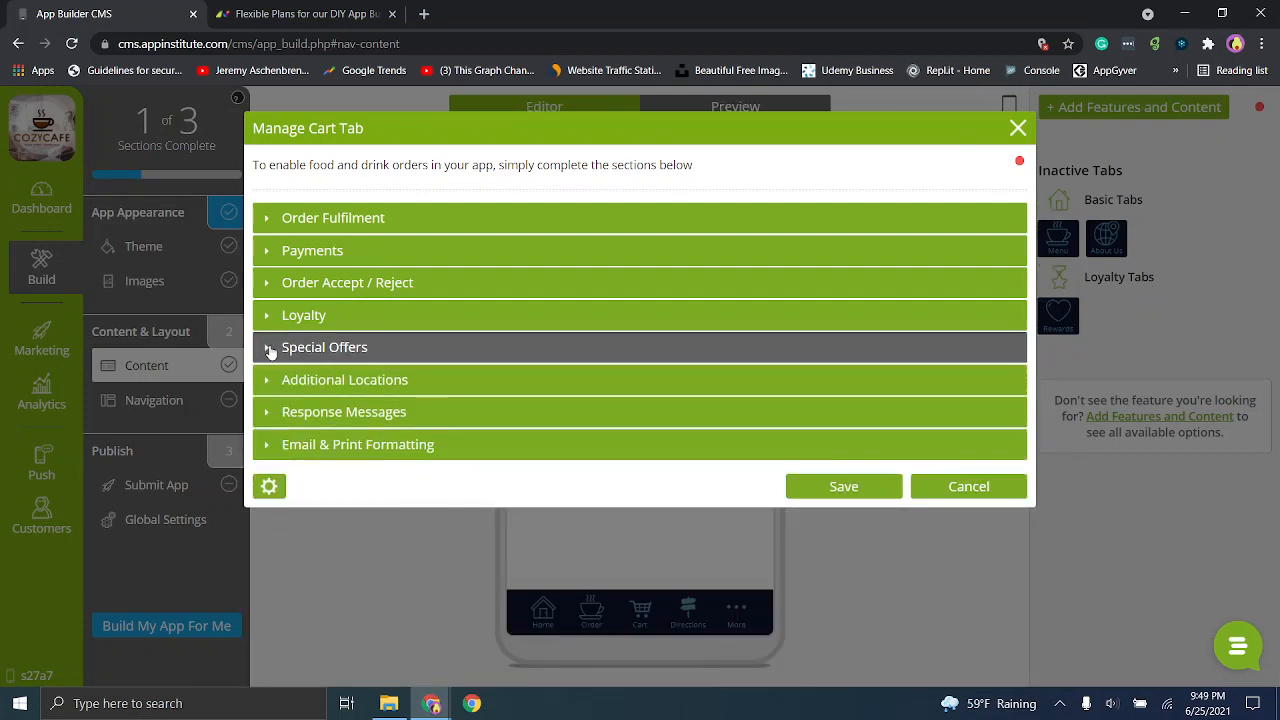
pyautogui.click(990, 488)
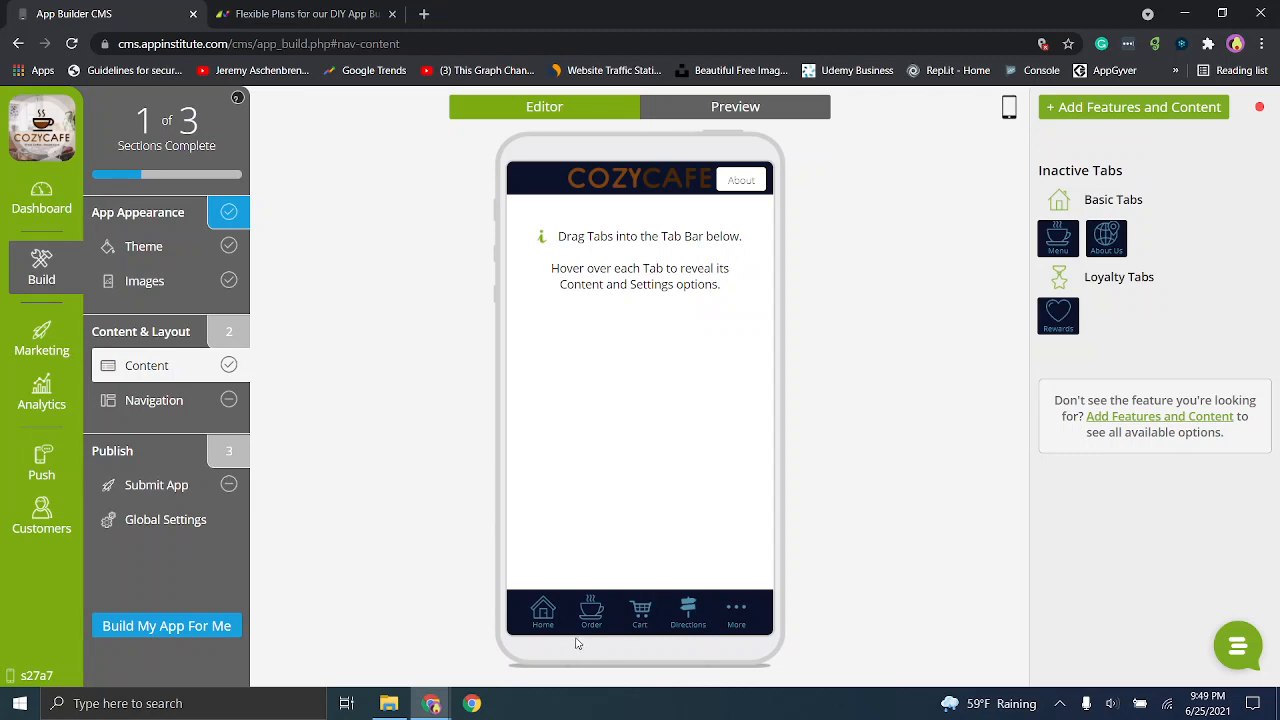
# - Check the Home tab's options, view the Order tab's content again and close it without saving
pyautogui.moveTo(558, 625)
pyautogui.moveTo(560, 613)
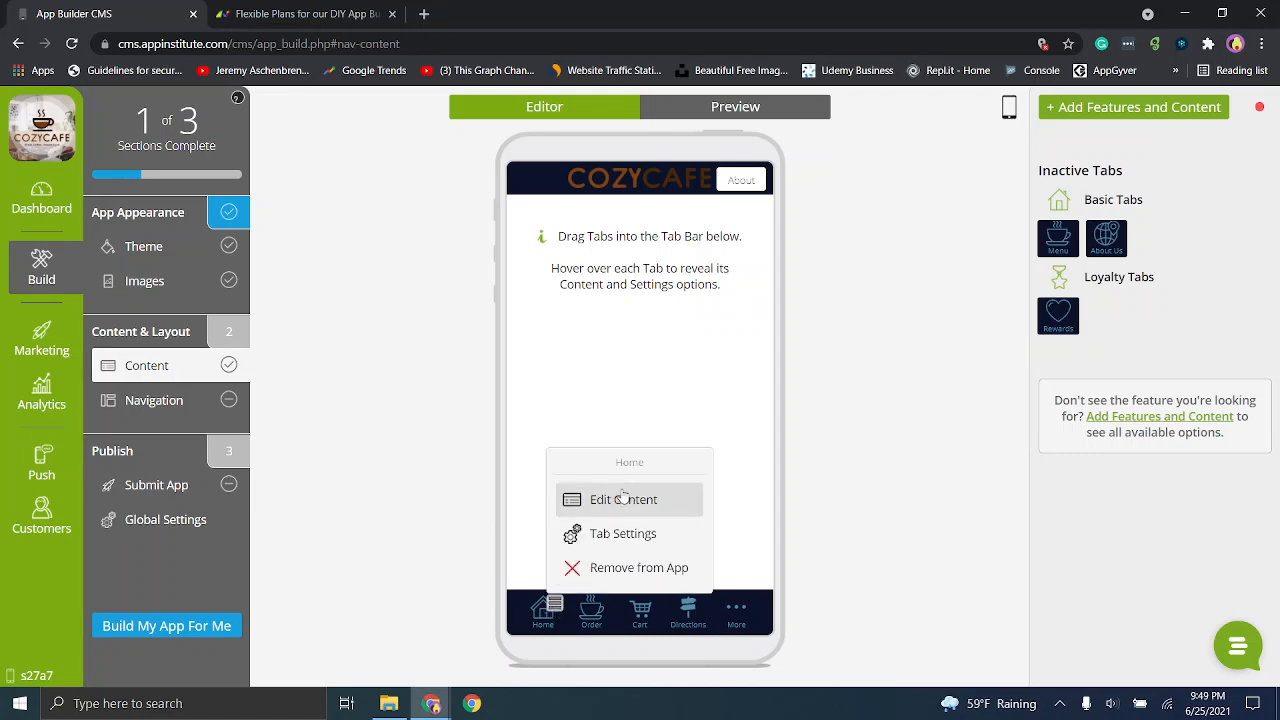
pyautogui.moveTo(606, 617)
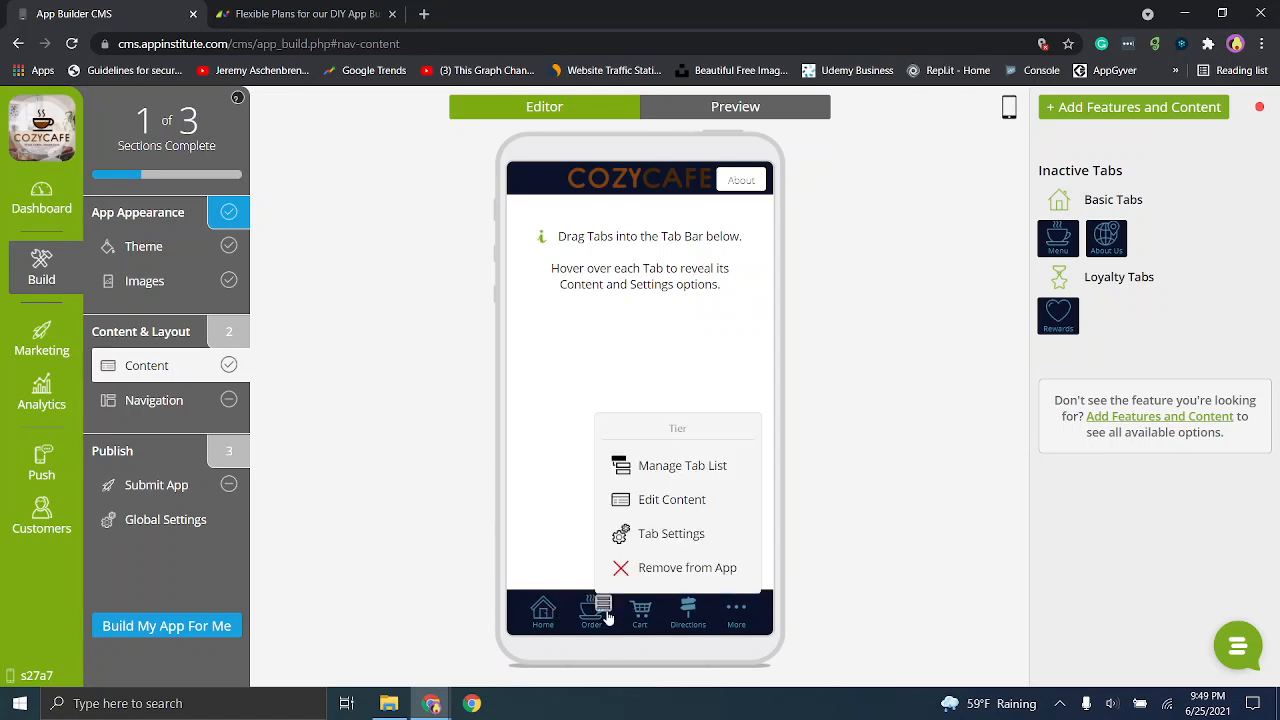
pyautogui.click(659, 501)
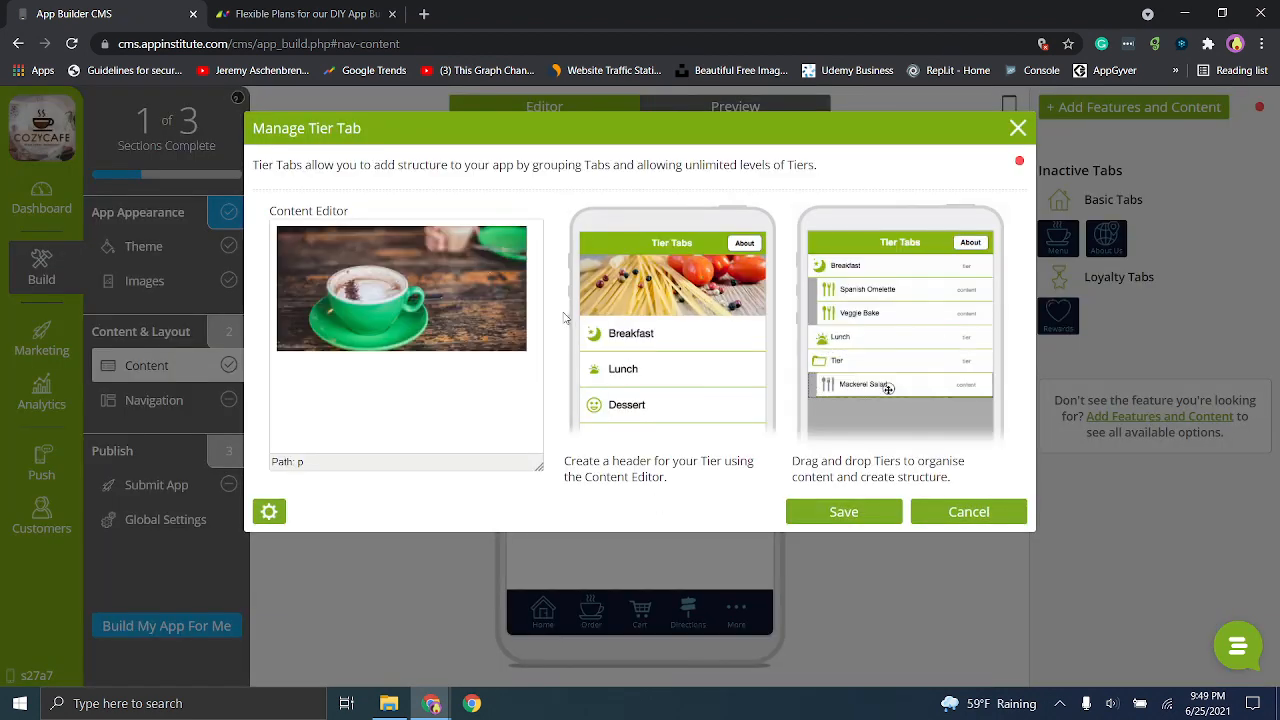
pyautogui.rightClick(965, 508)
pyautogui.click(929, 493)
pyautogui.click(938, 513)
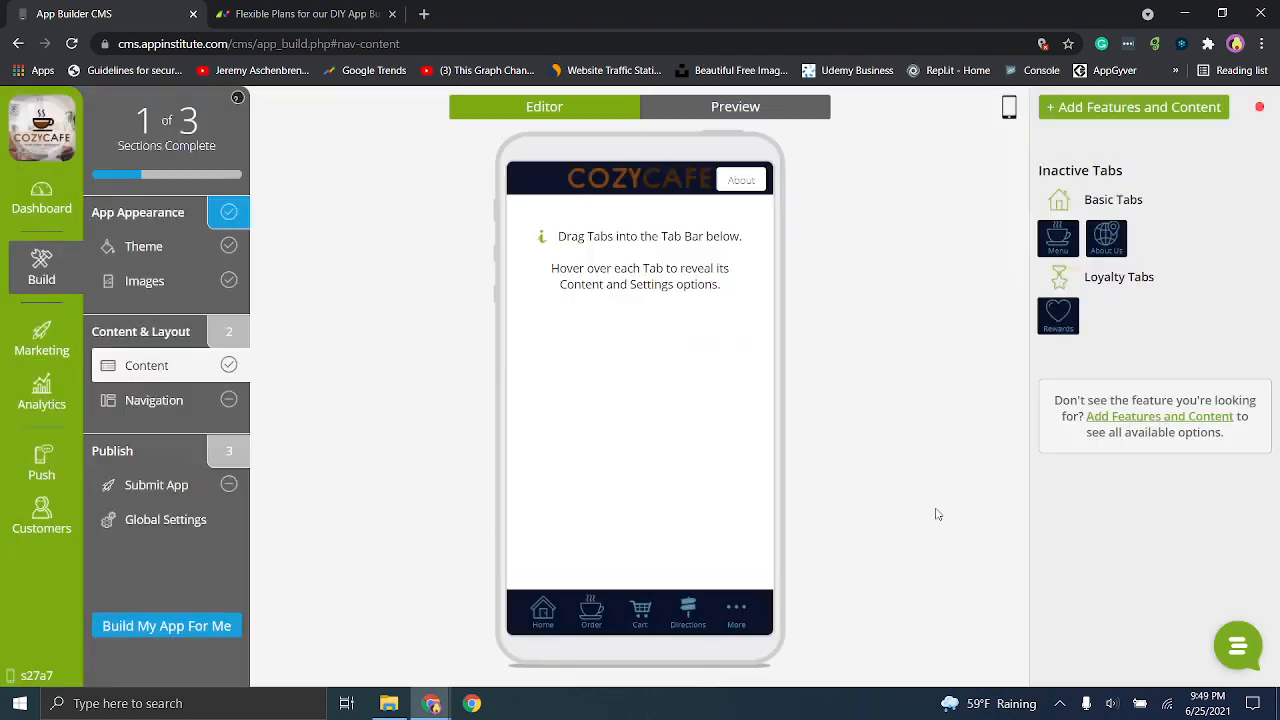
# - Apply the Side menu preset as the app's navigation style, accepting the loss of the customised navigation settings
pyautogui.click(175, 400)
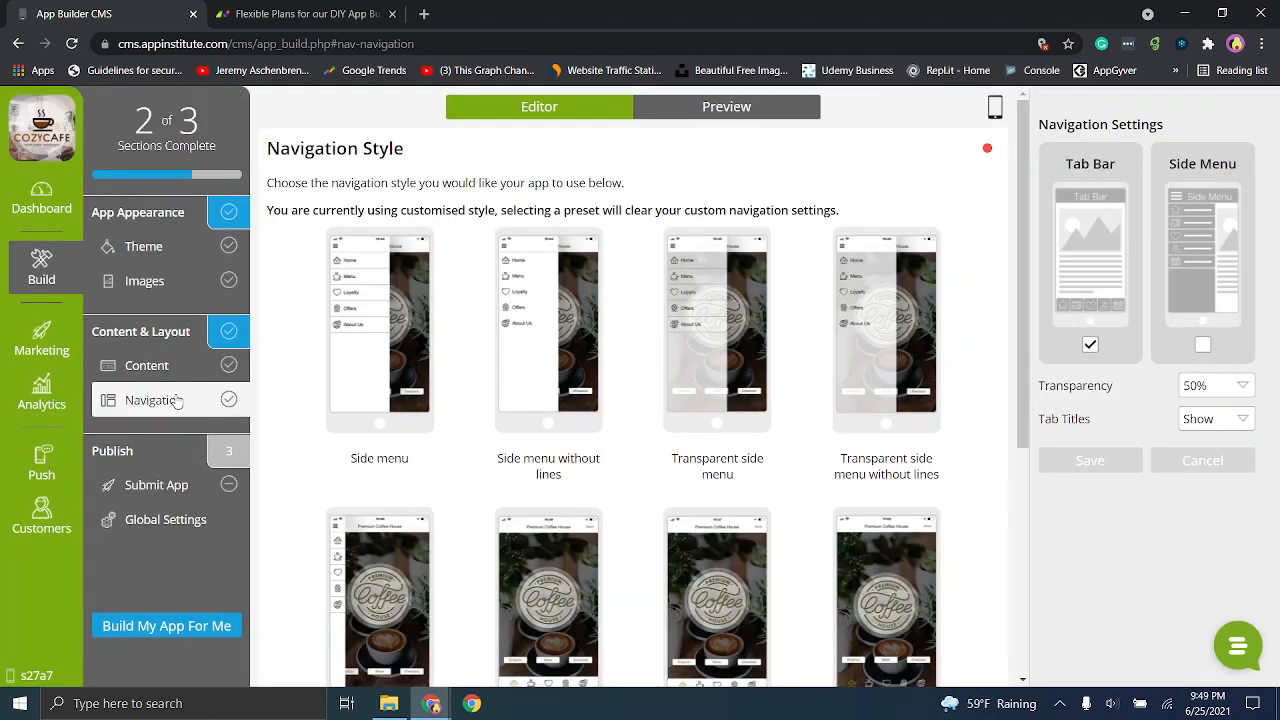
pyautogui.click(348, 297)
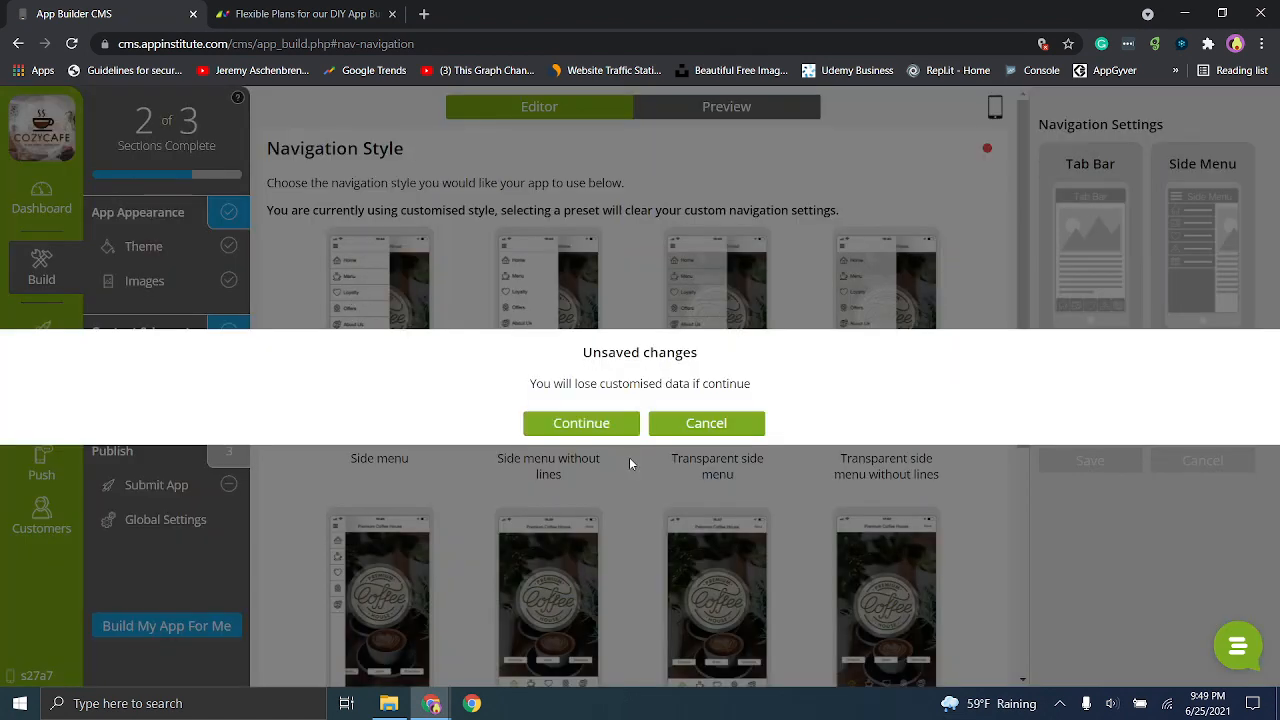
pyautogui.click(598, 423)
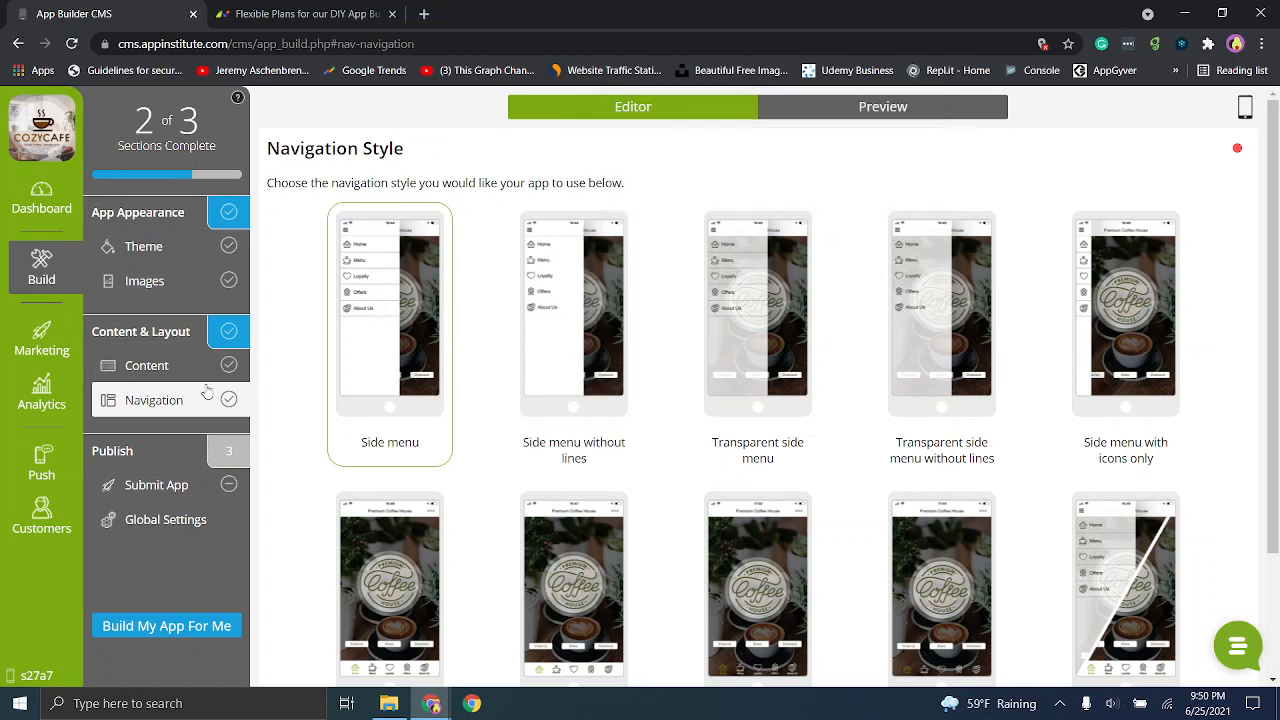
# - Preview the app and try the side menu by visiting its Home, Order and Directions entries
pyautogui.click(849, 110)
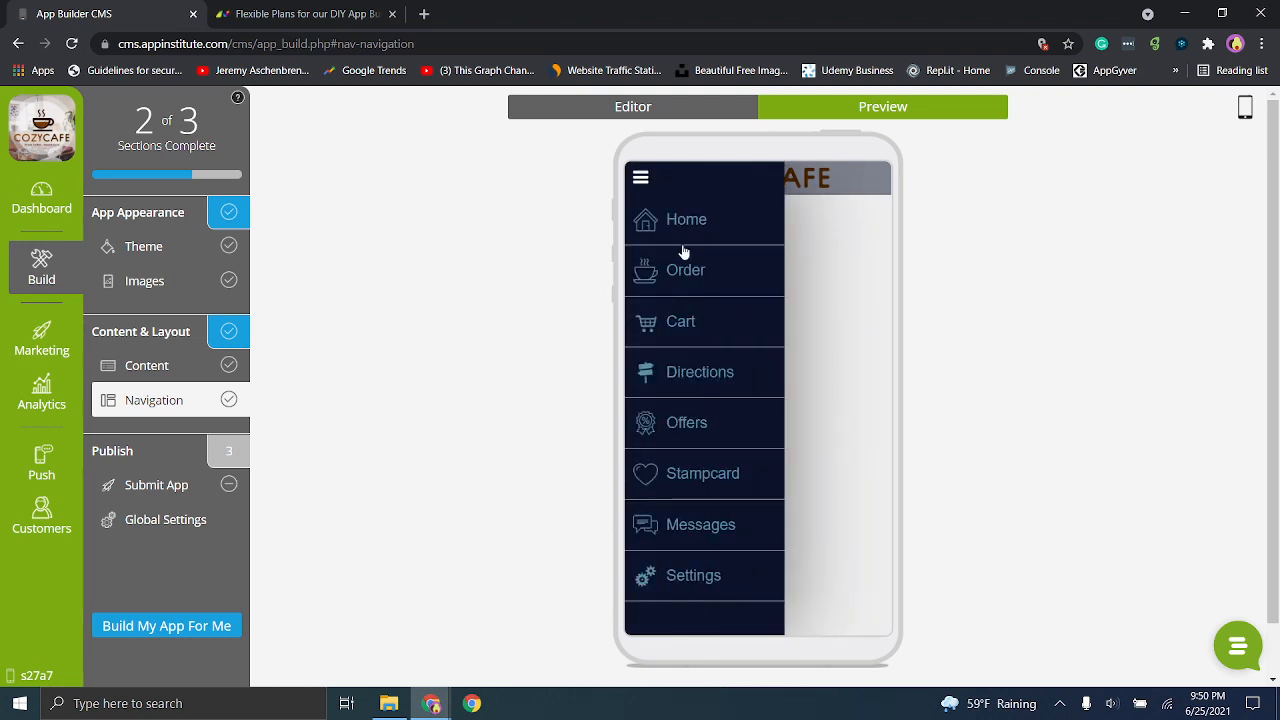
pyautogui.click(640, 180)
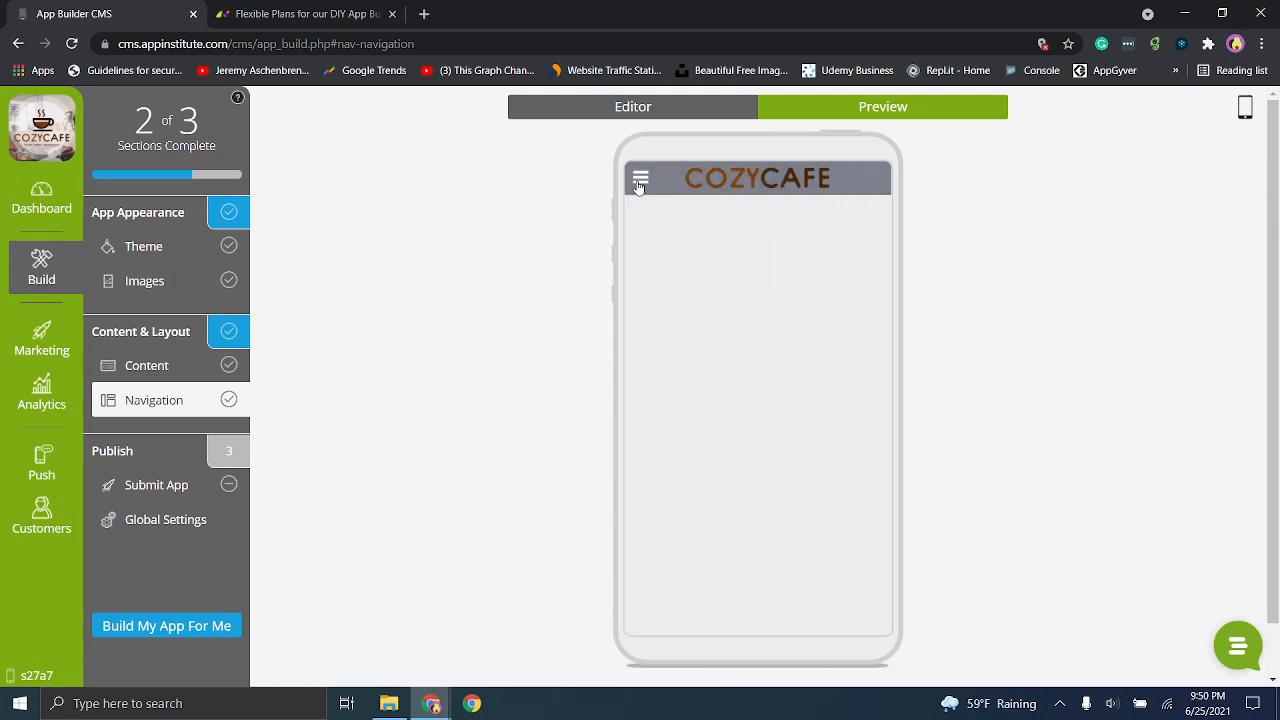
pyautogui.click(640, 184)
pyautogui.click(673, 220)
pyautogui.click(648, 179)
pyautogui.click(695, 289)
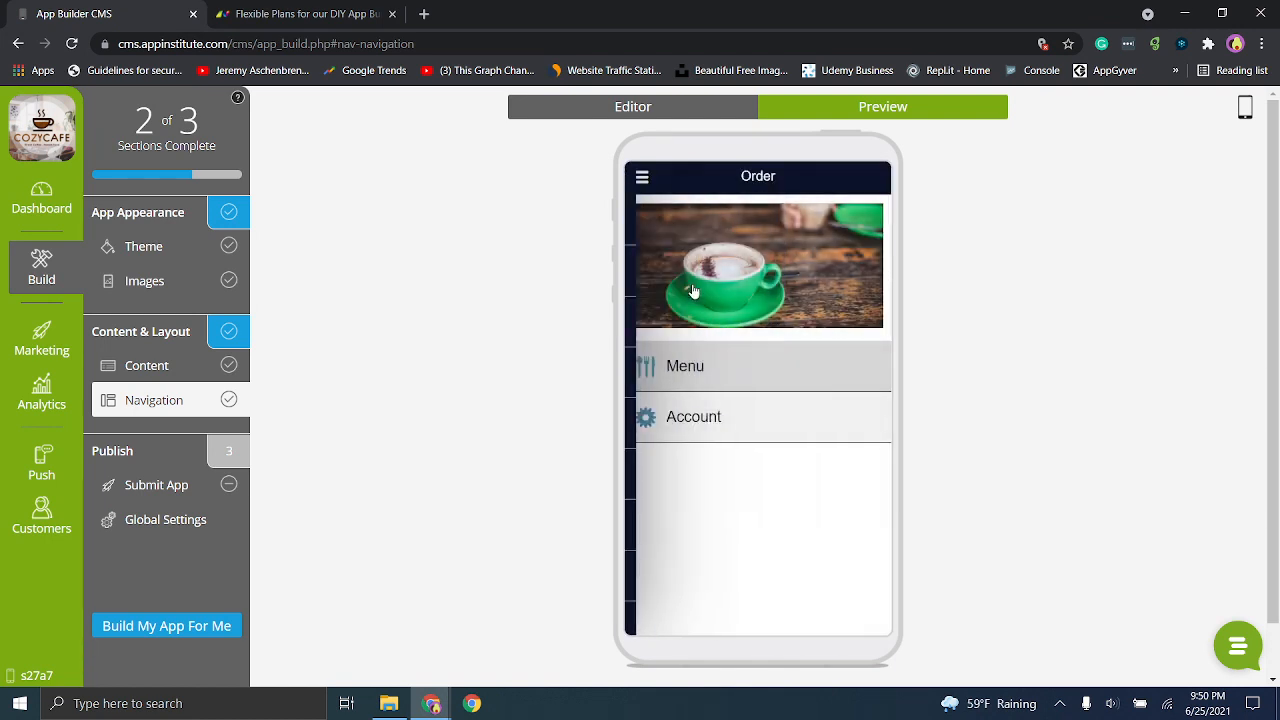
pyautogui.click(642, 176)
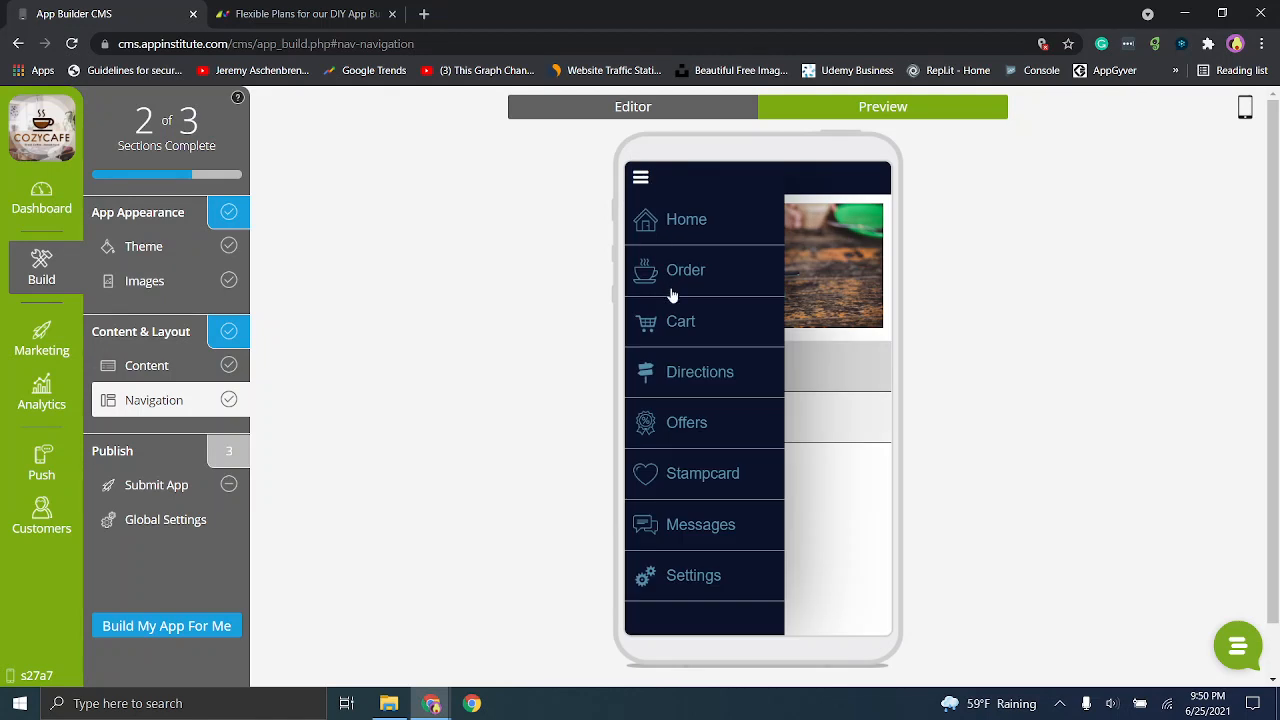
pyautogui.click(702, 380)
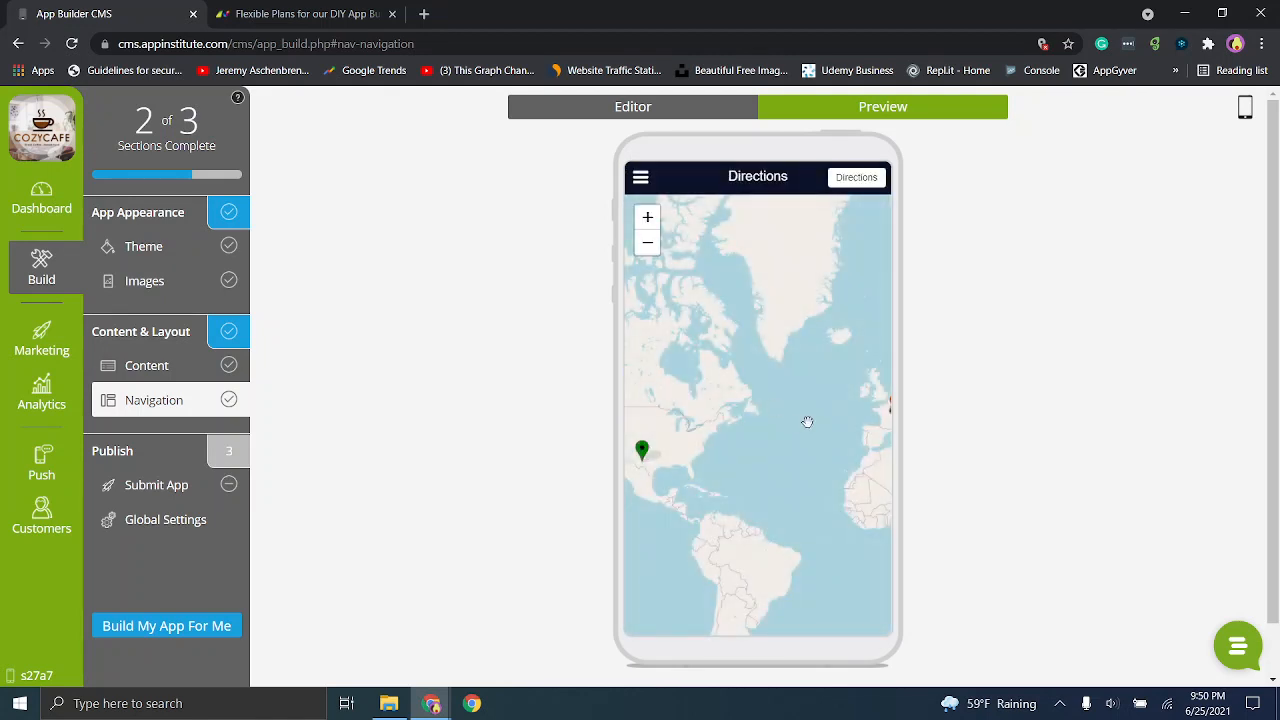
pyautogui.moveTo(801, 404); pyautogui.dragTo(800, 358)
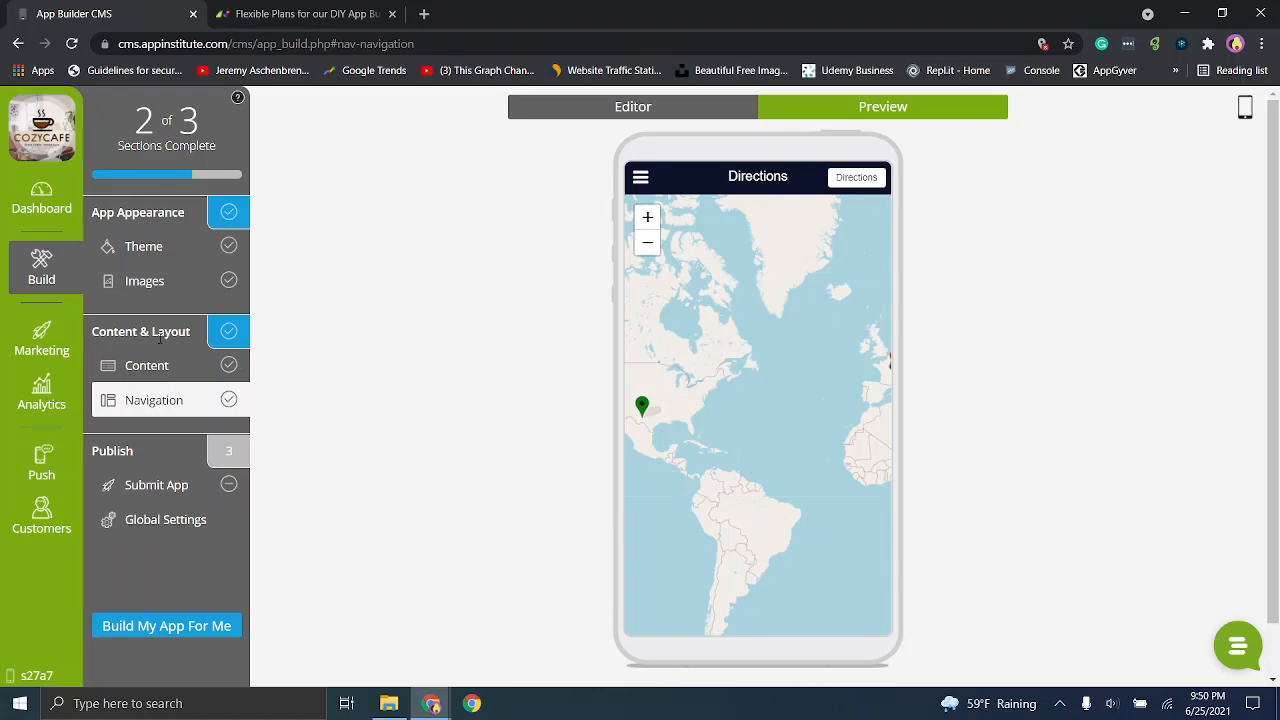
# - Return to the app's content editor, dismissing the launch checklist, and view the Order tab's options
pyautogui.click(166, 366)
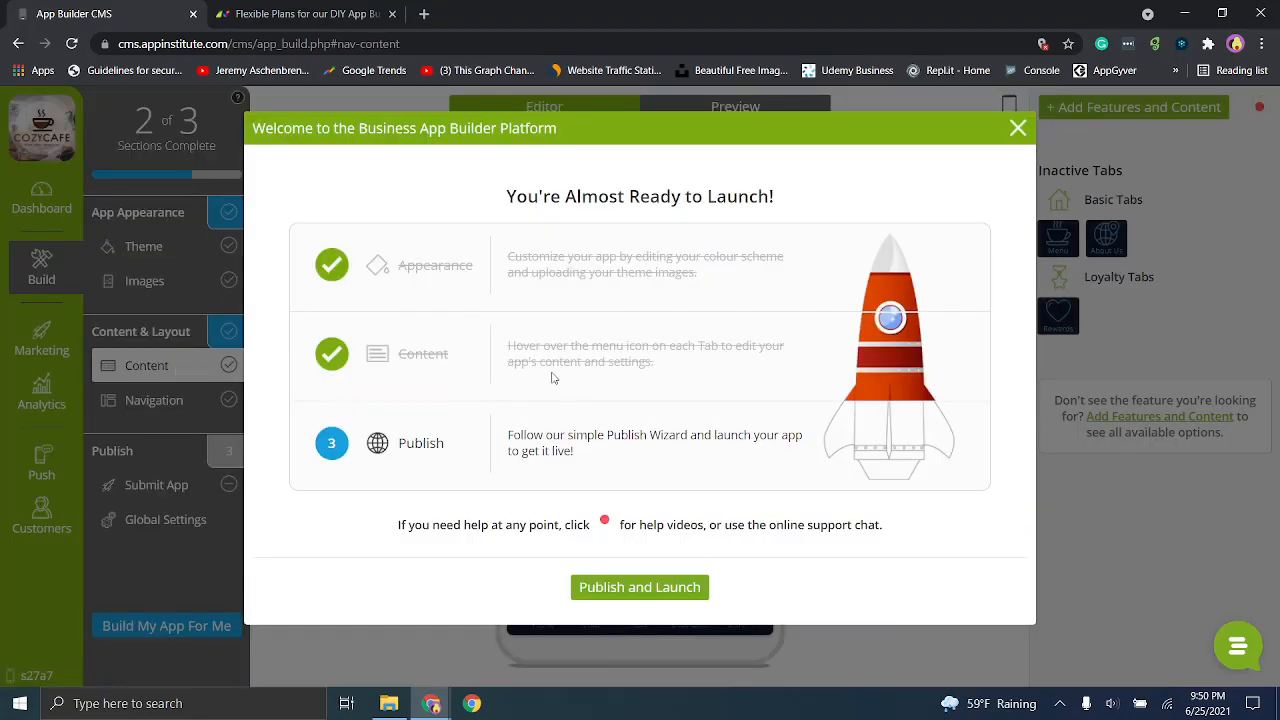
pyautogui.click(1016, 136)
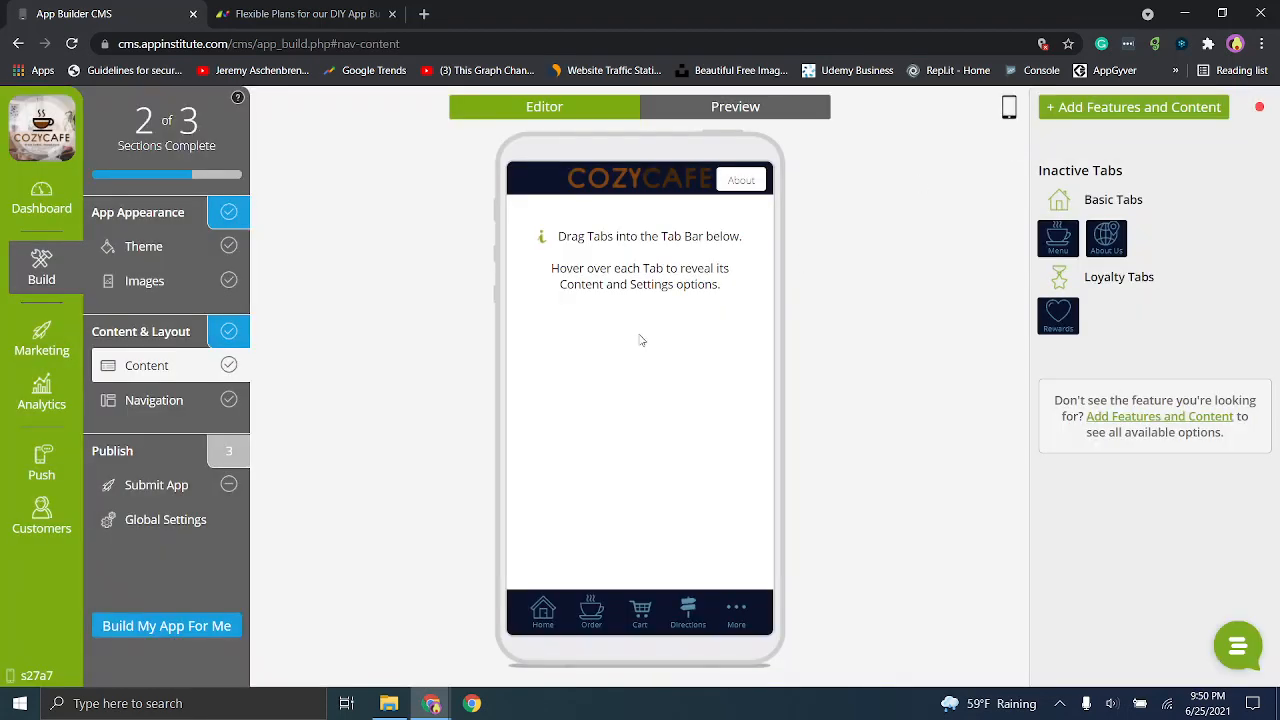
pyautogui.click(604, 605)
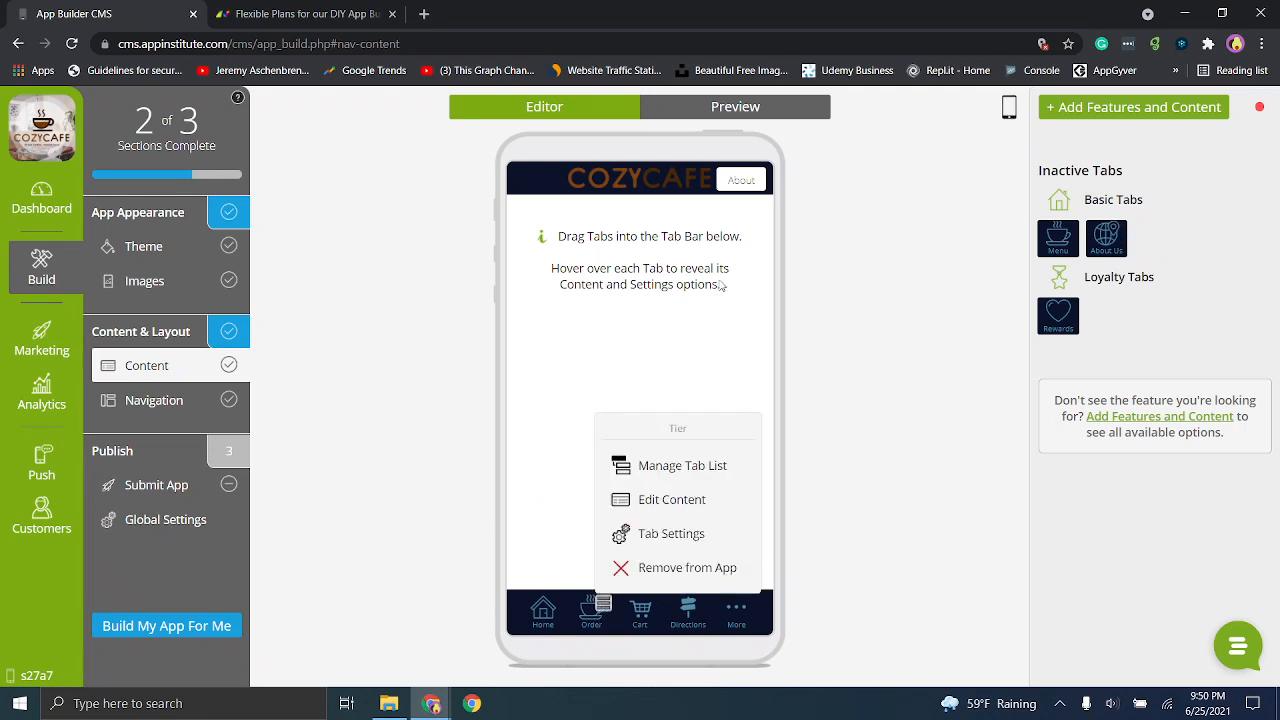
pyautogui.click(1090, 118)
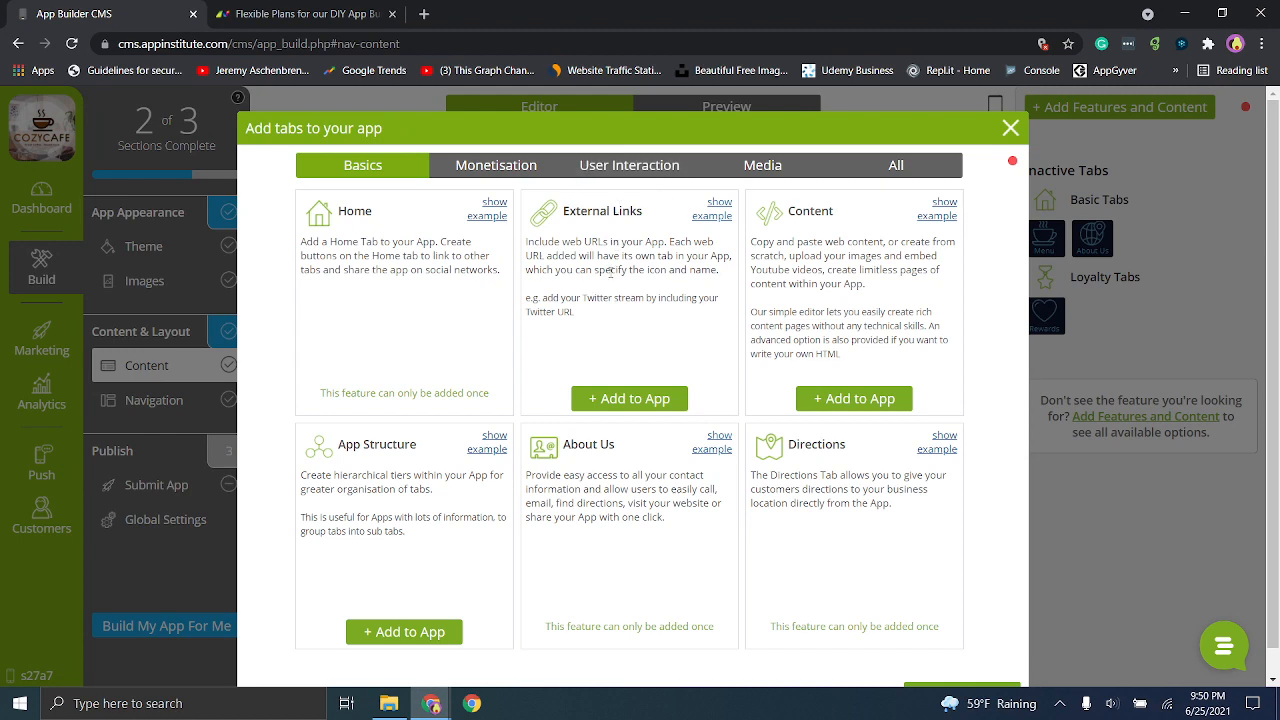
pyautogui.click(614, 390)
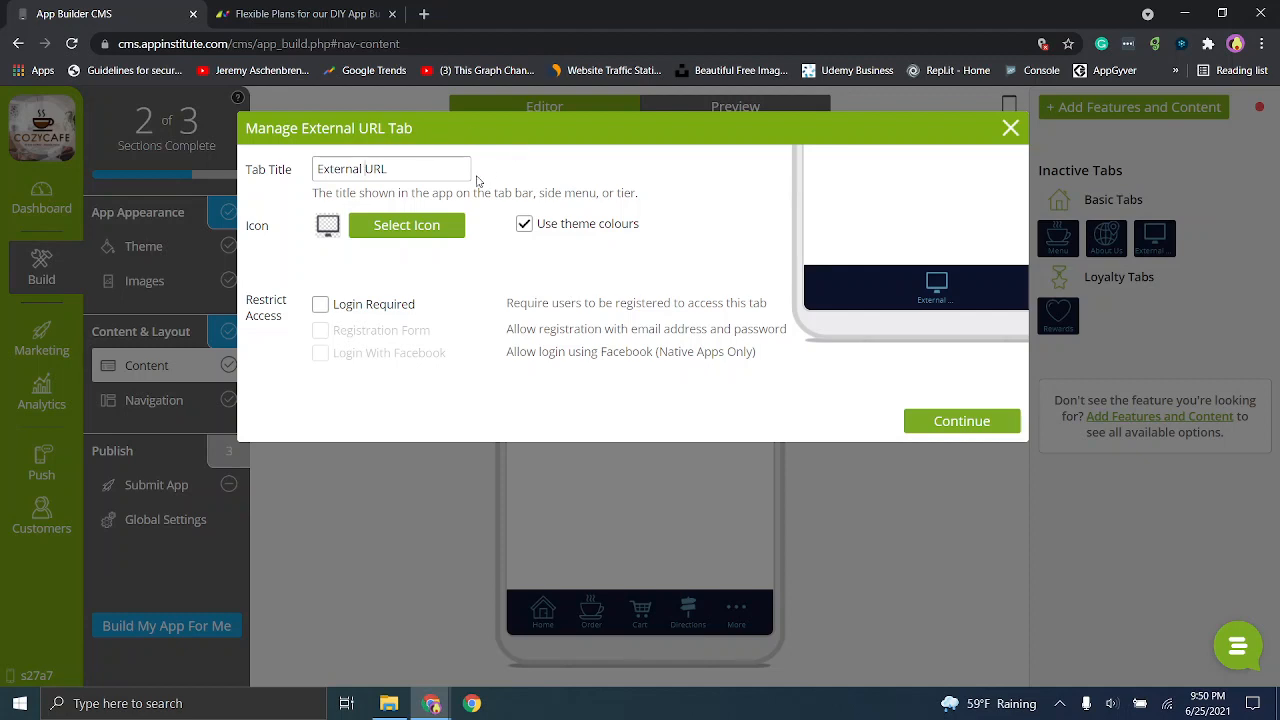
pyautogui.hotkey('ctrl', 'a')
pyautogui.write('www')
pyautogui.click(477, 180)
pyautogui.click(971, 420)
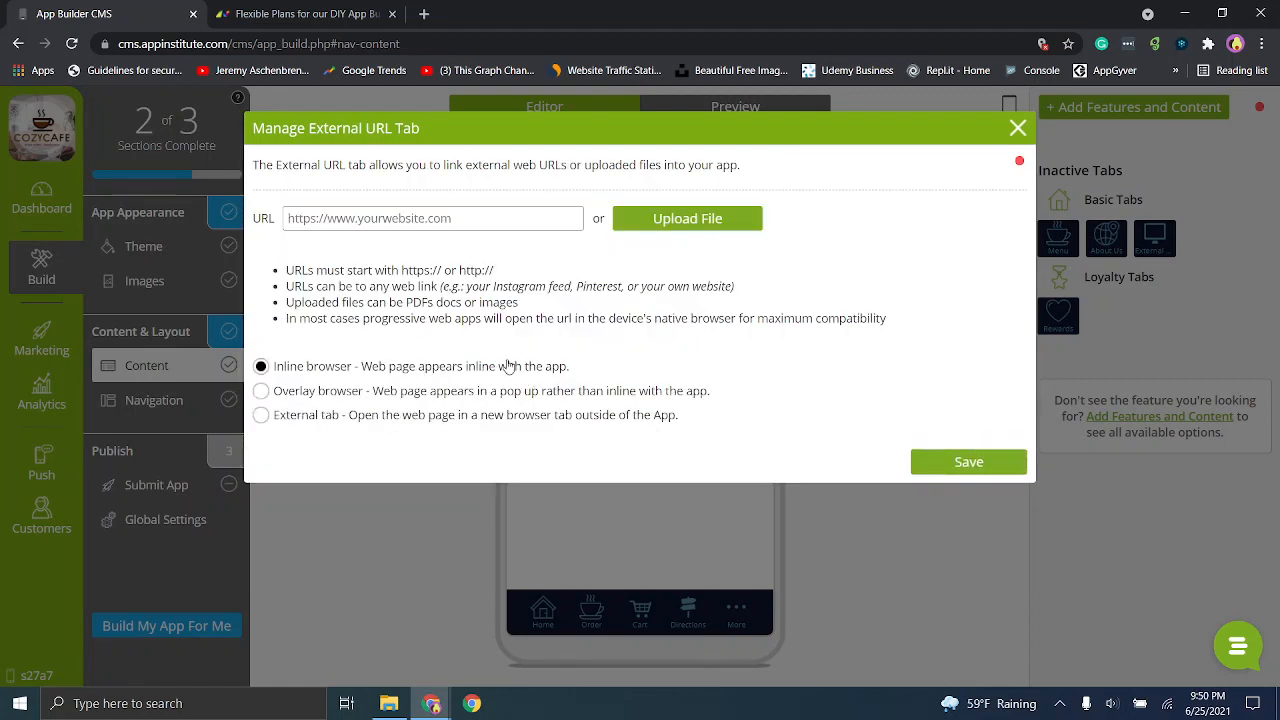
pyautogui.click(963, 470)
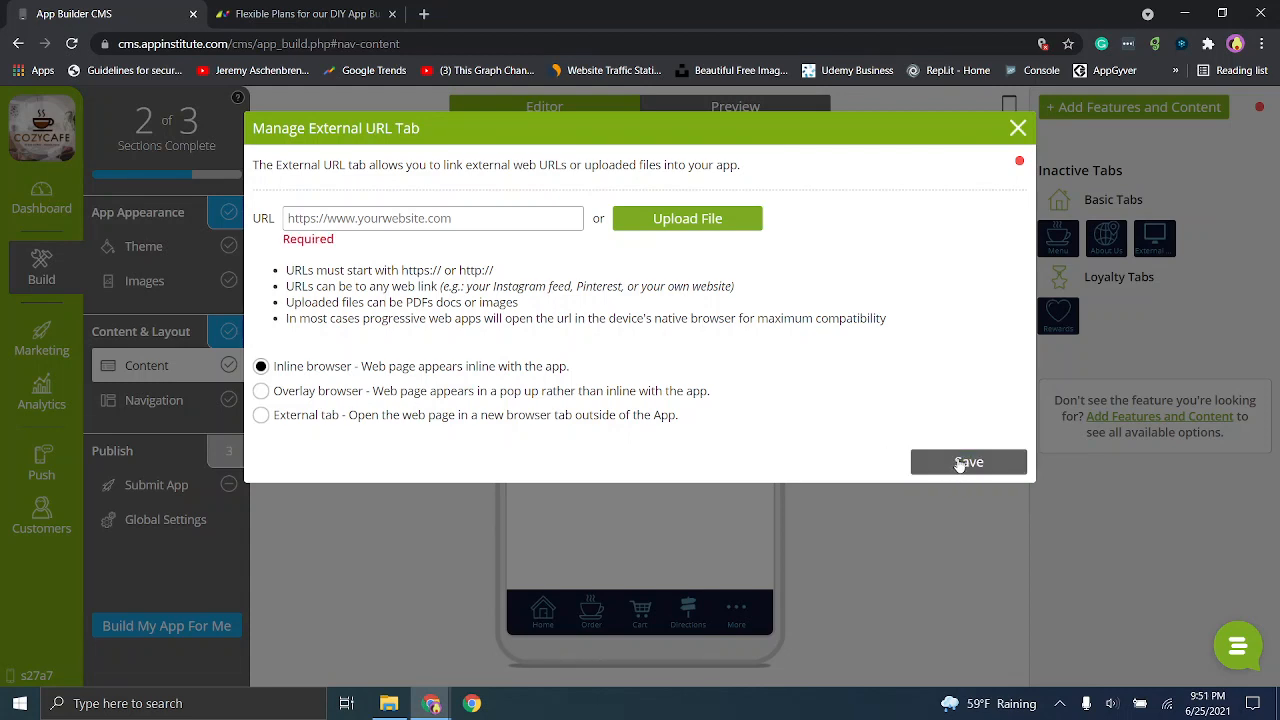
pyautogui.click(461, 219)
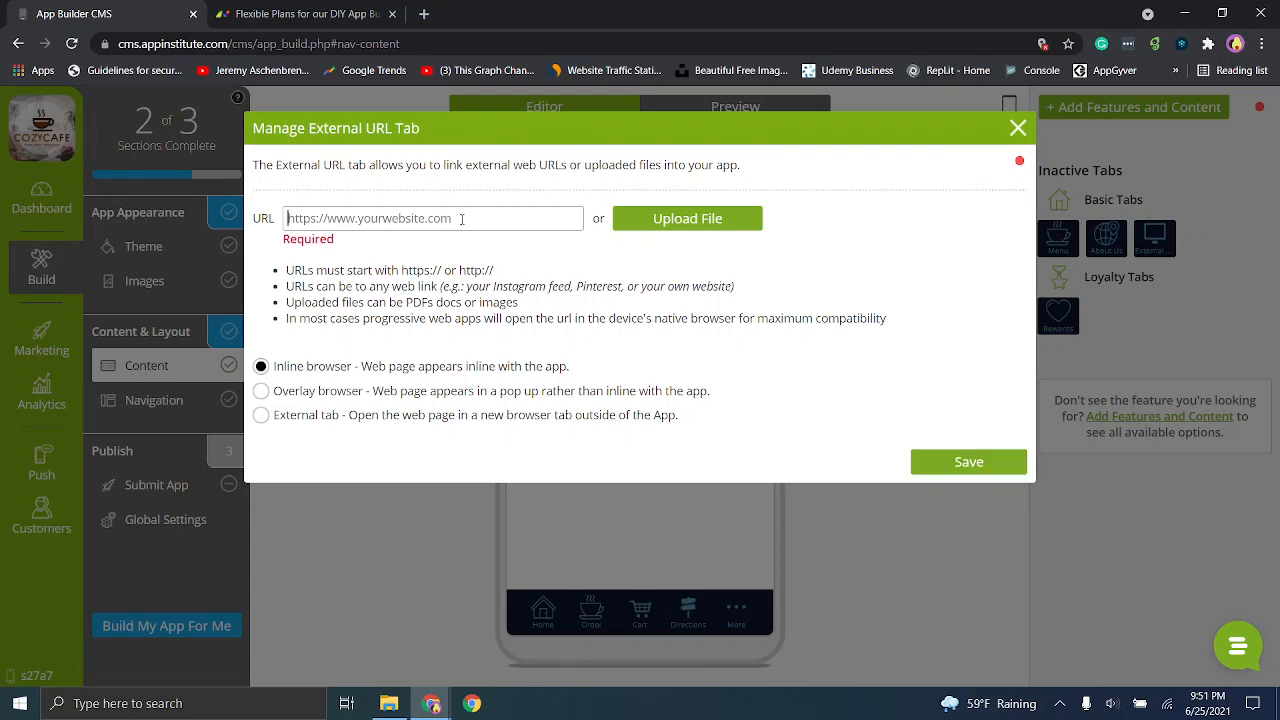
pyautogui.write('http://www.google.com')
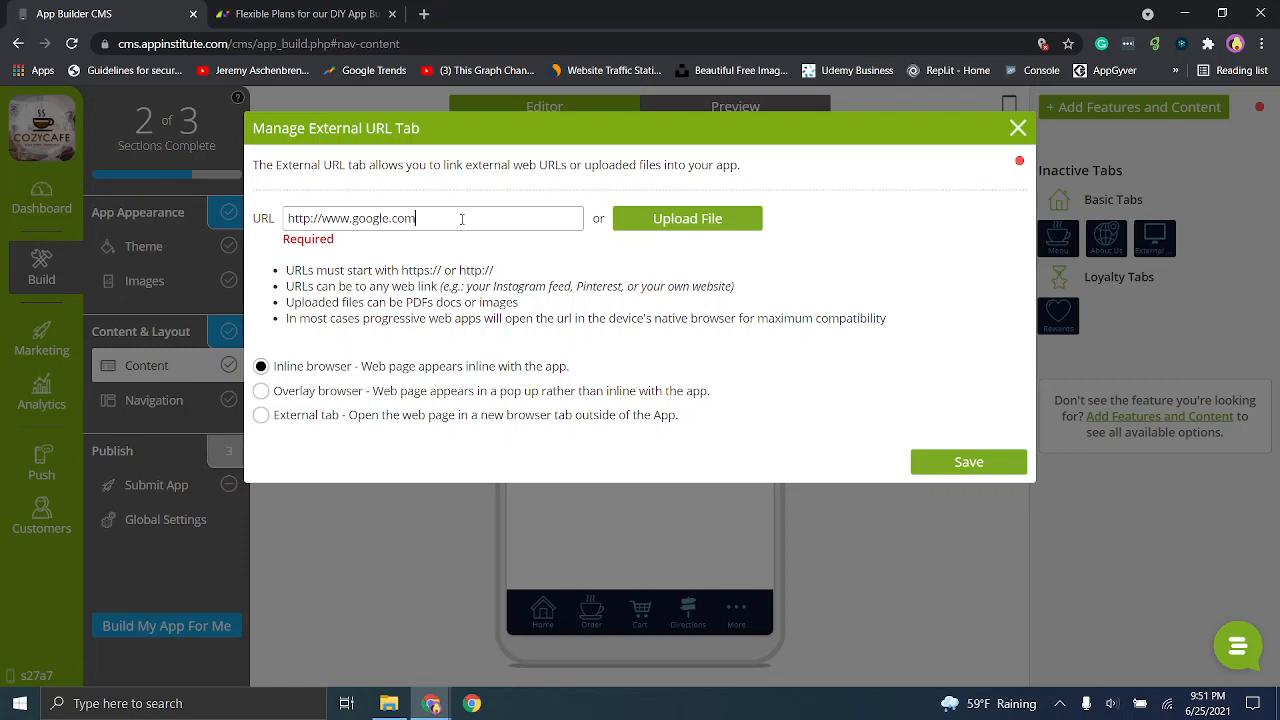
pyautogui.click(982, 463)
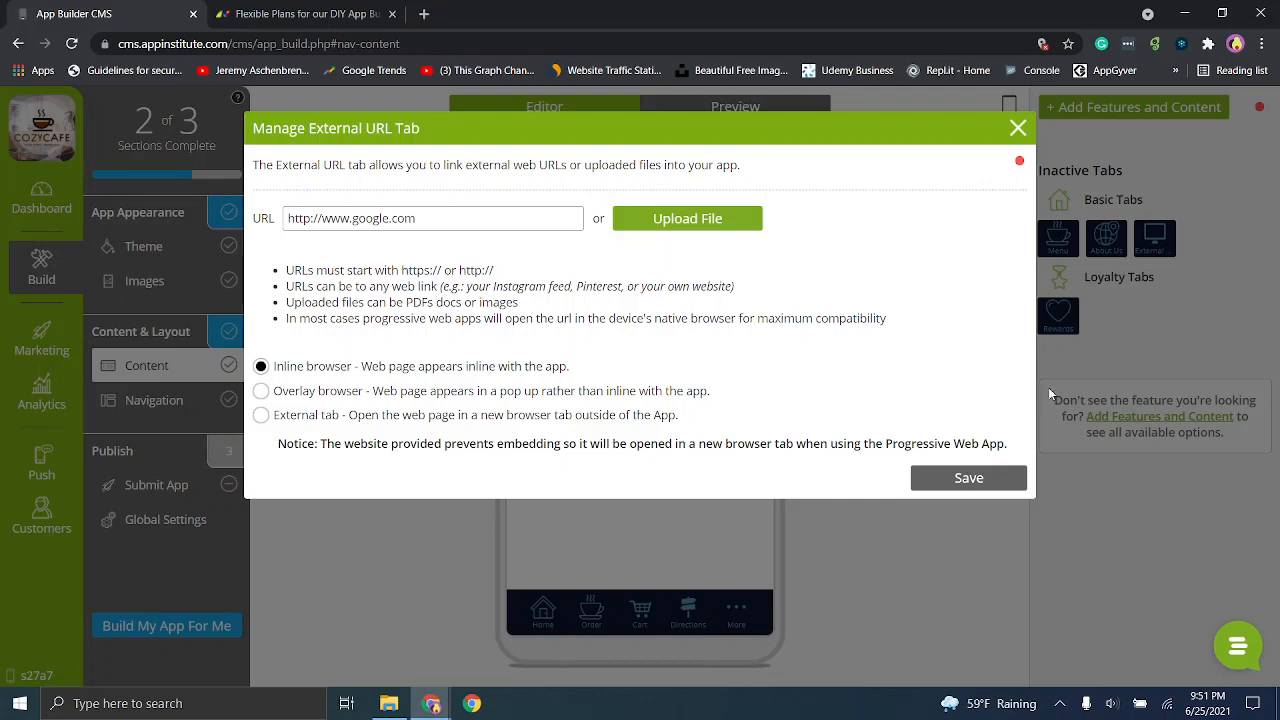
pyautogui.click(1018, 482)
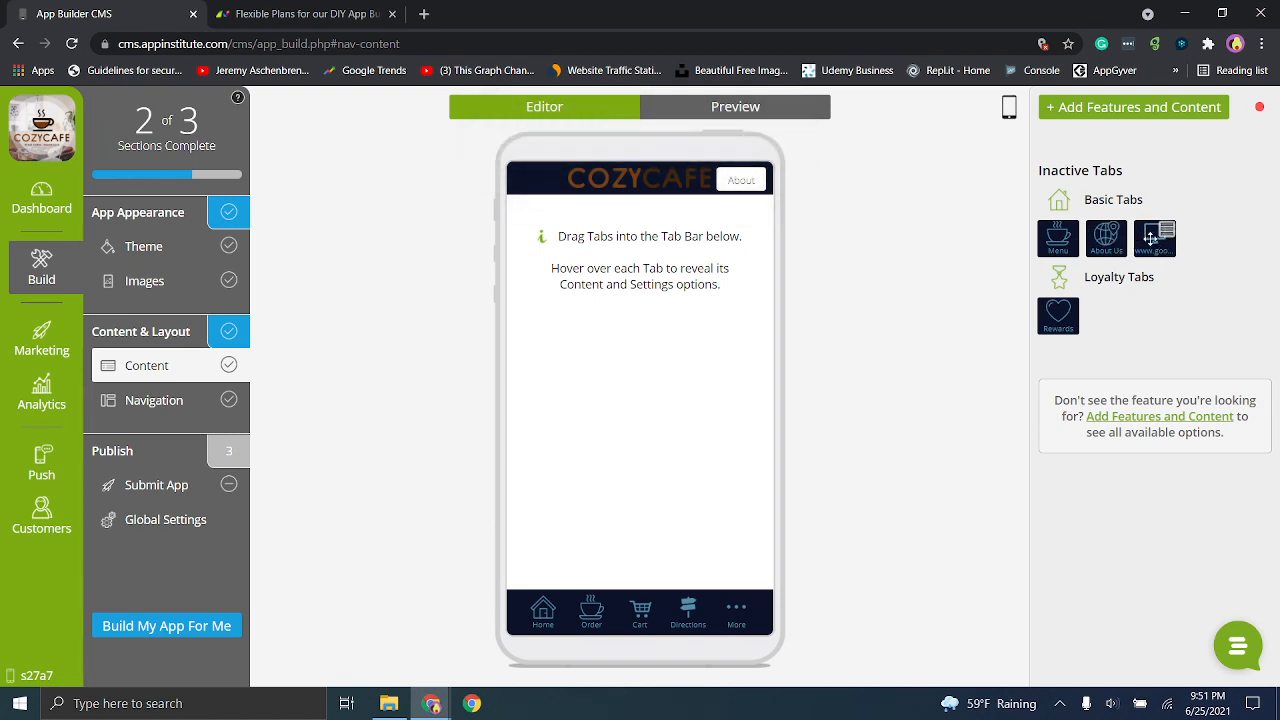
pyautogui.moveTo(1143, 247); pyautogui.dragTo(701, 607)
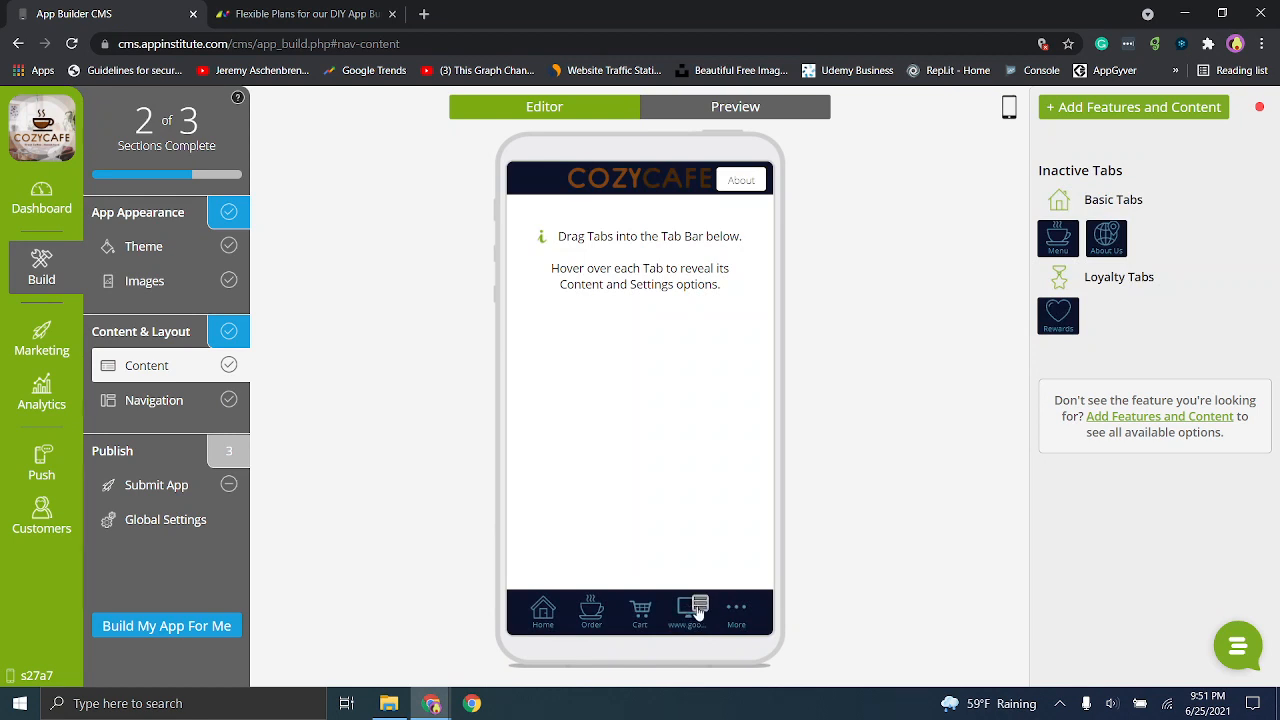
pyautogui.moveTo(748, 608)
pyautogui.click(797, 115)
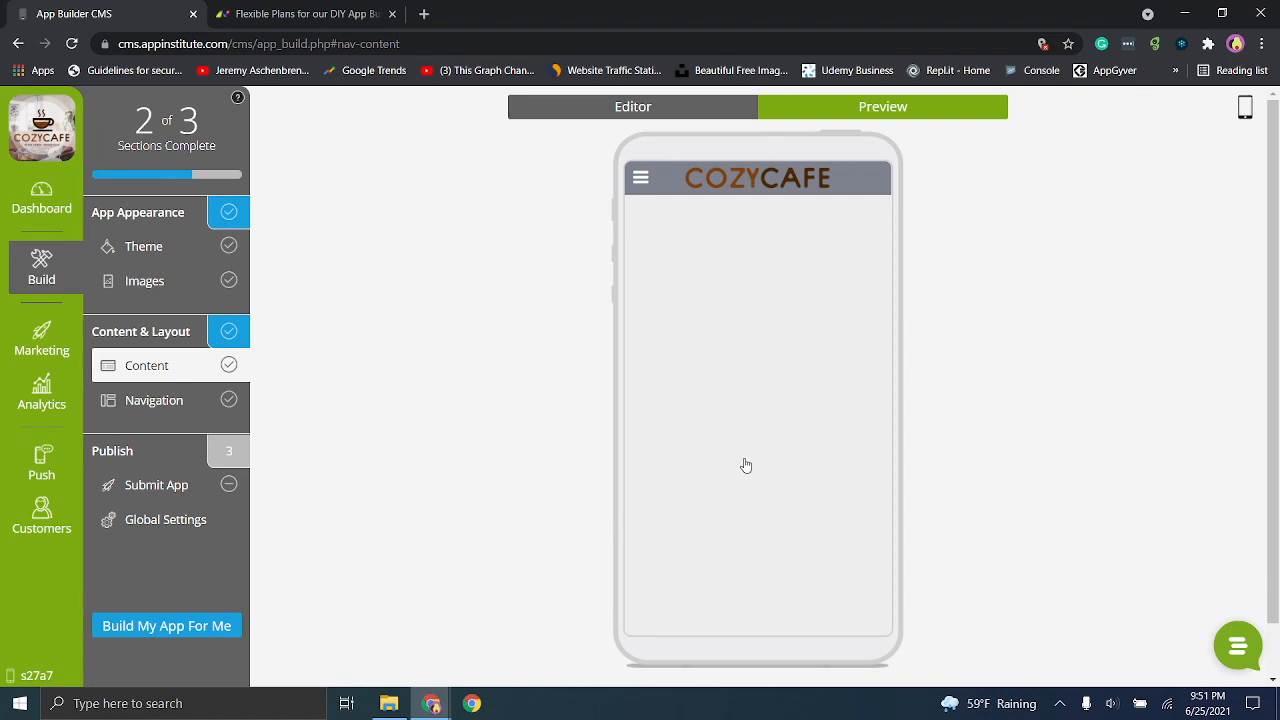
pyautogui.click(640, 177)
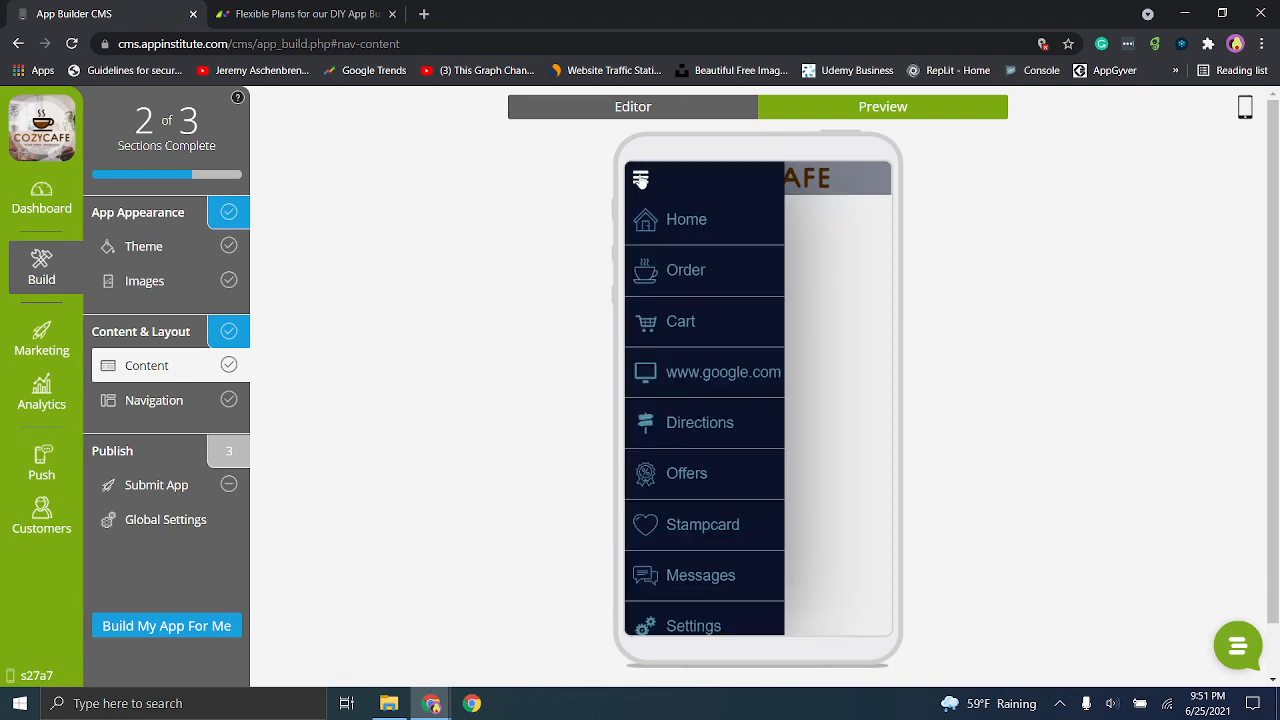
pyautogui.click(692, 382)
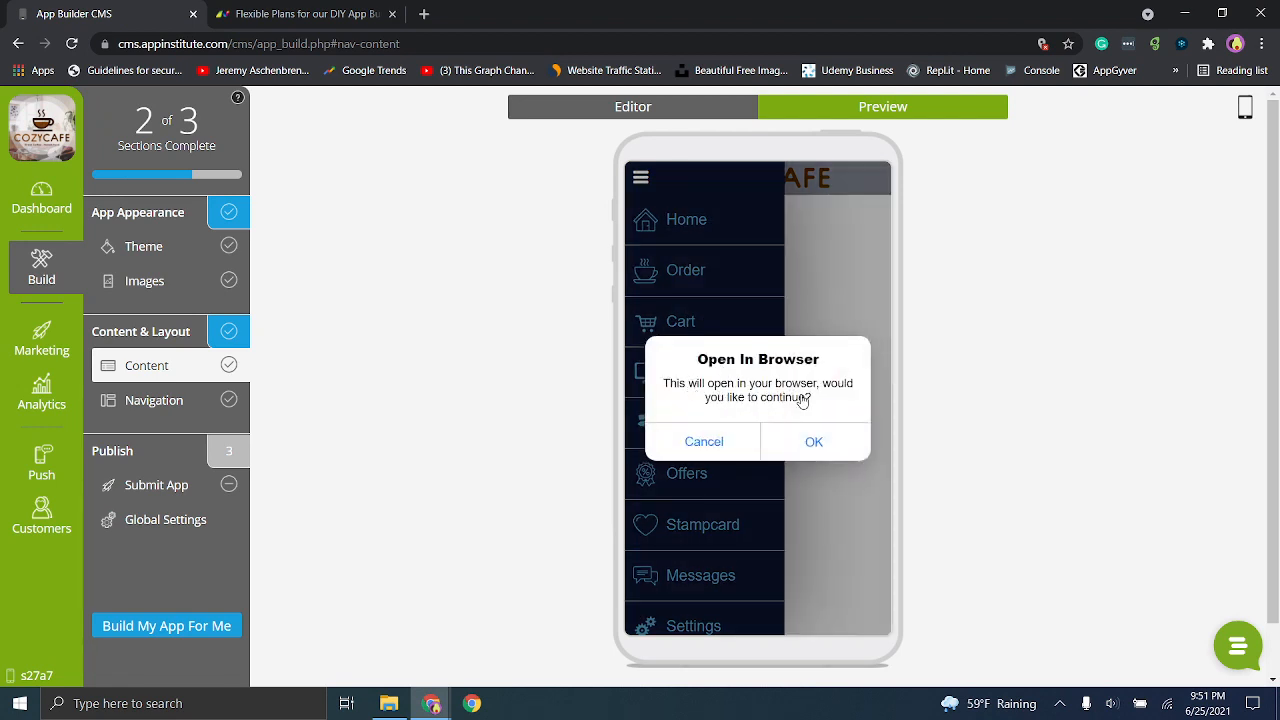
pyautogui.click(814, 443)
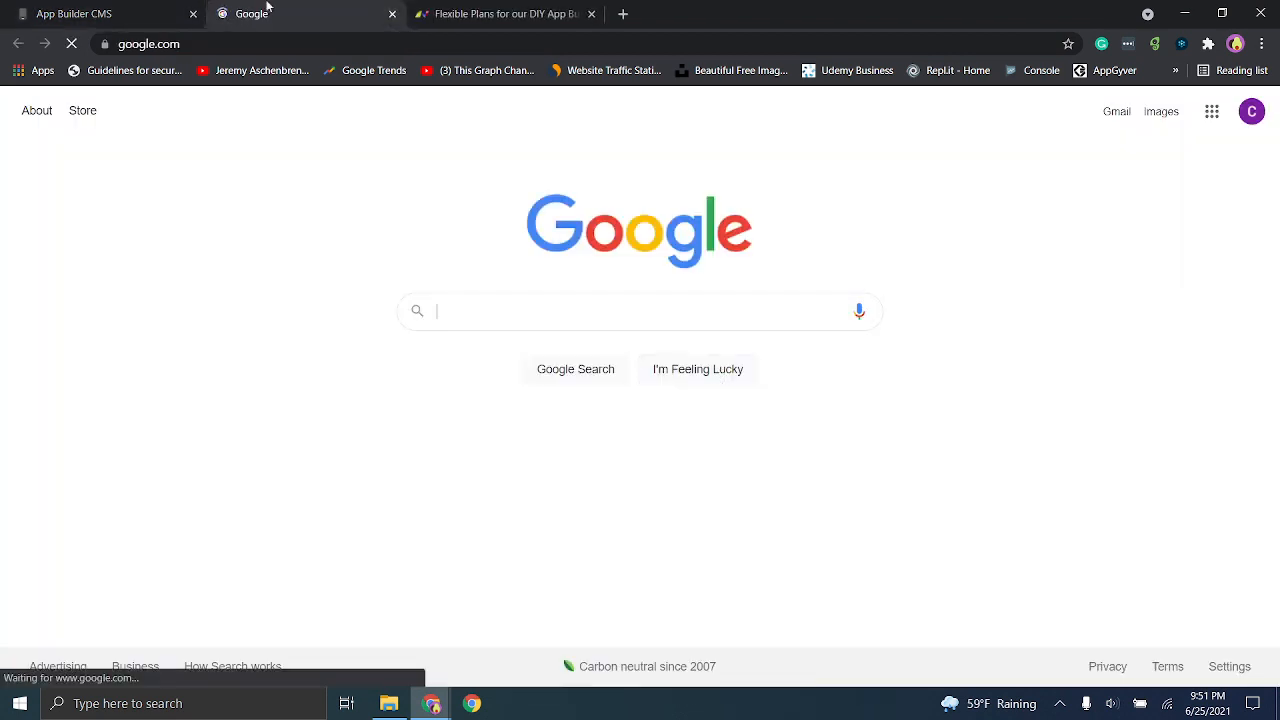
pyautogui.click(148, 7)
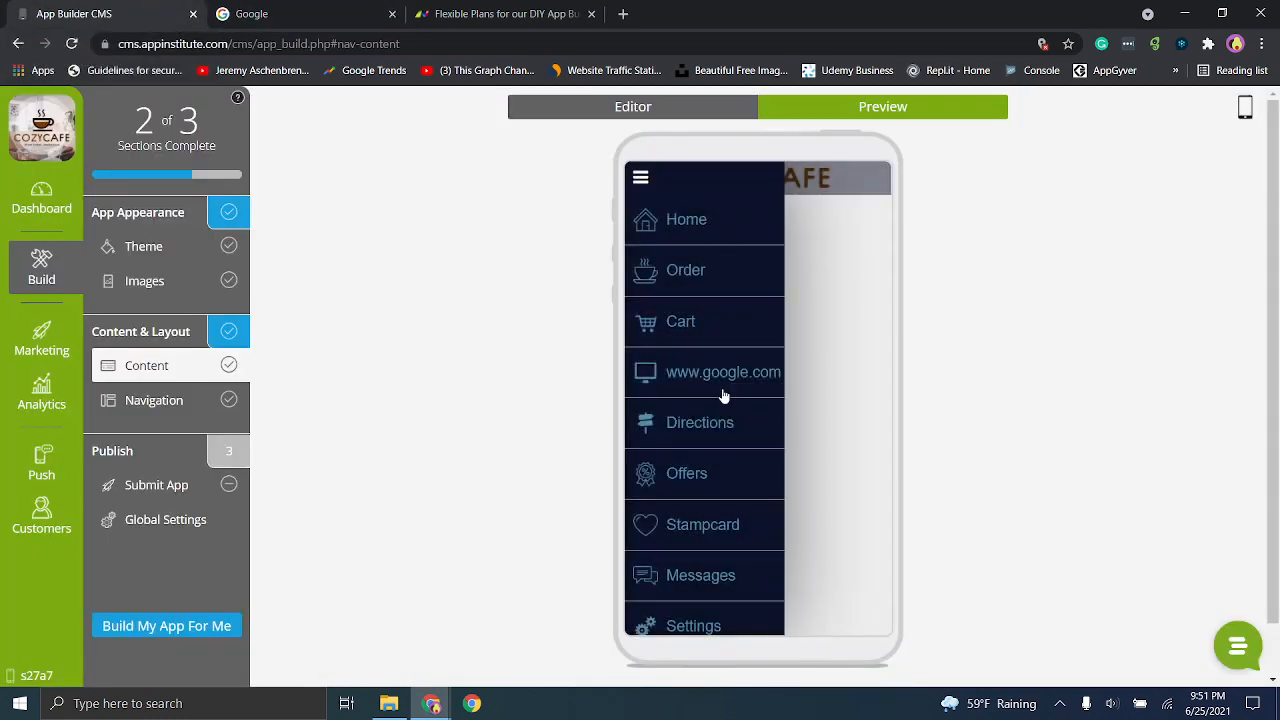
pyautogui.click(706, 427)
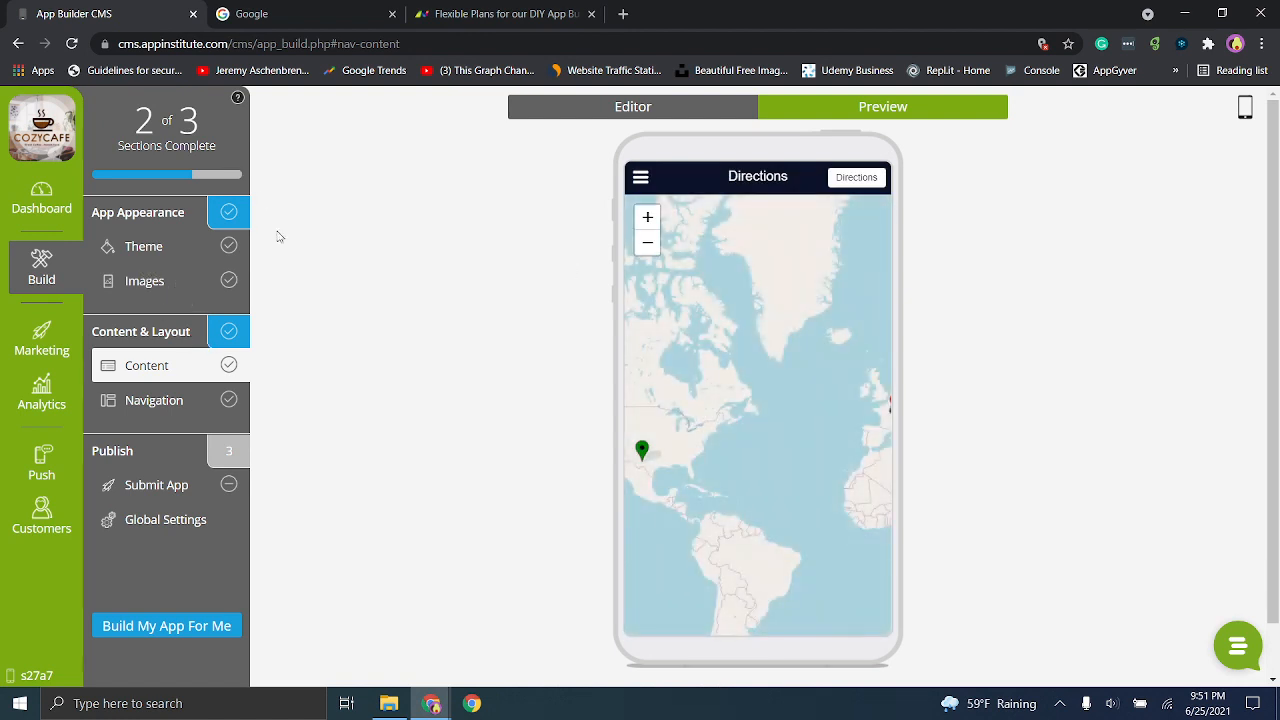
pyautogui.click(706, 106)
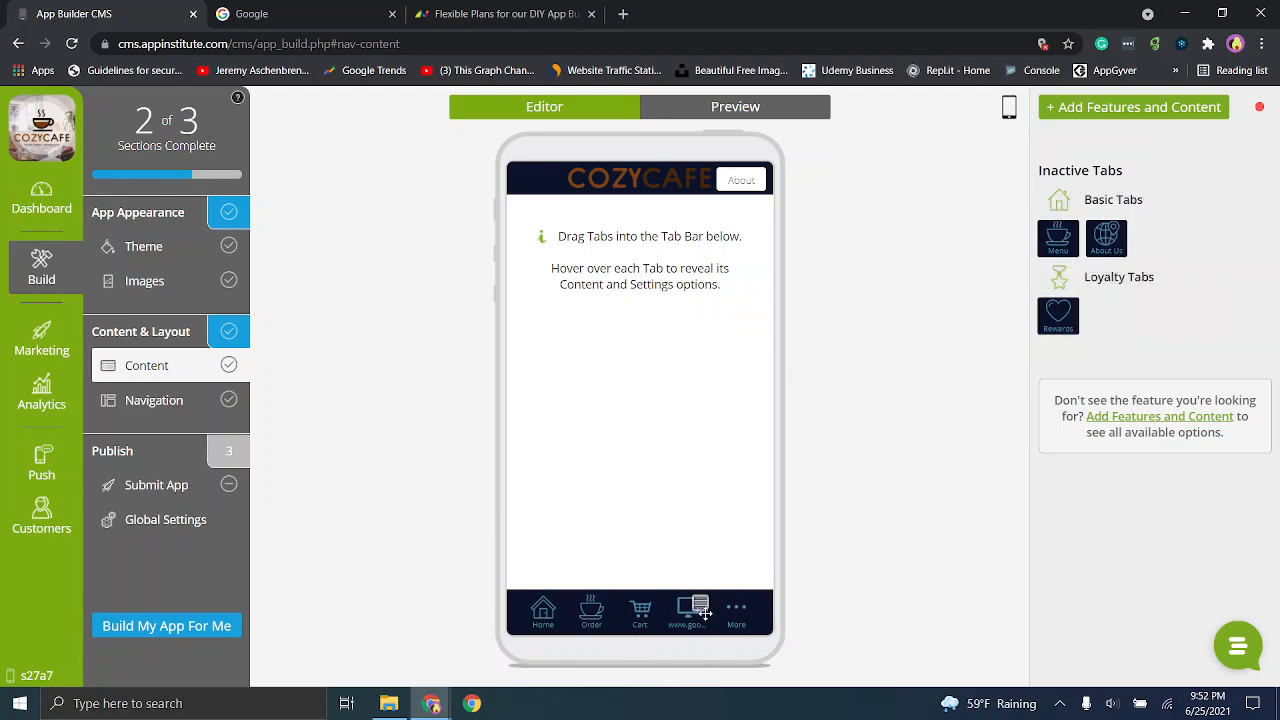
pyautogui.moveTo(695, 610)
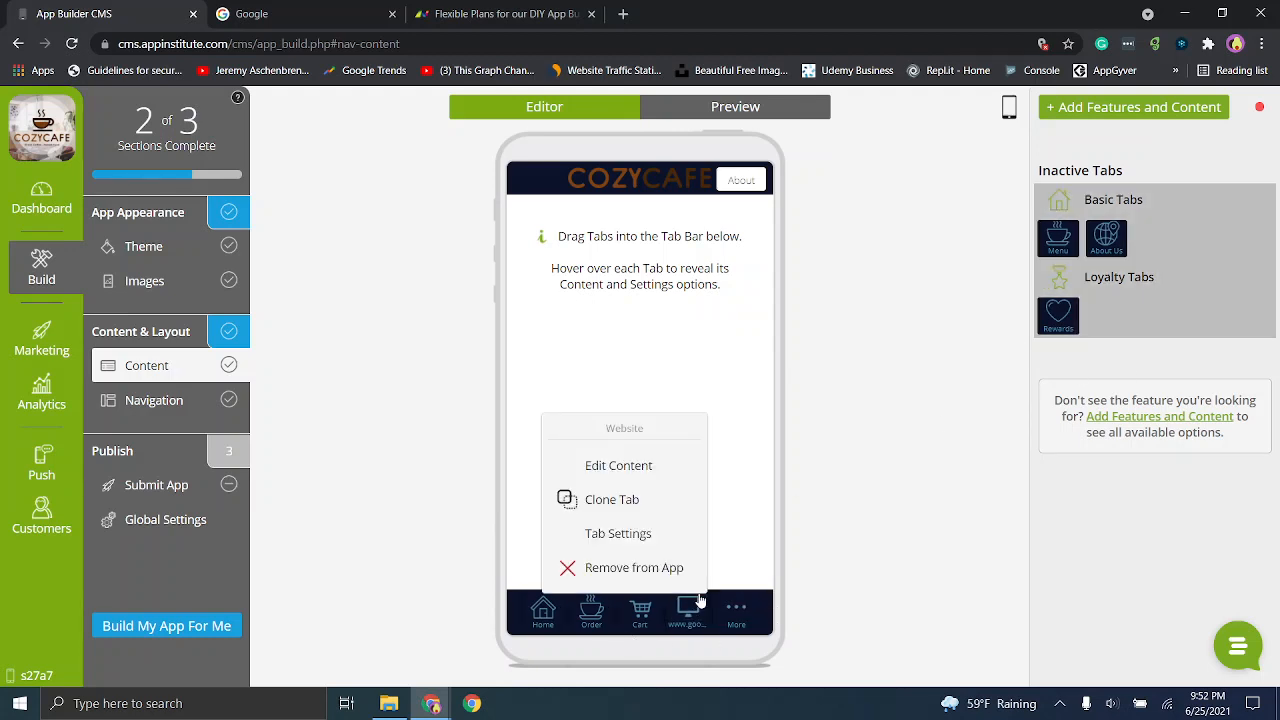
pyautogui.click(587, 470)
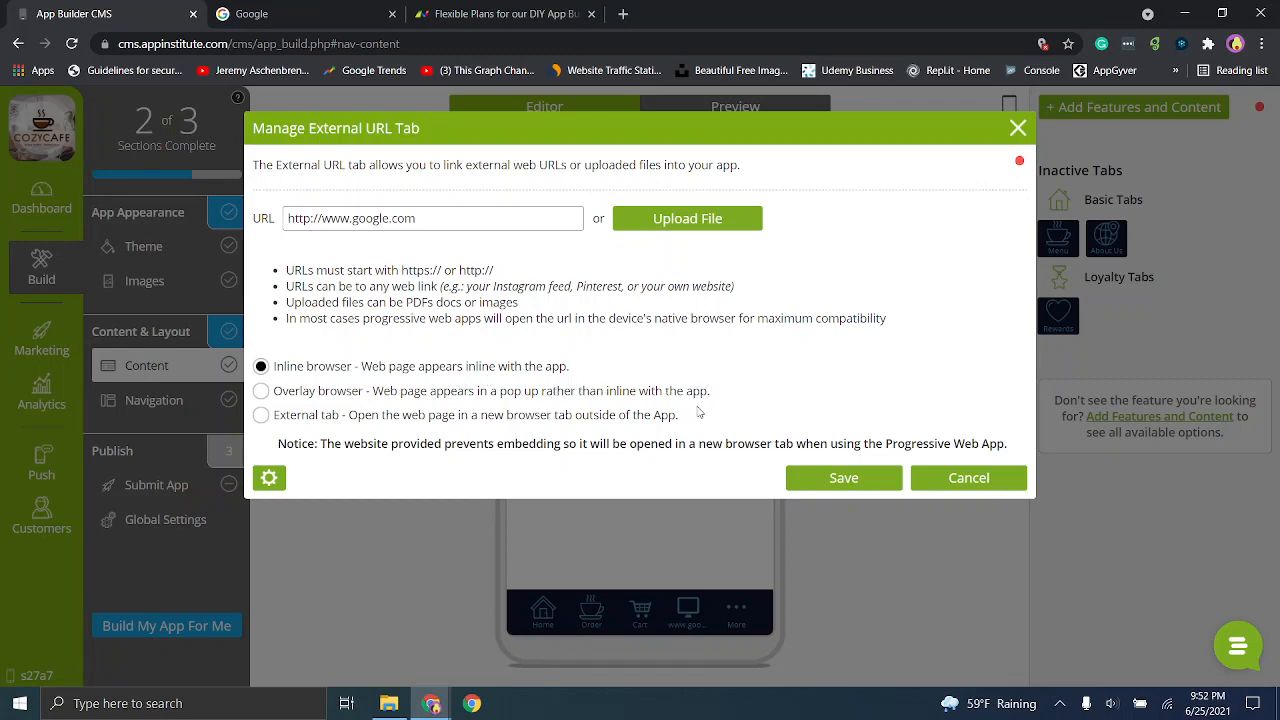
pyautogui.click(877, 480)
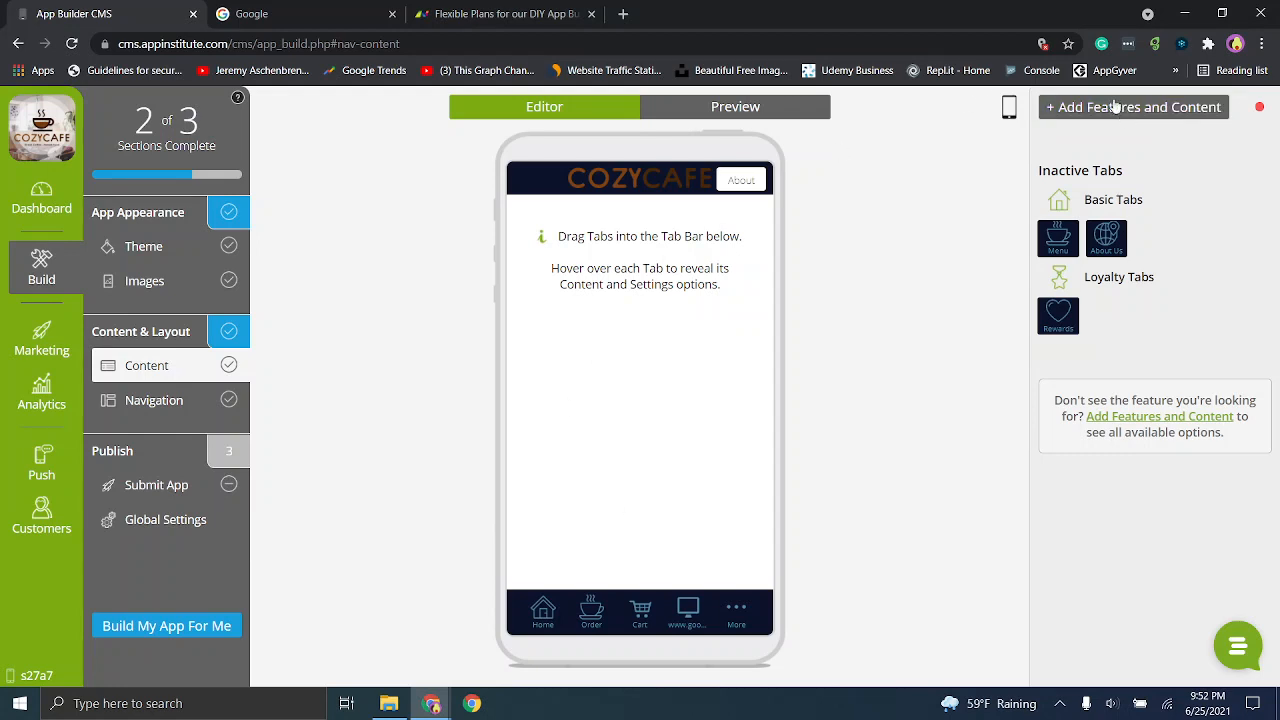
pyautogui.click(818, 114)
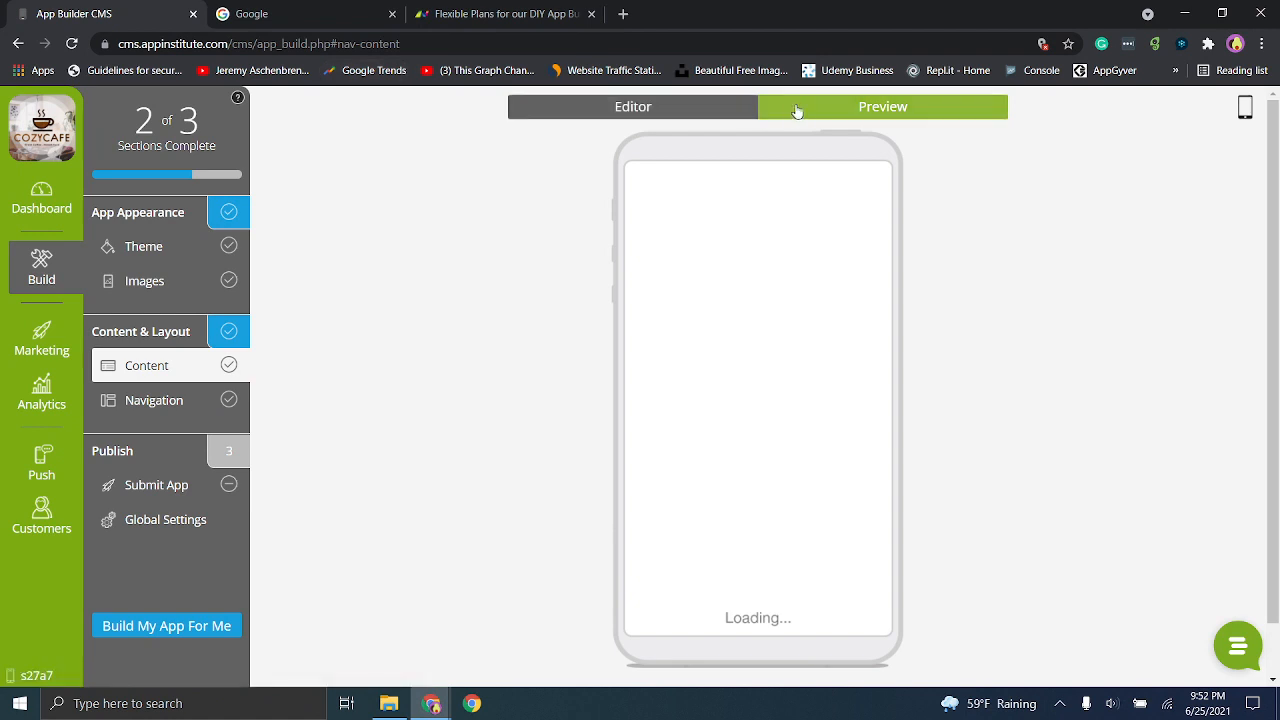
pyautogui.click(386, 13)
pyautogui.click(392, 15)
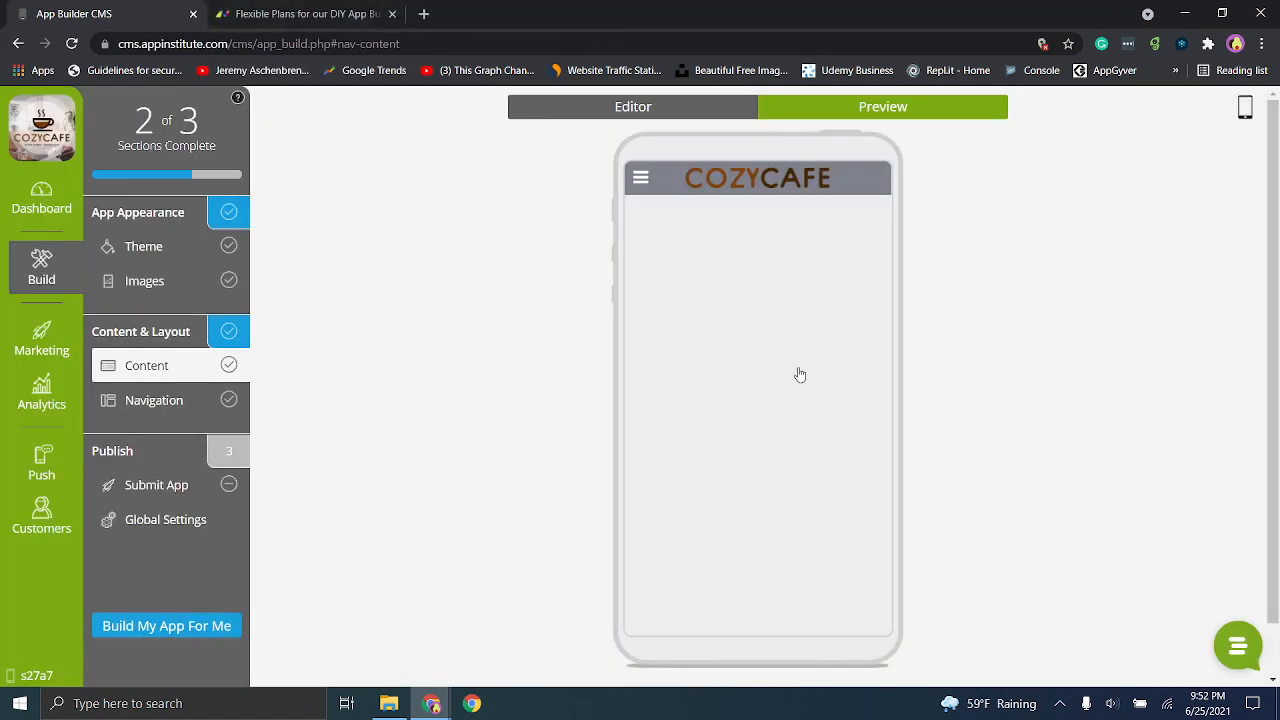
pyautogui.click(640, 180)
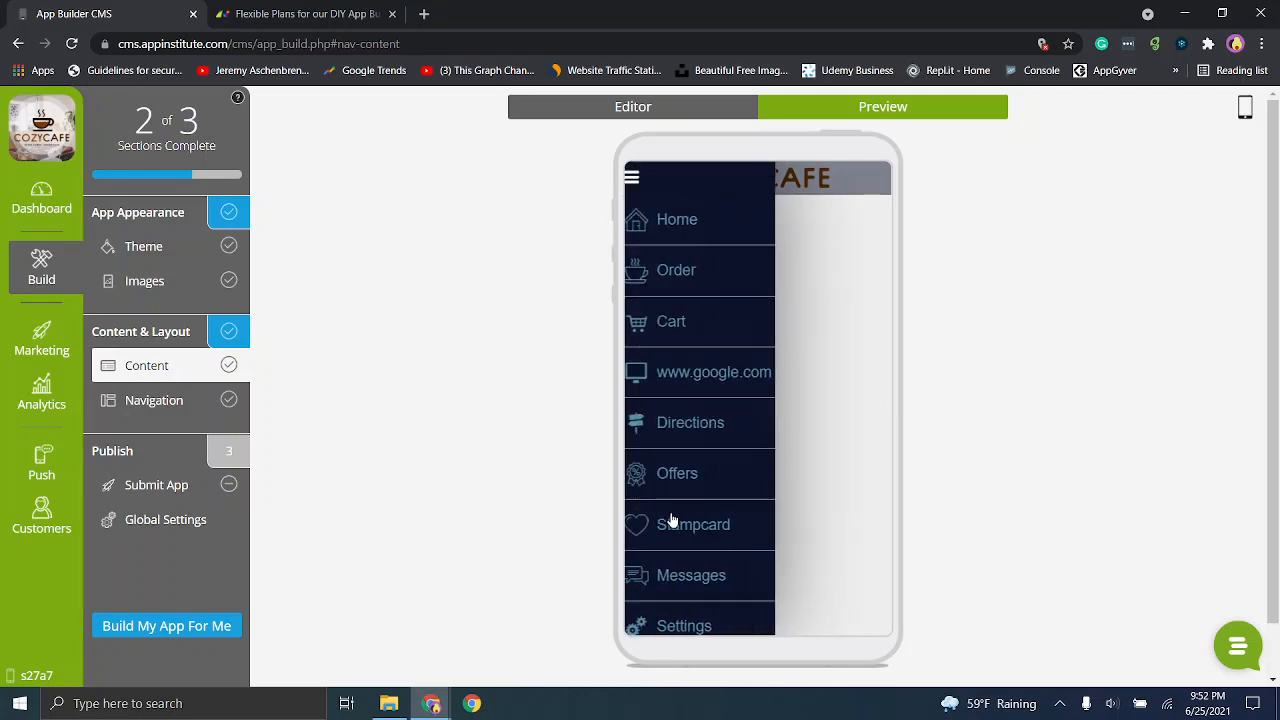
pyautogui.click(688, 388)
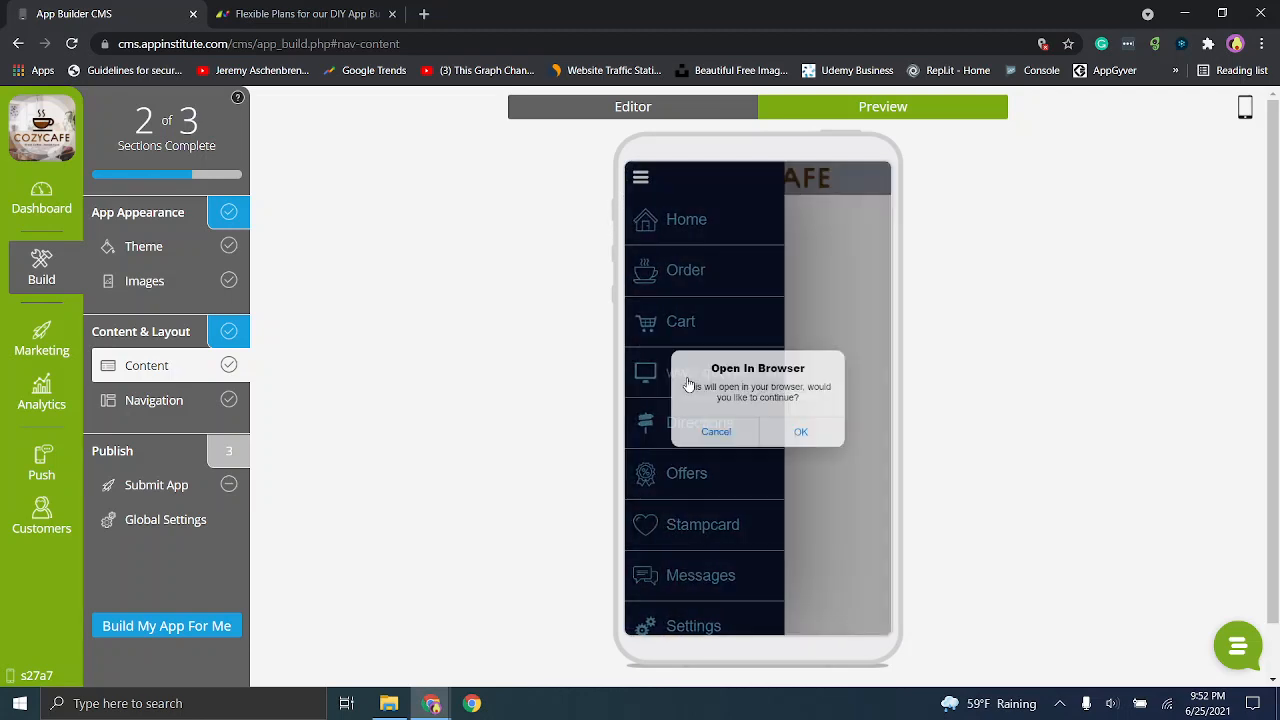
pyautogui.click(784, 442)
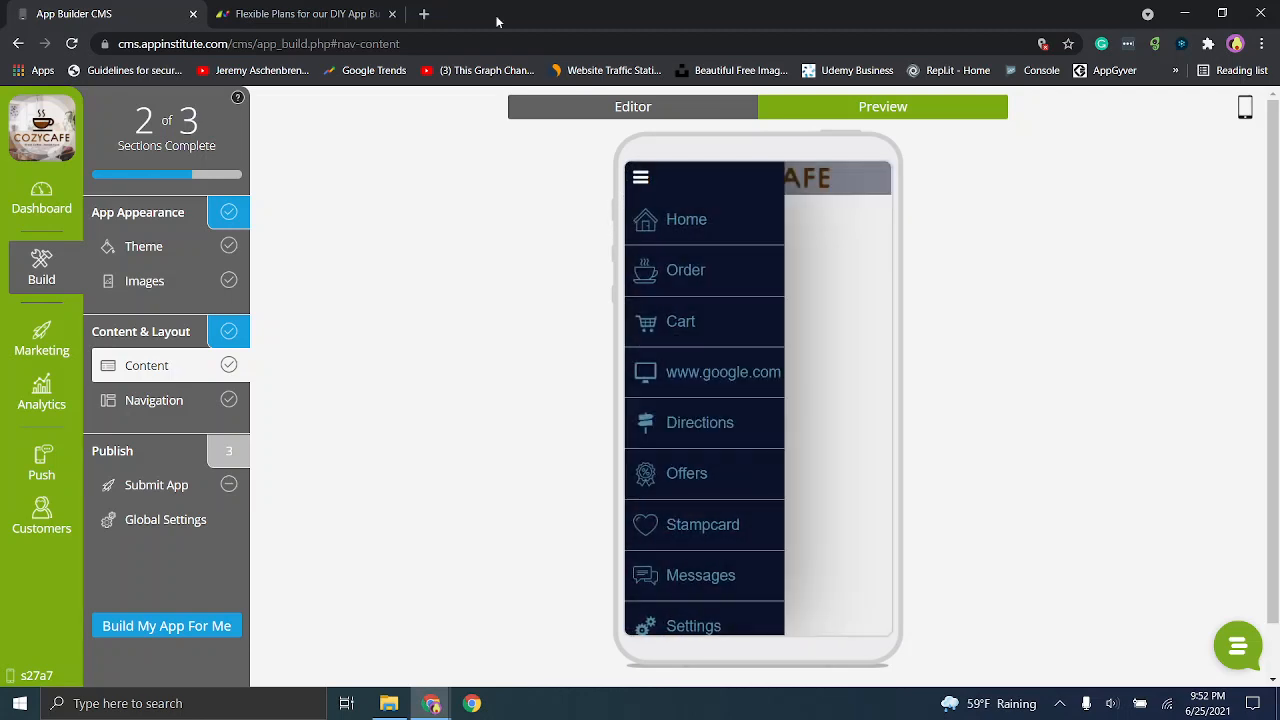
pyautogui.click(712, 380)
pyautogui.click(823, 452)
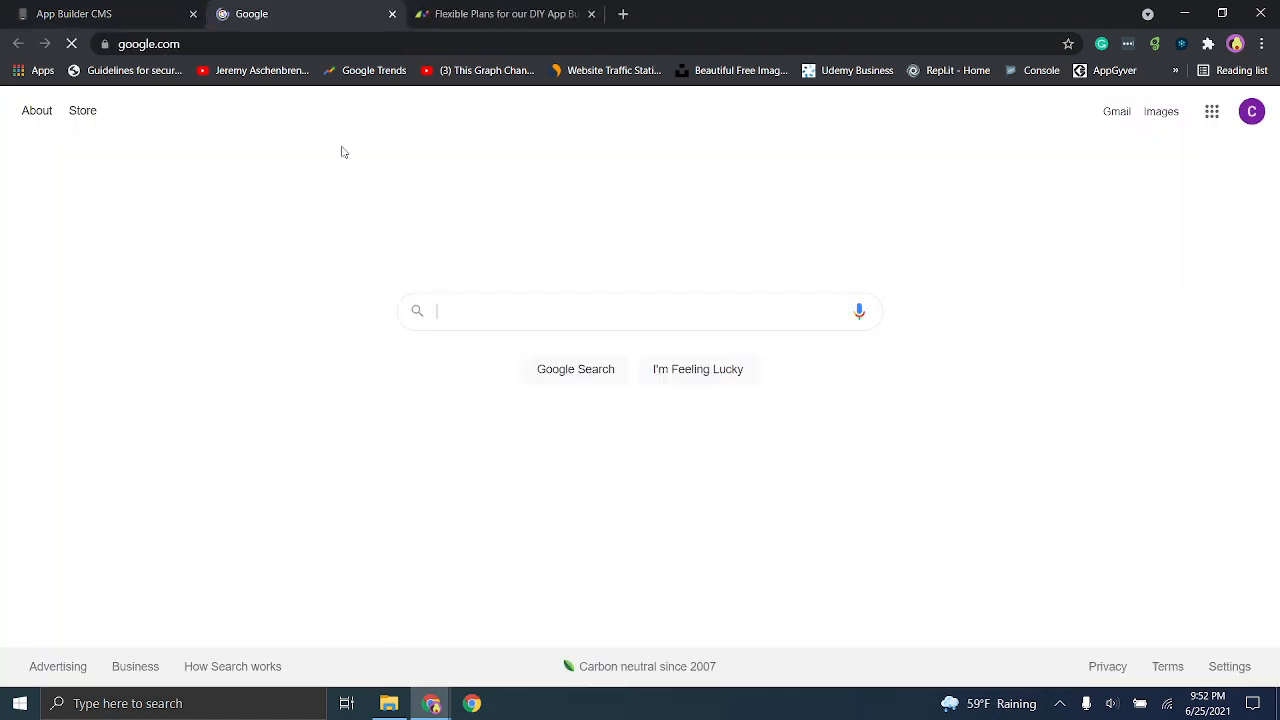
pyautogui.click(392, 14)
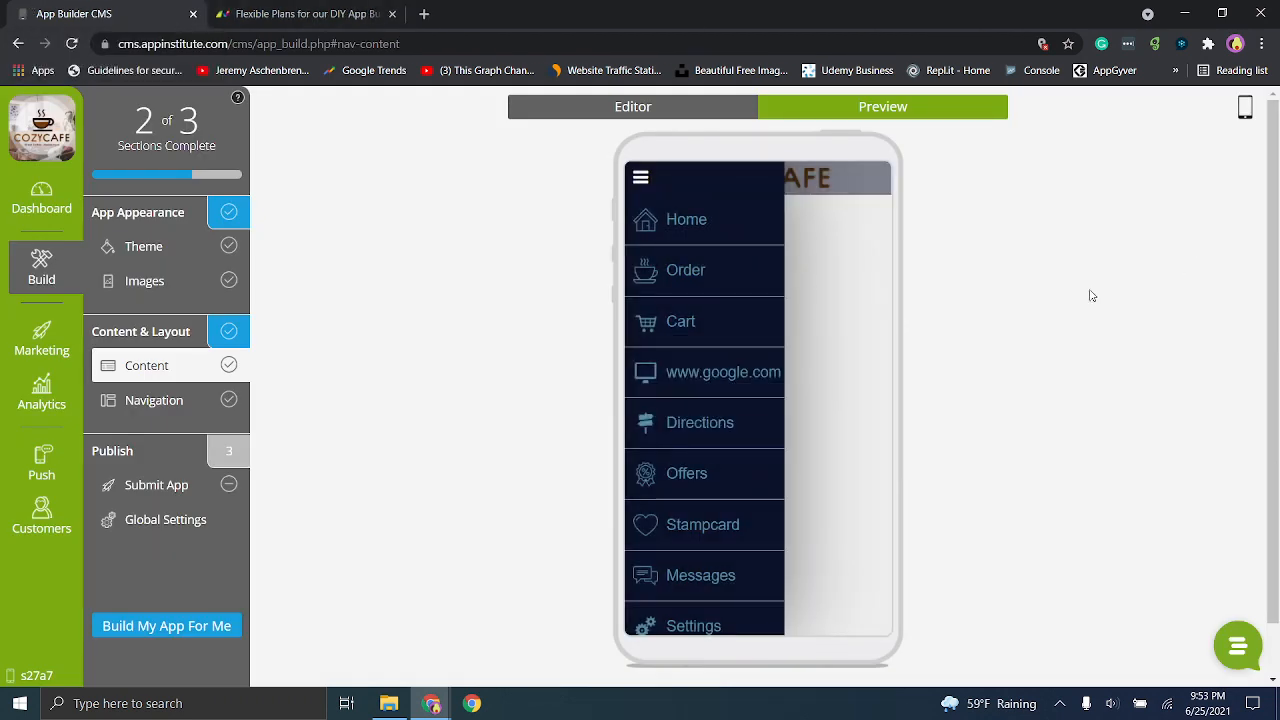
pyautogui.click(643, 179)
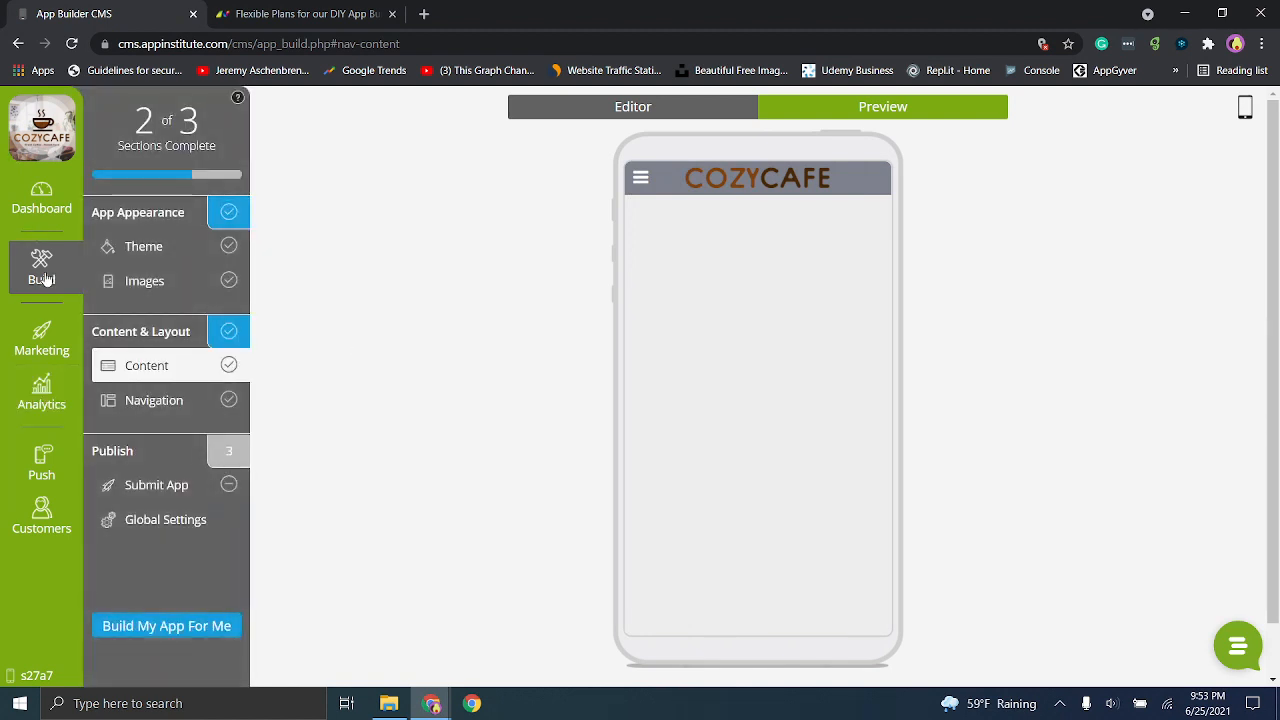
# - Open the app submission page and compare the packages under monthly and annual billing
pyautogui.click(173, 487)
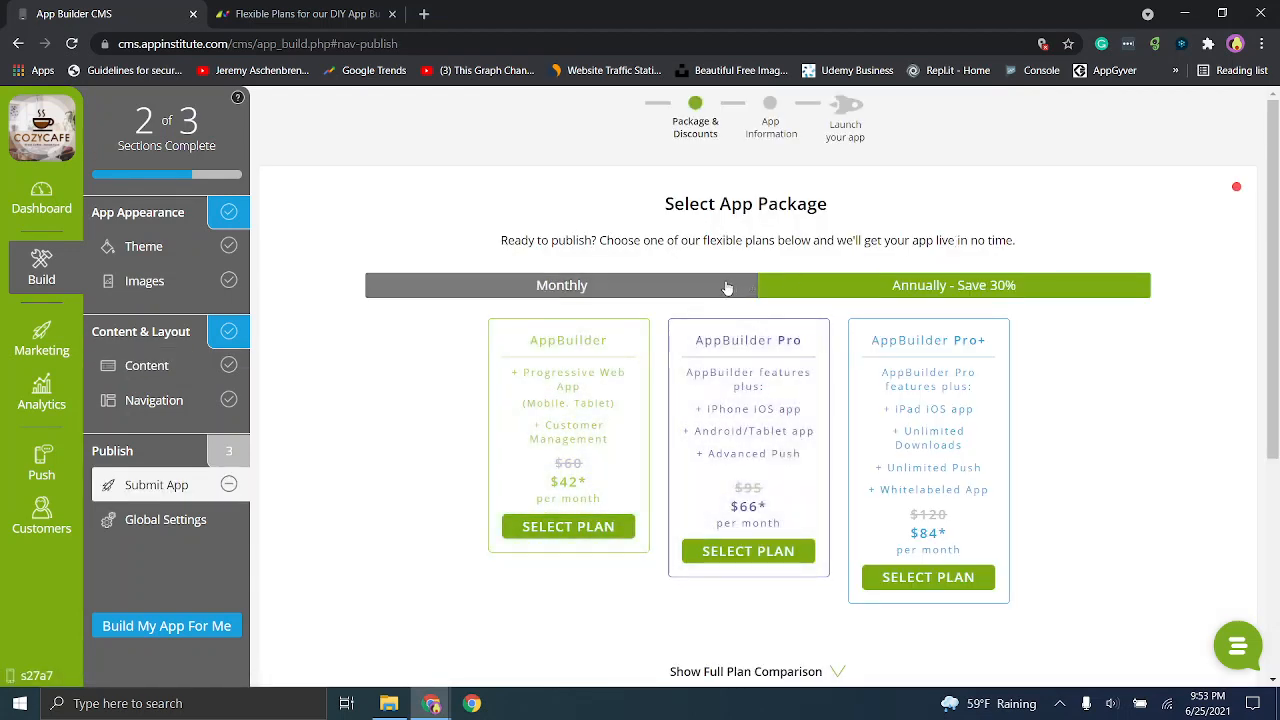
pyautogui.click(604, 294)
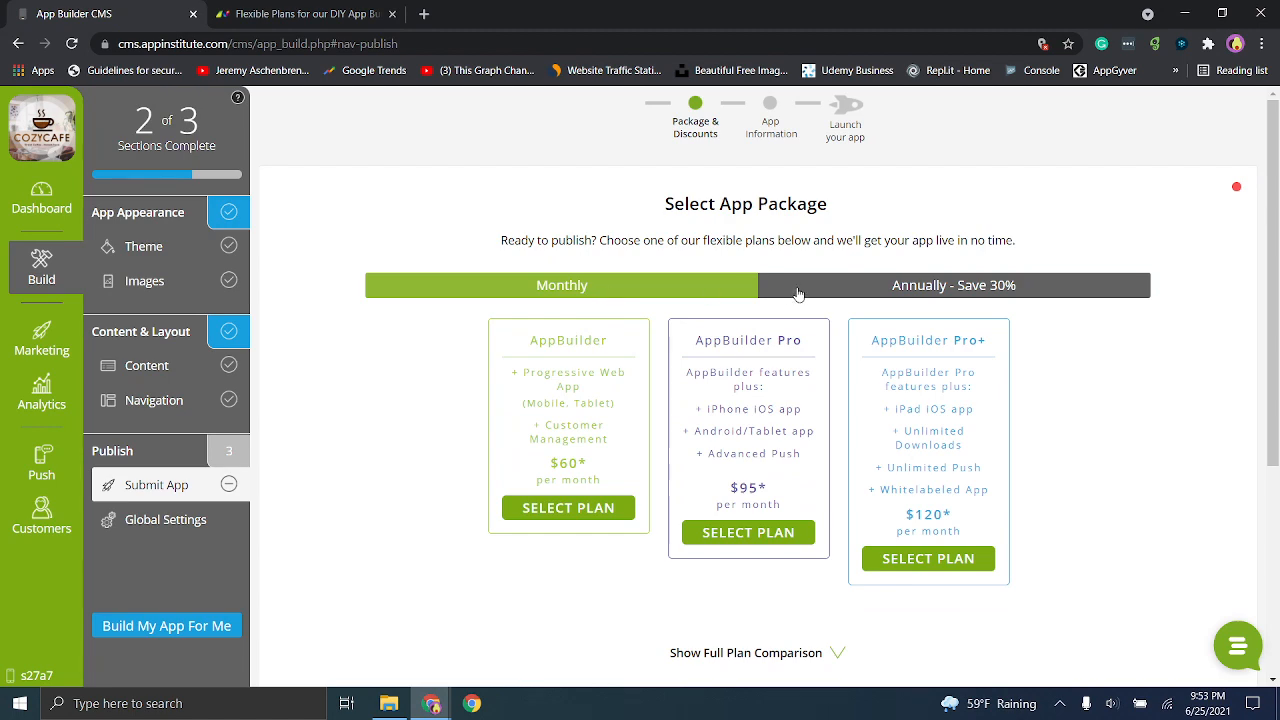
pyautogui.click(853, 290)
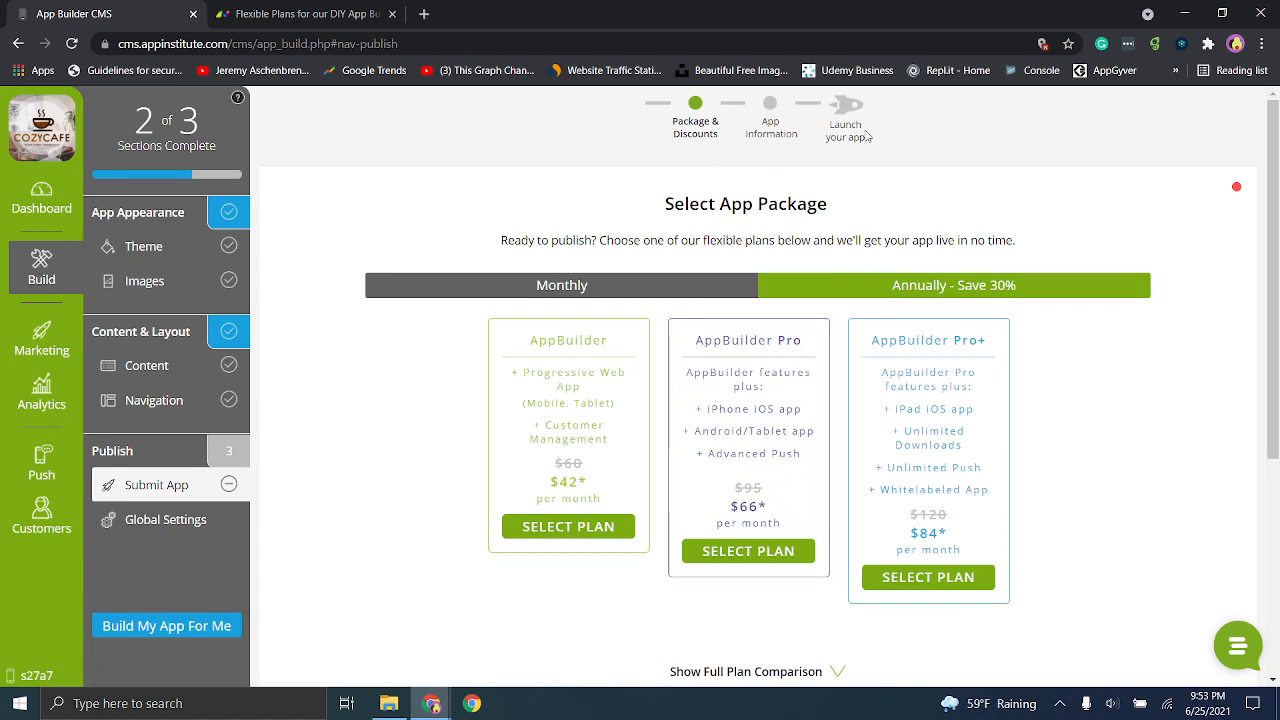
# - Return to the app's content editor and look through the Marketing and Analytics sections
pyautogui.click(150, 364)
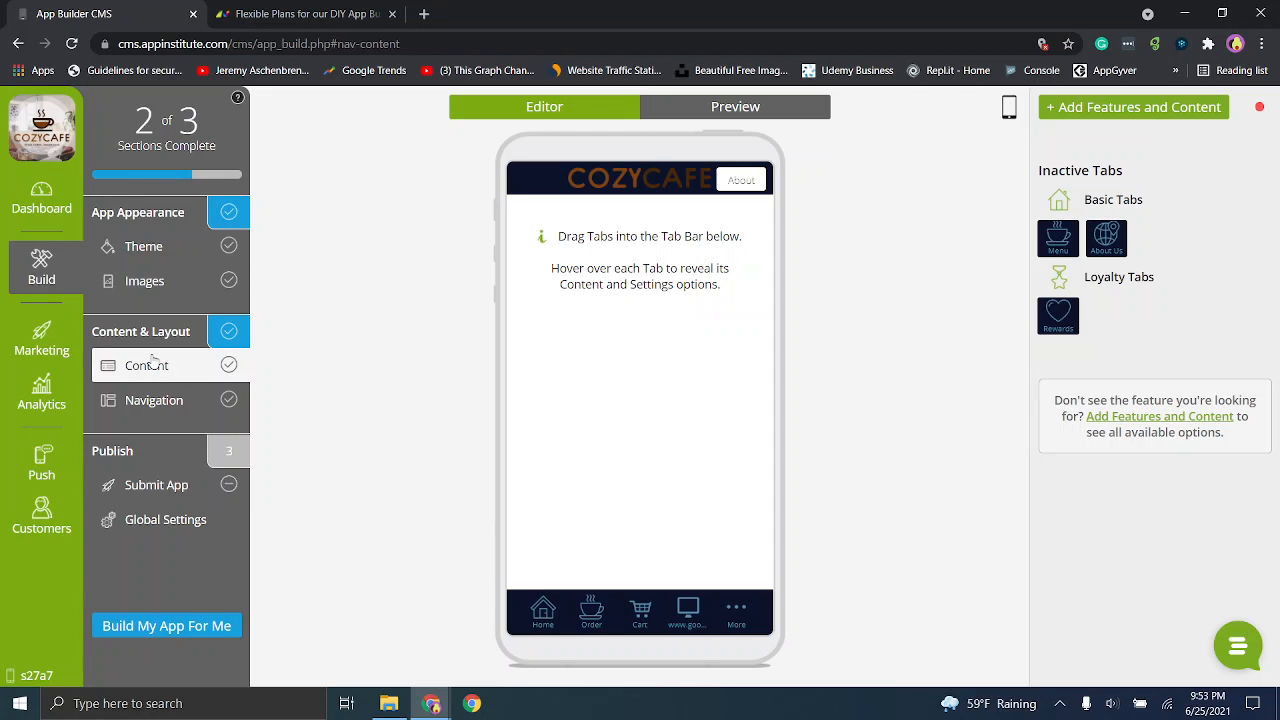
pyautogui.click(66, 388)
pyautogui.click(36, 258)
pyautogui.click(28, 360)
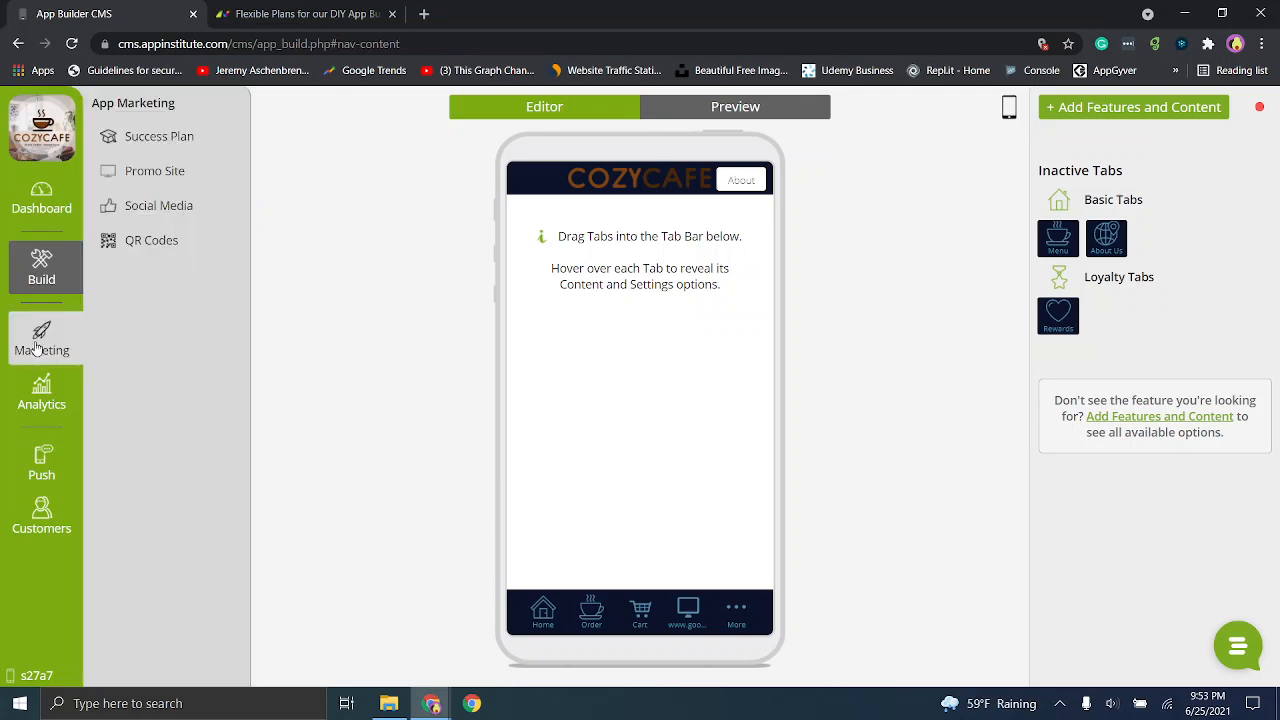
pyautogui.moveTo(41, 389)
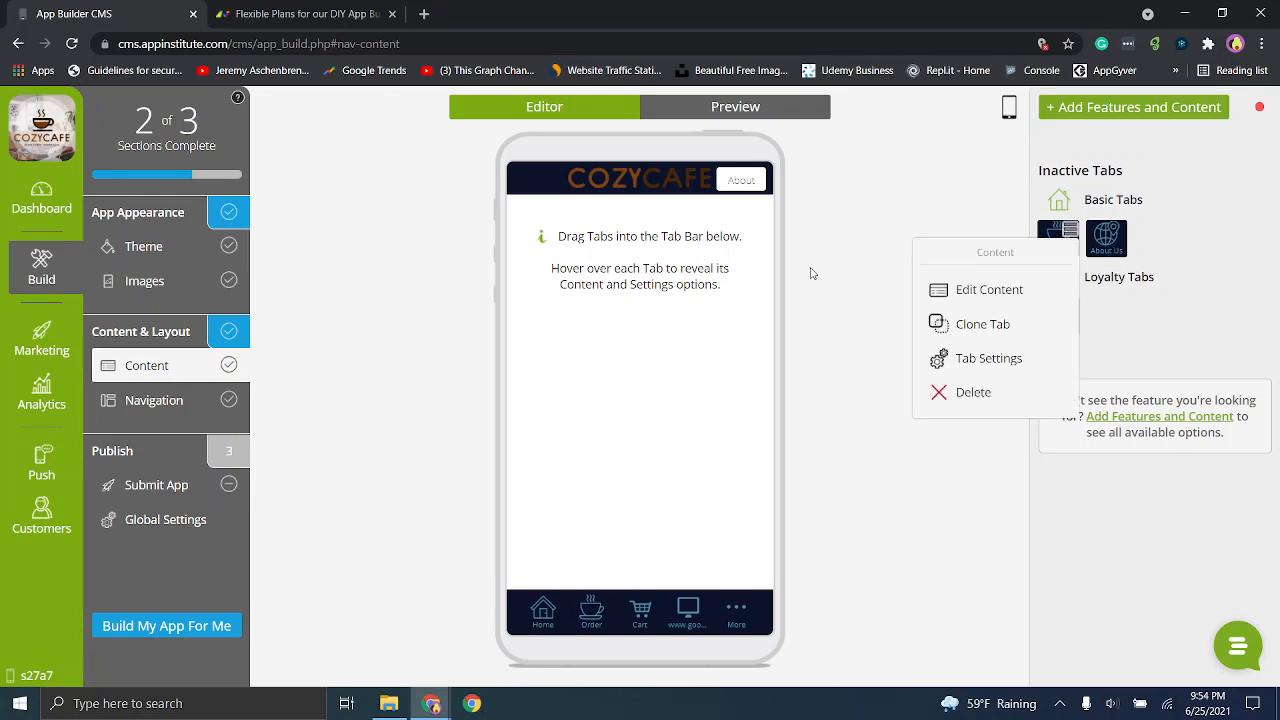
pyautogui.moveTo(606, 609)
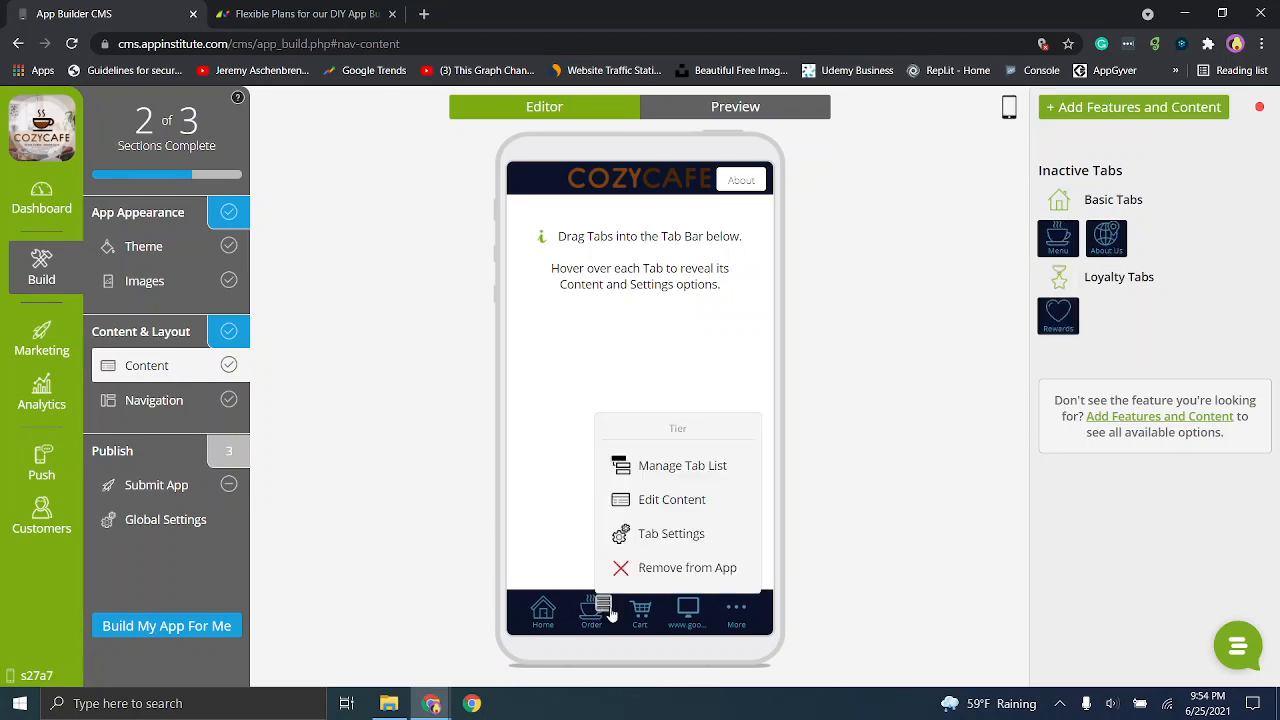
pyautogui.click(651, 533)
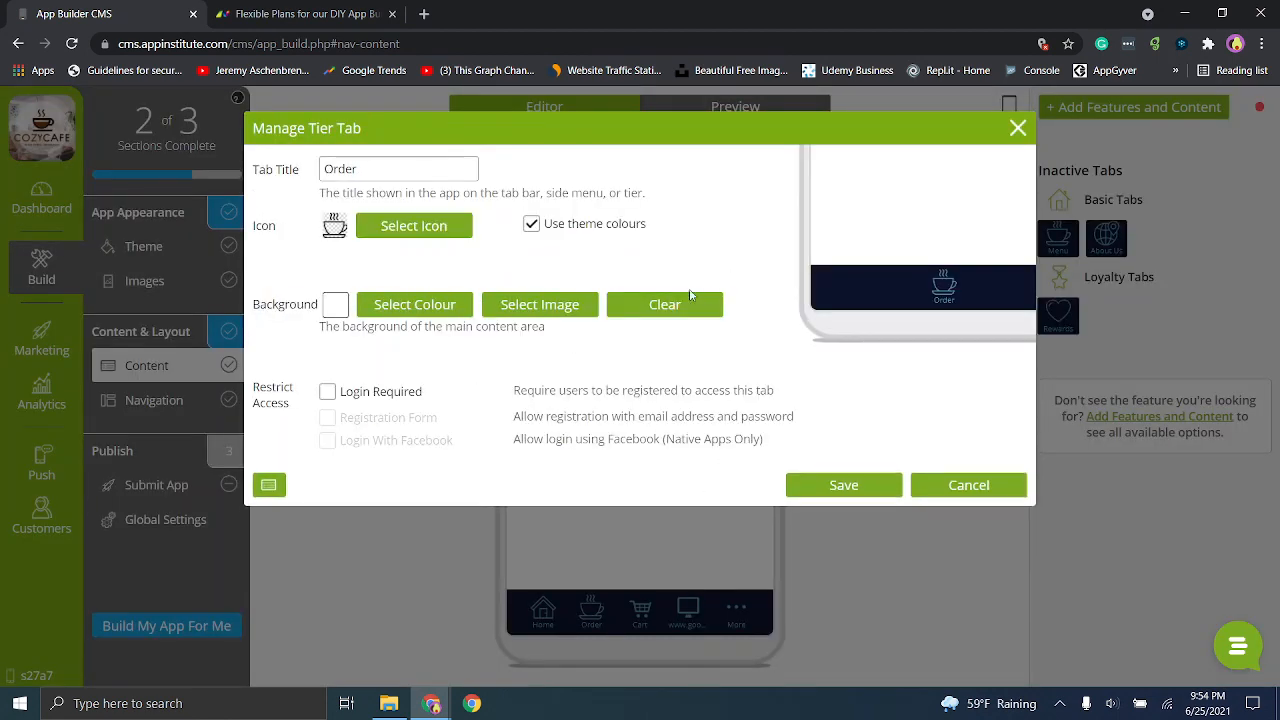
pyautogui.click(969, 484)
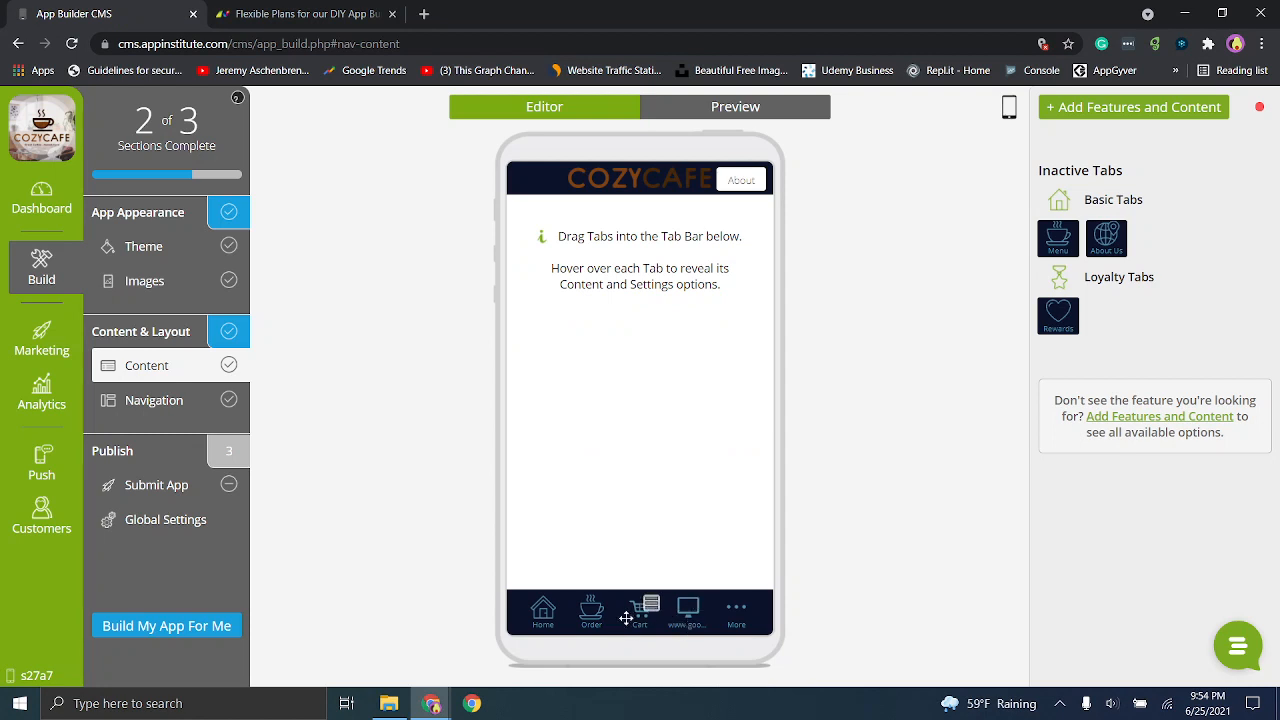
pyautogui.moveTo(700, 605)
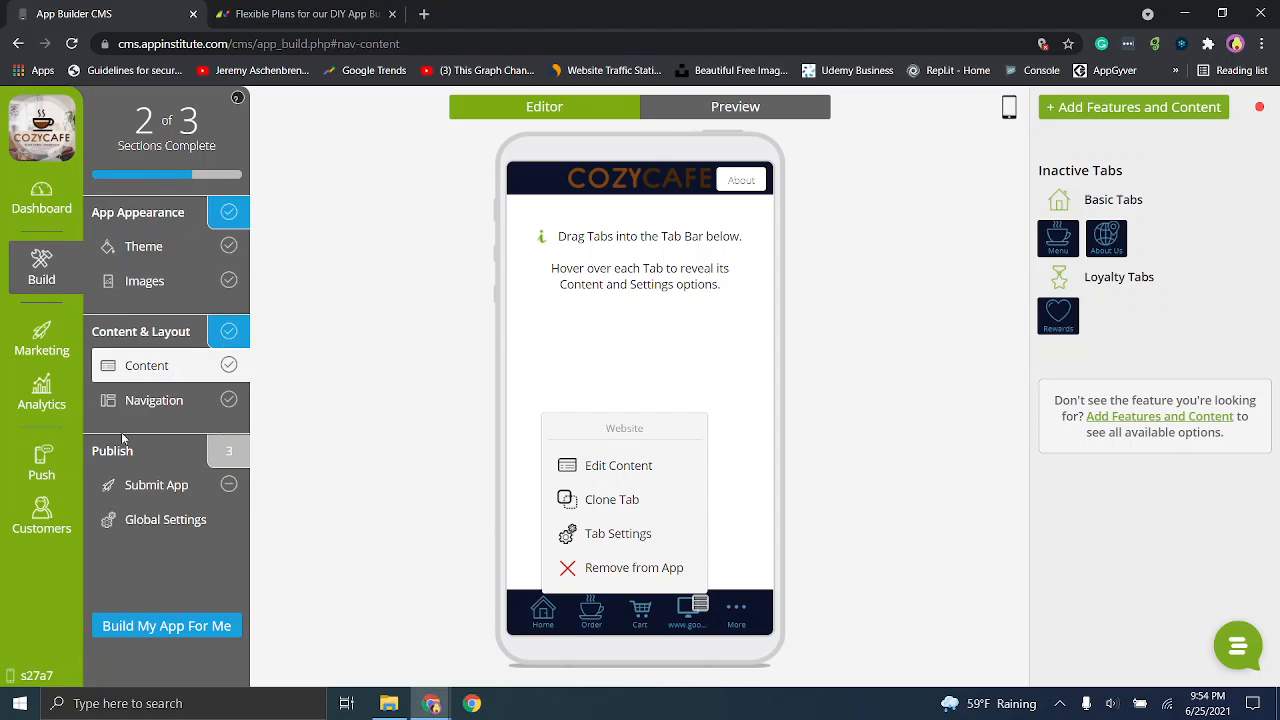
# - Switch to the AppInstitute pricing page and show the plans with 1 Year billing
pyautogui.click(326, 7)
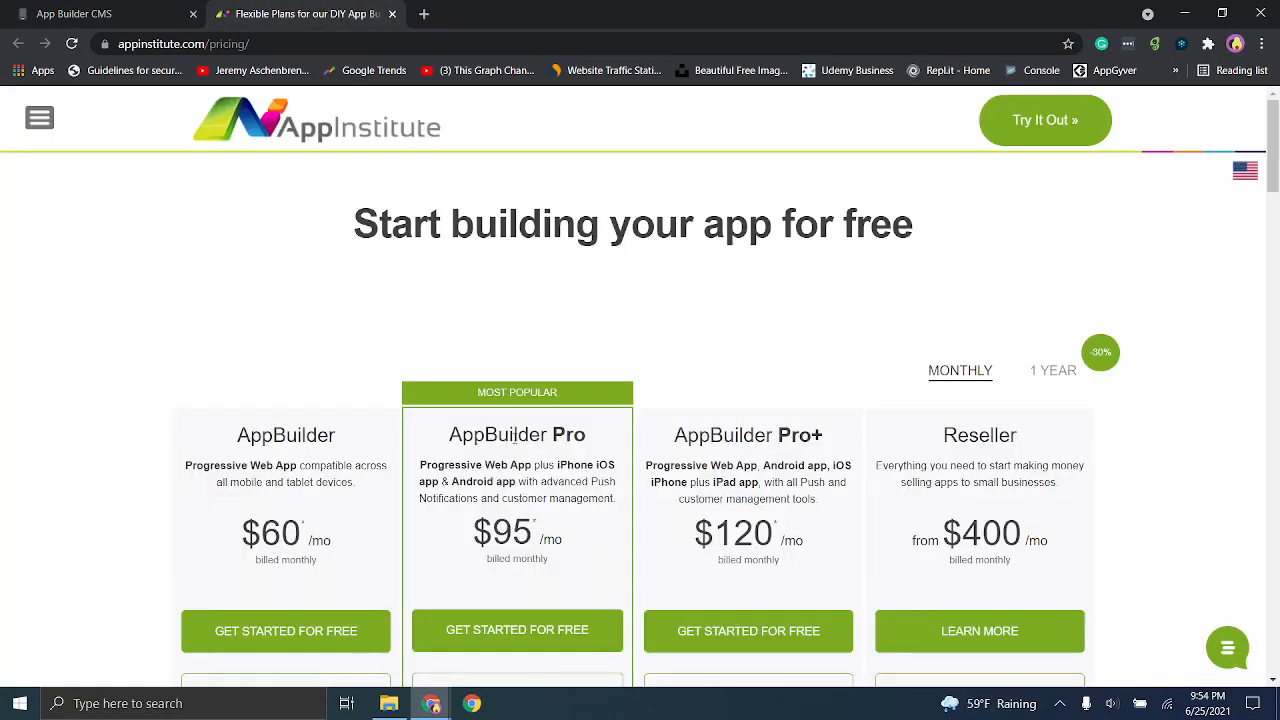
pyautogui.click(1030, 368)
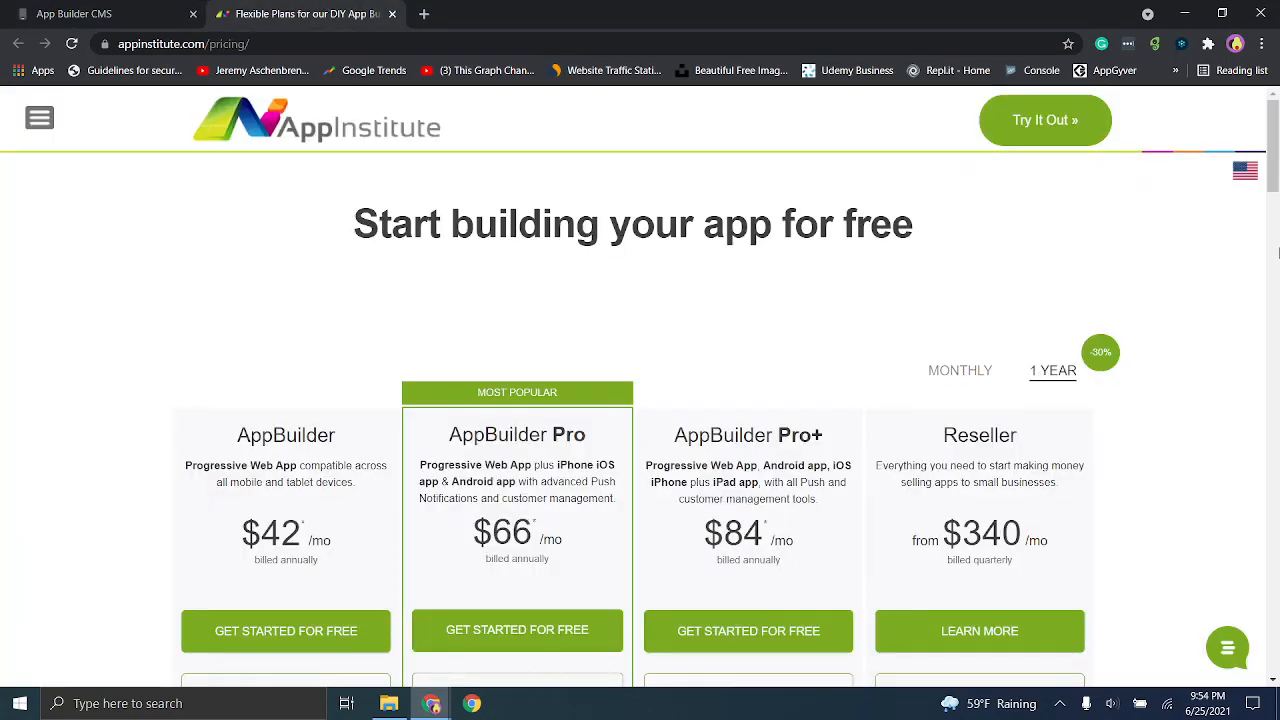
pyautogui.scroll(-2, 1268, 218)
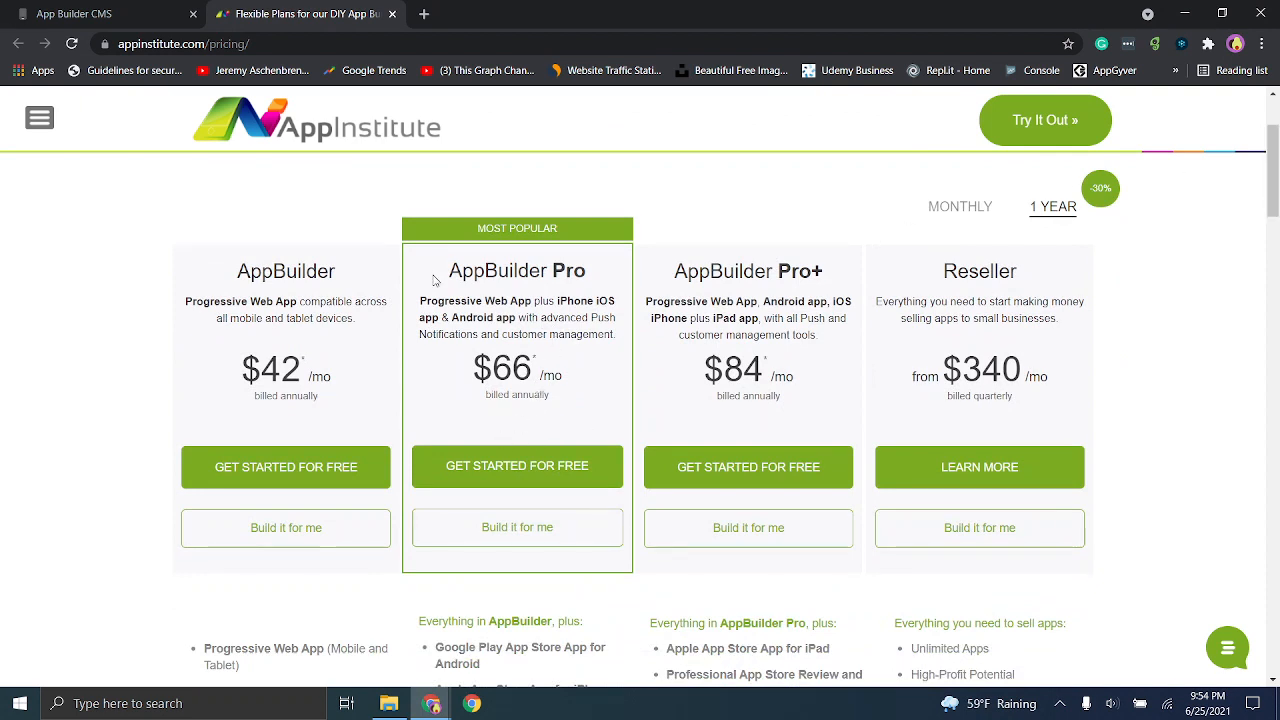
# - Examine the AppBuilder Pro plan's iPhone and Android support and annual price, and compare Monthly with 1 Year billing
pyautogui.moveTo(431, 299); pyautogui.dragTo(599, 299)
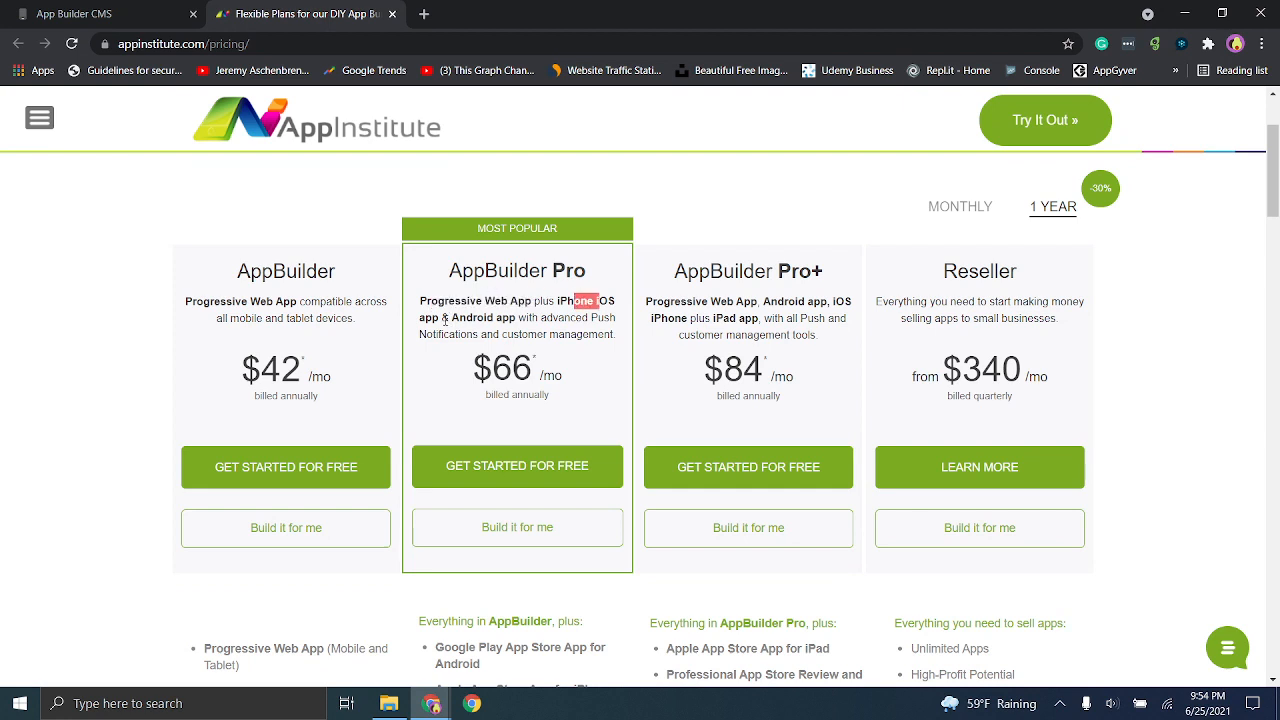
pyautogui.moveTo(442, 317); pyautogui.dragTo(516, 317)
pyautogui.moveTo(541, 375); pyautogui.dragTo(473, 378)
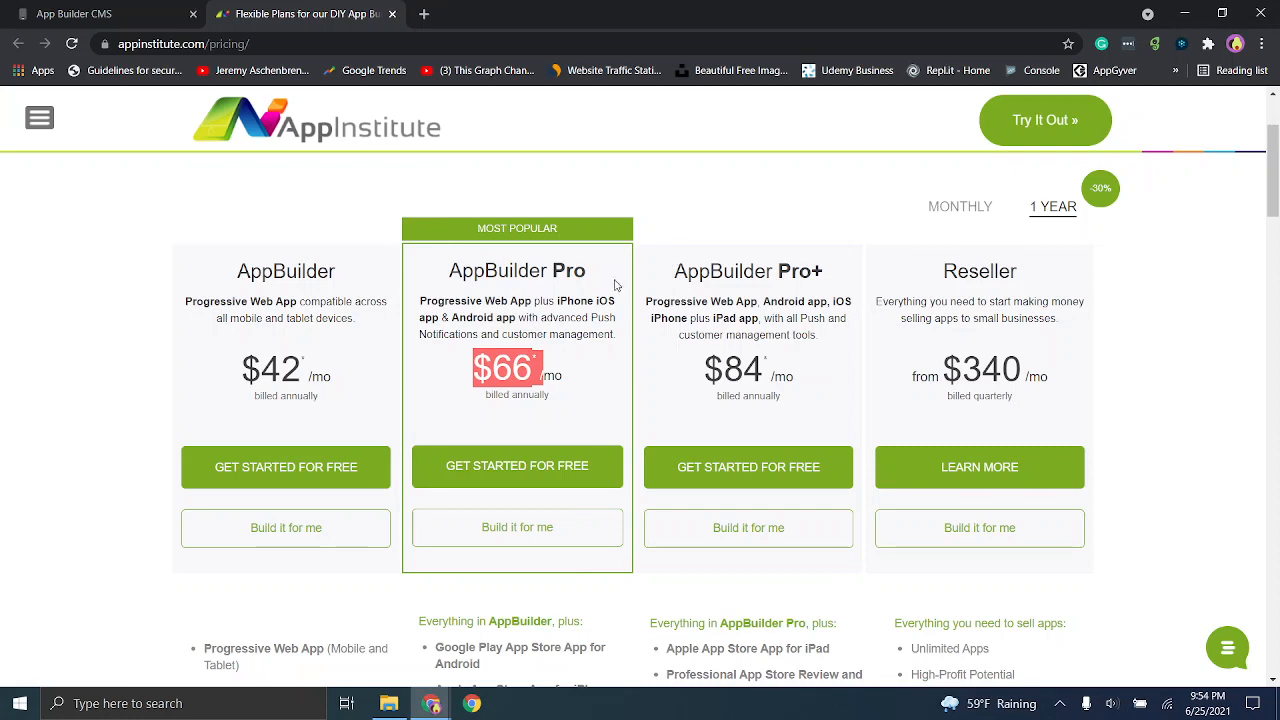
pyautogui.click(564, 359)
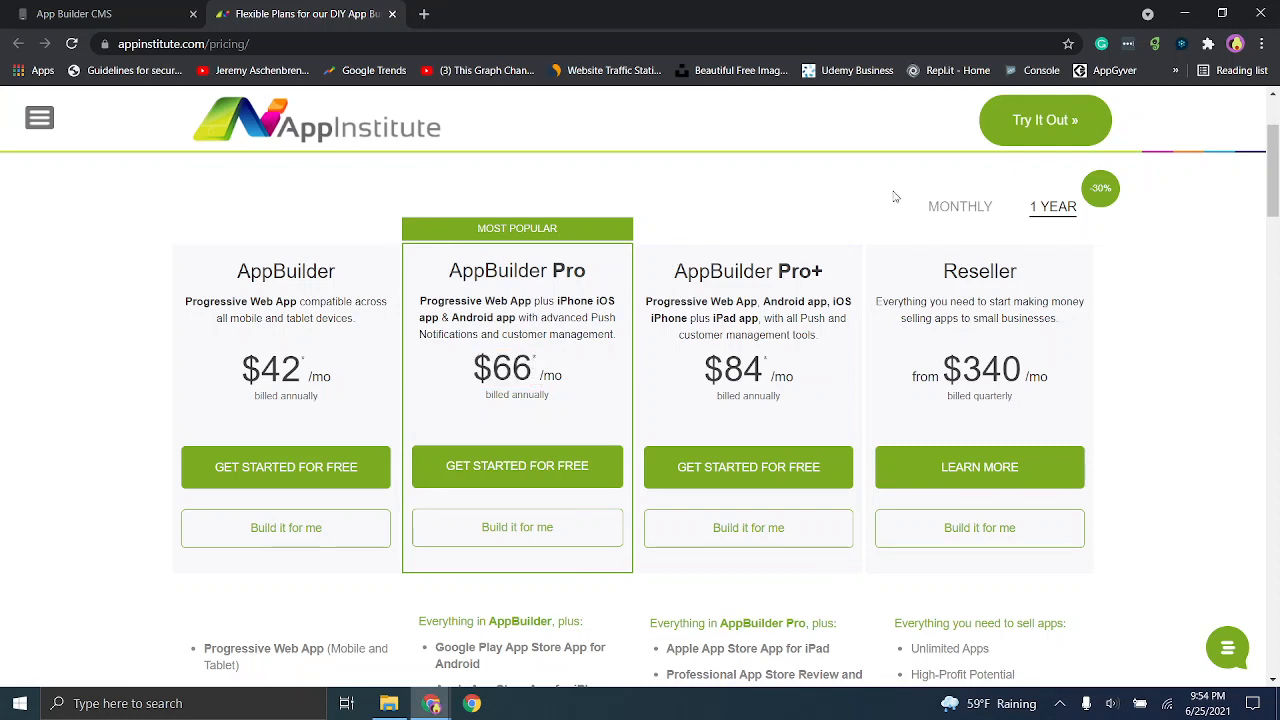
pyautogui.click(955, 212)
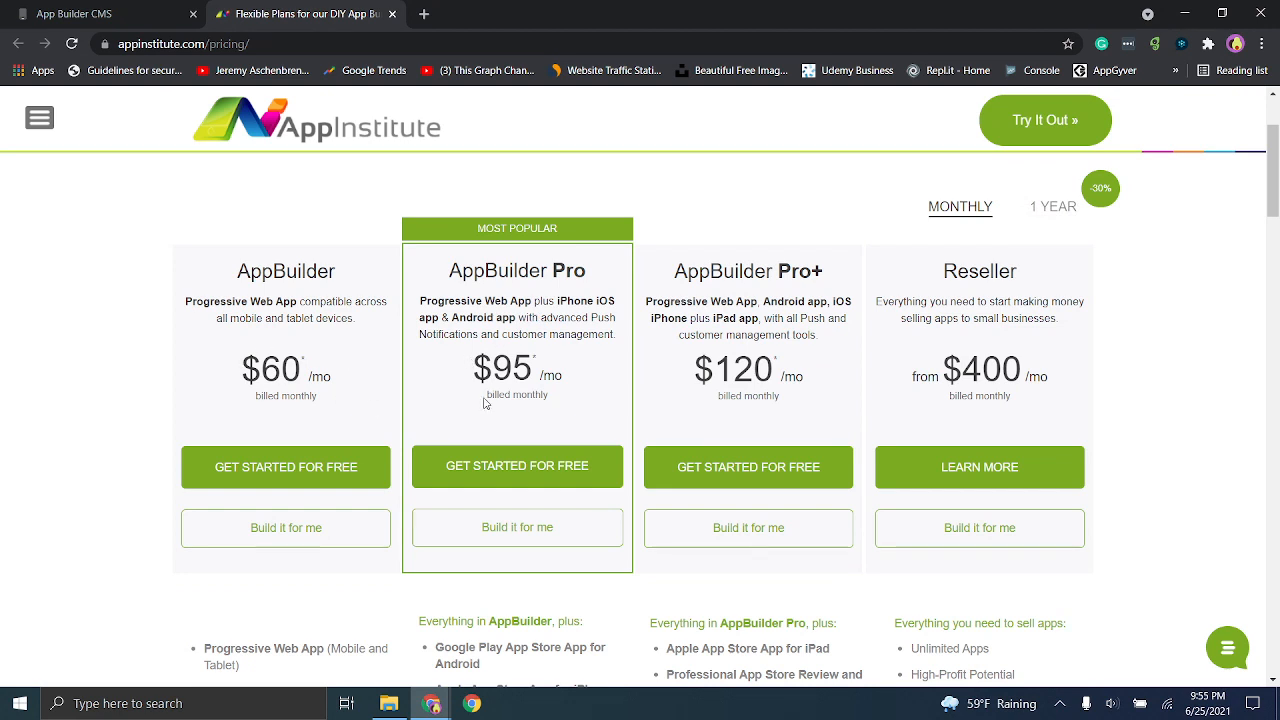
pyautogui.click(1059, 218)
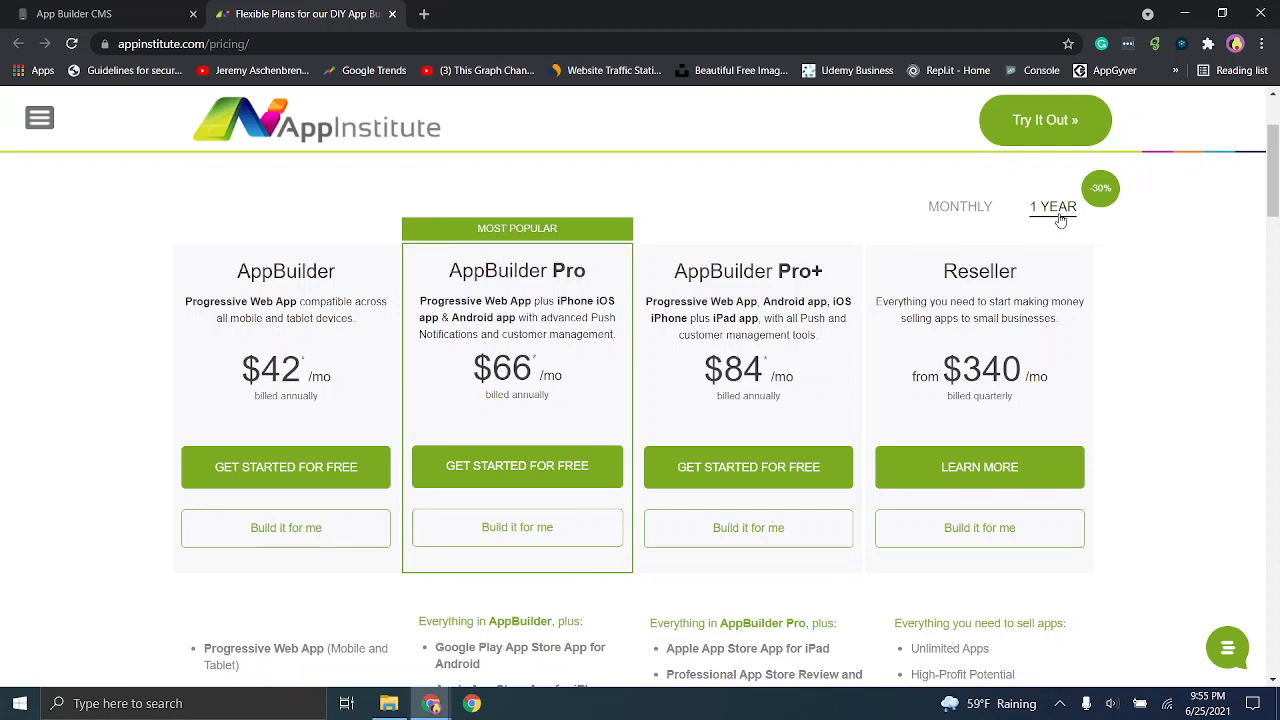